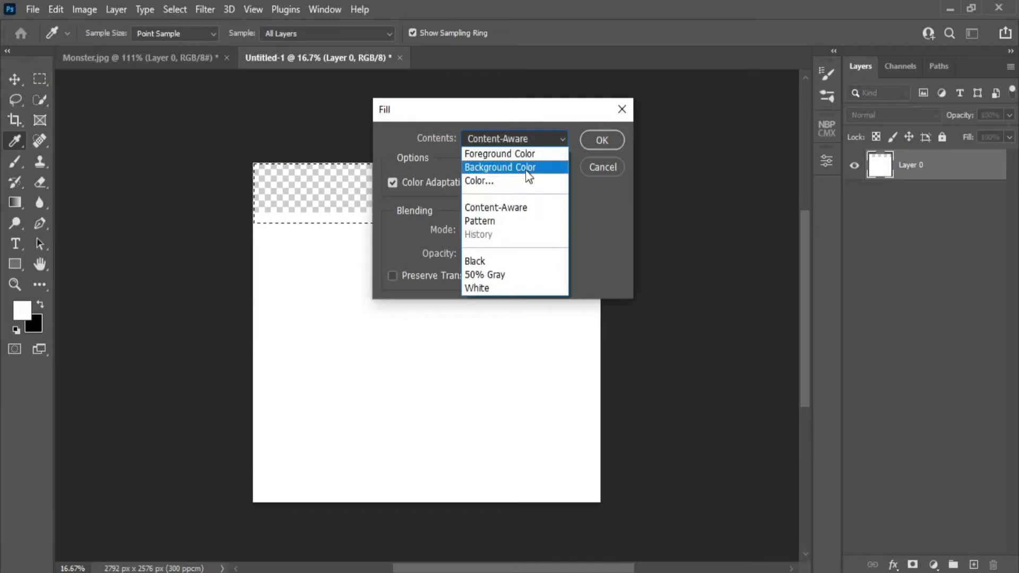
- Fill the selected strip along the canvas's upper edge with the foreground color and deselect it
{"action": "left_click", "coordinate": [525, 153]}
{"action": "left_click", "coordinate": [602, 140]}
{"action": "key", "text": "m"}
{"action": "left_click", "coordinate": [15, 79]}
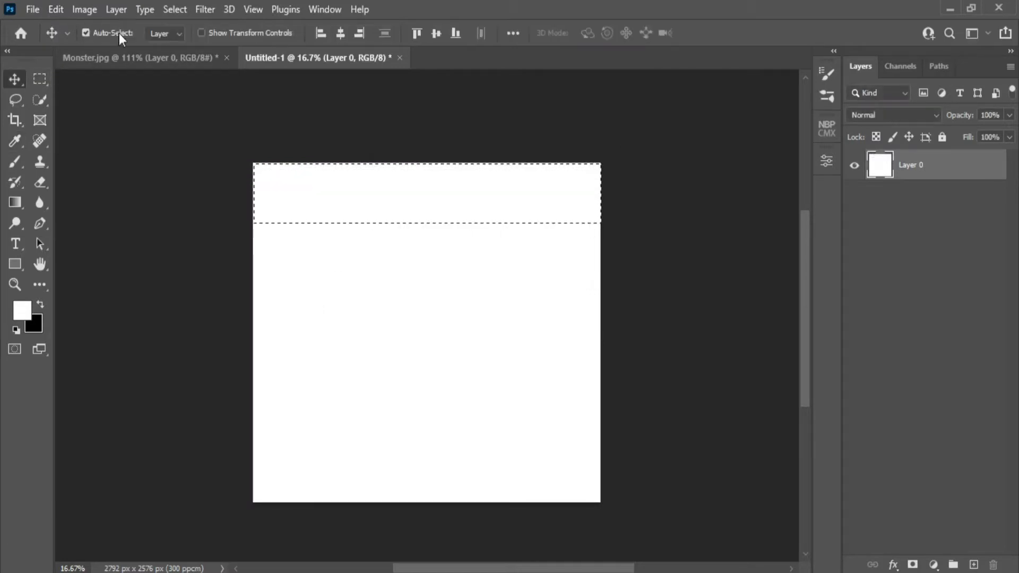
{"action": "left_click", "coordinate": [174, 9]}
{"action": "left_click", "coordinate": [195, 43]}
{"action": "key", "text": "ctrl+0"}
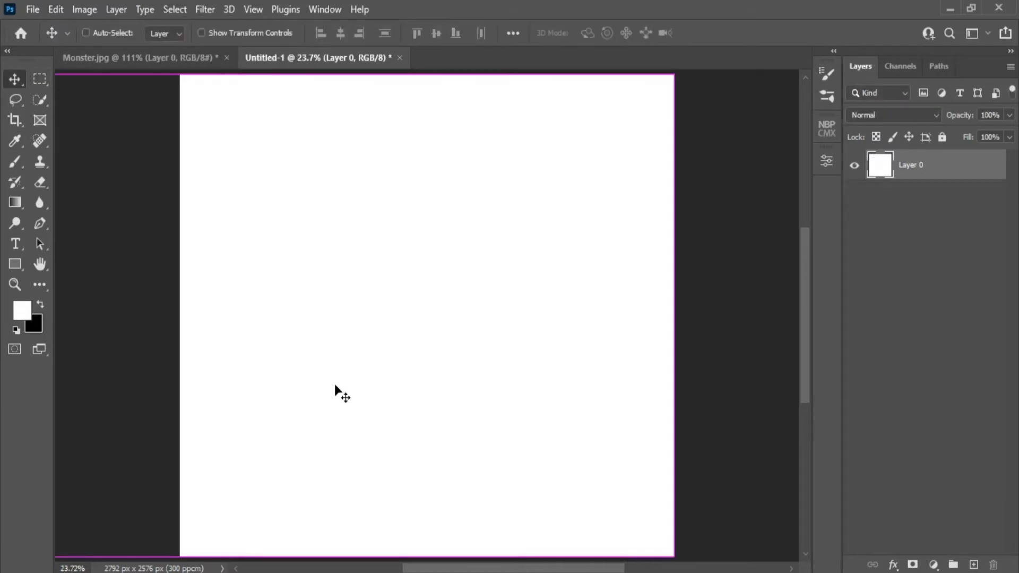
{"action": "key", "text": "ctrl+minus"}
- Bring up the underwater photo of rocks and sun rays and select its rocky seabed with the Quick Selection tool
{"action": "left_click", "coordinate": [368, 531]}
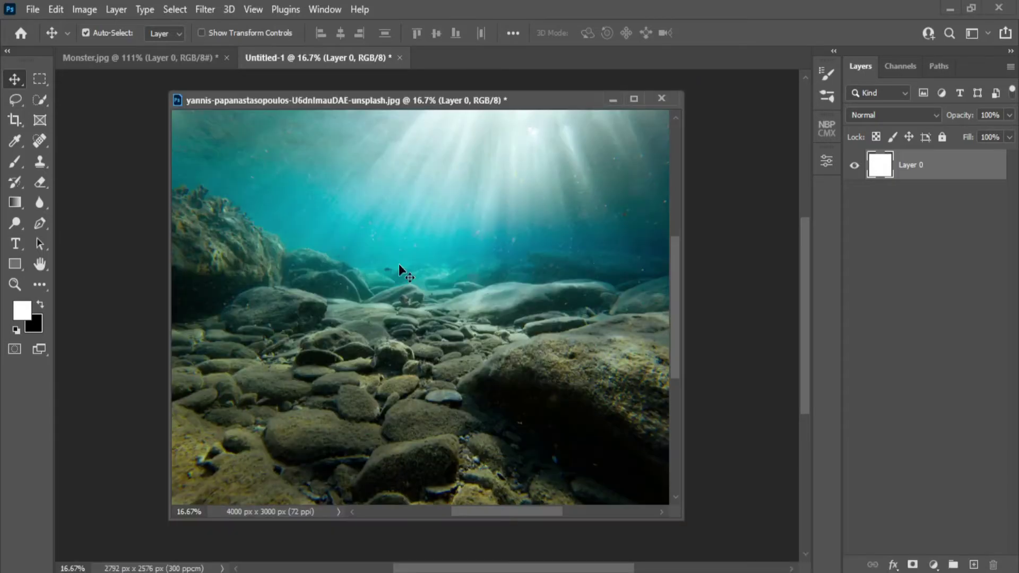
{"action": "left_click_drag", "start_coordinate": [421, 103], "coordinate": [536, 67]}
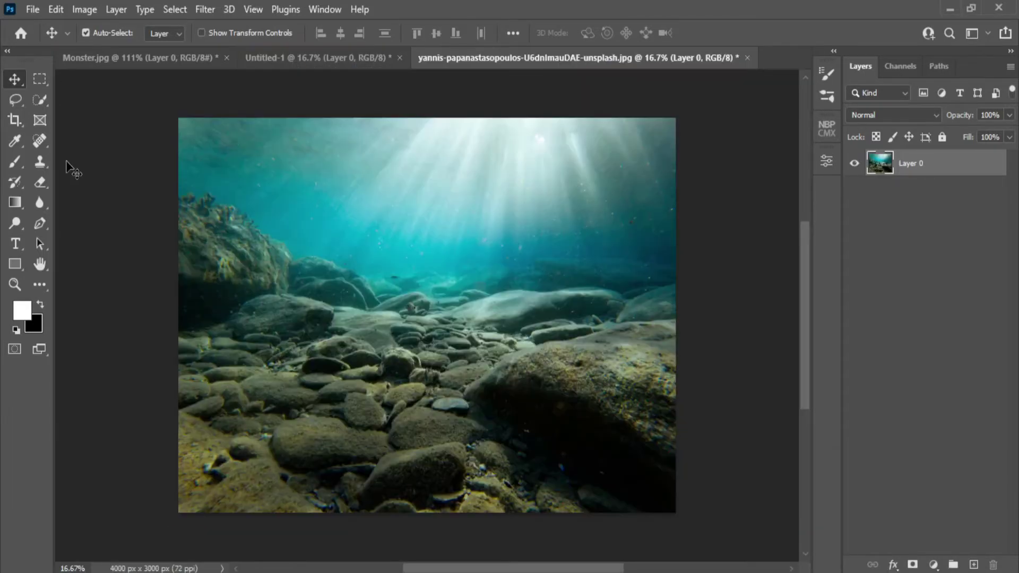
{"action": "key", "text": "w"}
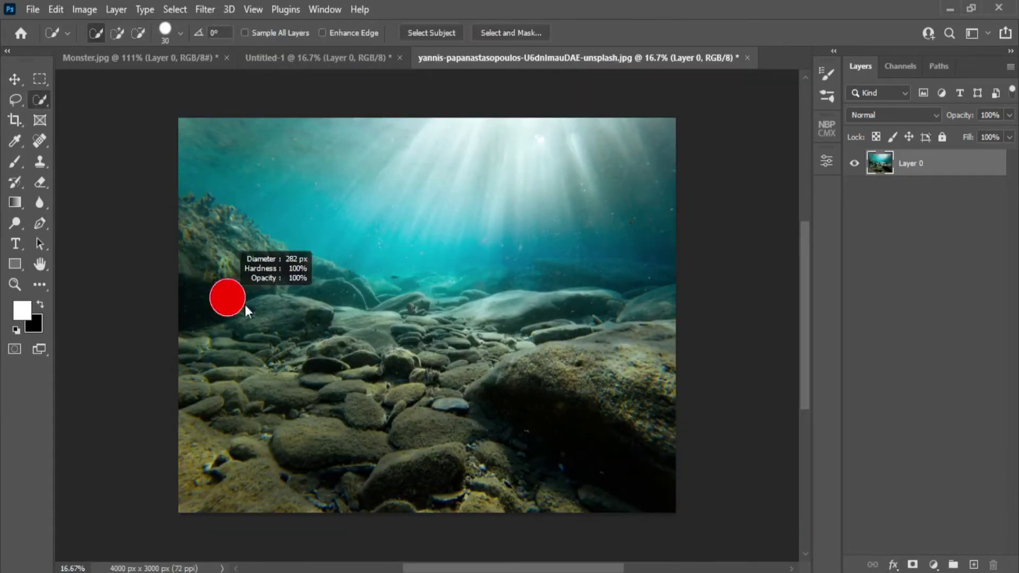
{"action": "left_click_drag", "start_coordinate": [244, 305], "coordinate": [297, 411]}
{"action": "left_click", "coordinate": [246, 376]}
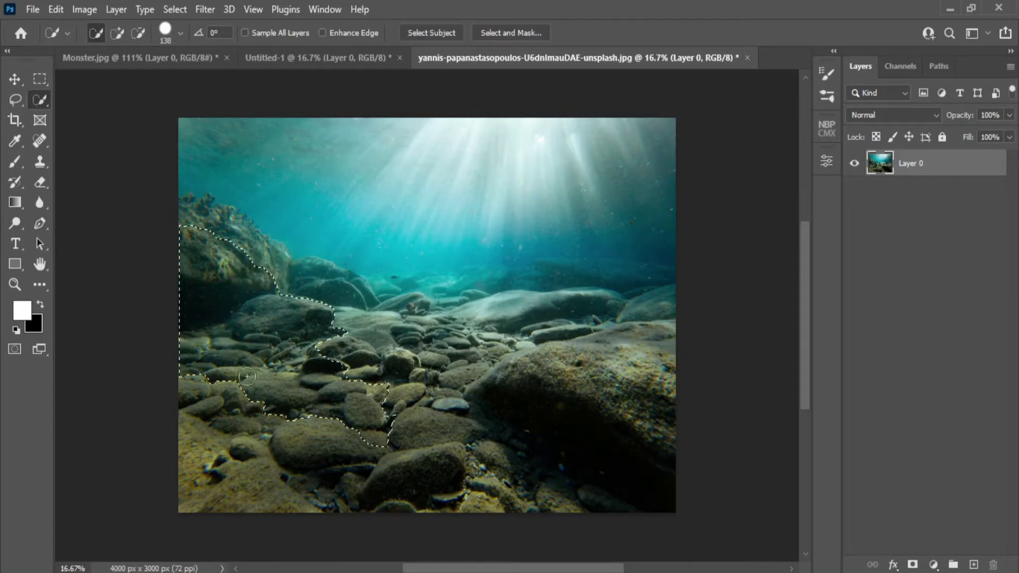
{"action": "mouse_move", "coordinate": [247, 376]}
{"action": "left_mouse_down"}
{"action": "mouse_move", "coordinate": [540, 394]}
{"action": "mouse_move", "coordinate": [294, 302]}
{"action": "mouse_move", "coordinate": [490, 307]}
{"action": "mouse_move", "coordinate": [630, 281]}
{"action": "left_mouse_up"}
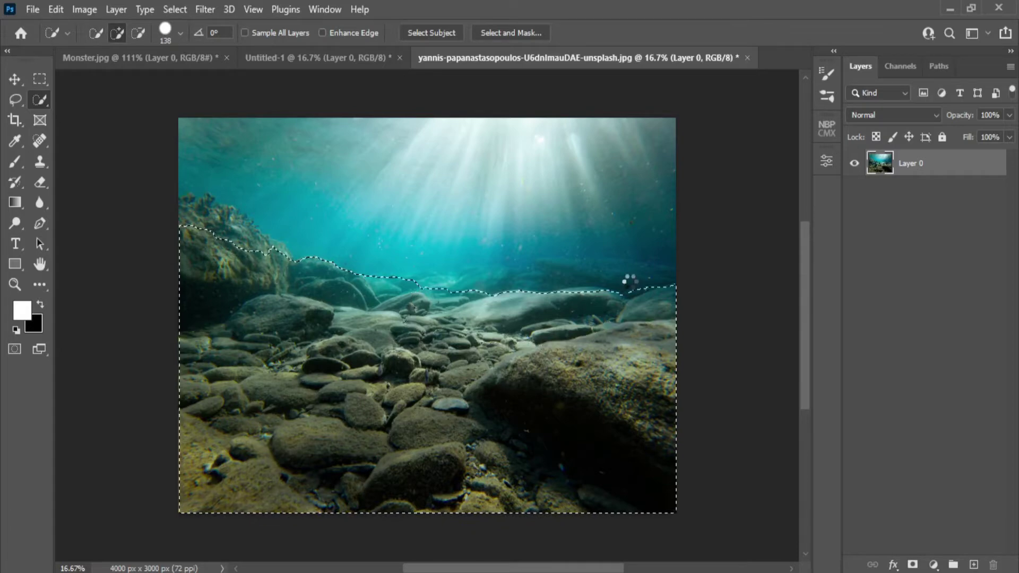
- Subtract the water above the rocks from the selection with the Lasso tool and copy the selected rocks into Untitled-1
{"action": "left_click", "coordinate": [17, 98]}
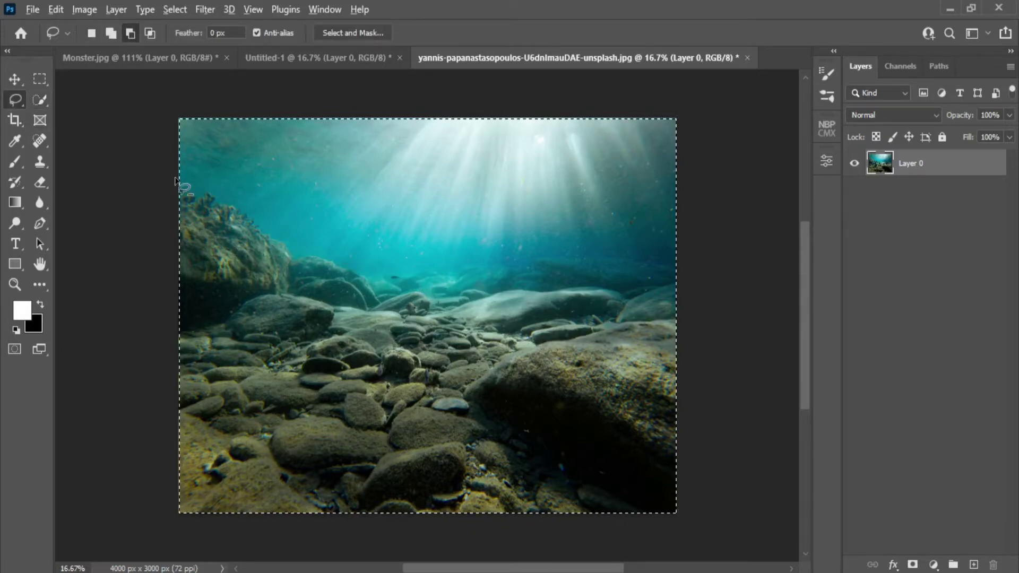
{"action": "mouse_move", "coordinate": [178, 198]}
{"action": "left_mouse_down"}
{"action": "mouse_move", "coordinate": [371, 276]}
{"action": "mouse_move", "coordinate": [536, 271]}
{"action": "mouse_move", "coordinate": [418, 88]}
{"action": "mouse_move", "coordinate": [178, 198]}
{"action": "left_mouse_up"}
{"action": "left_click", "coordinate": [14, 79]}
{"action": "left_click_drag", "start_coordinate": [673, 58], "coordinate": [633, 100]}
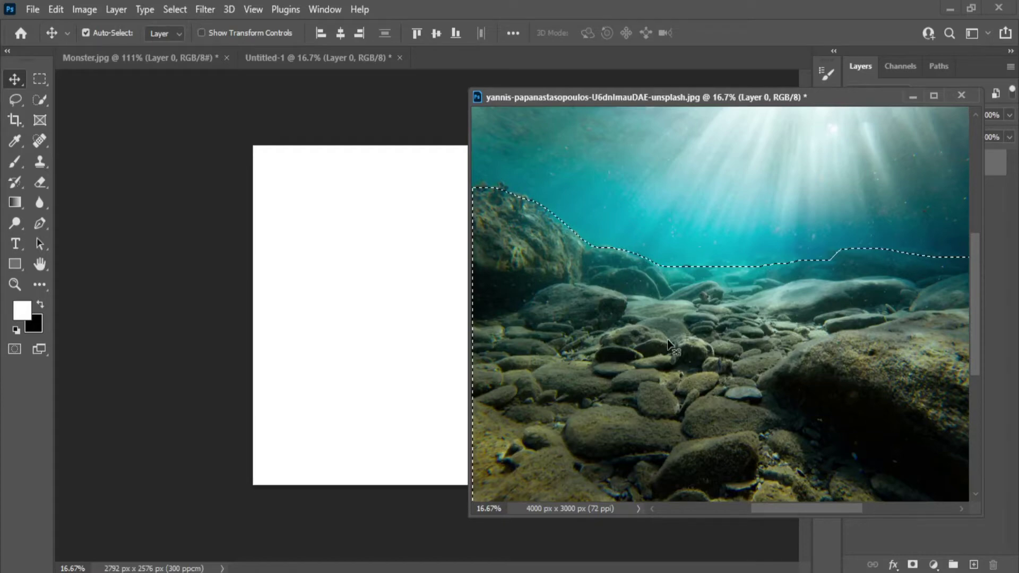
{"action": "left_click_drag", "start_coordinate": [667, 345], "coordinate": [466, 231]}
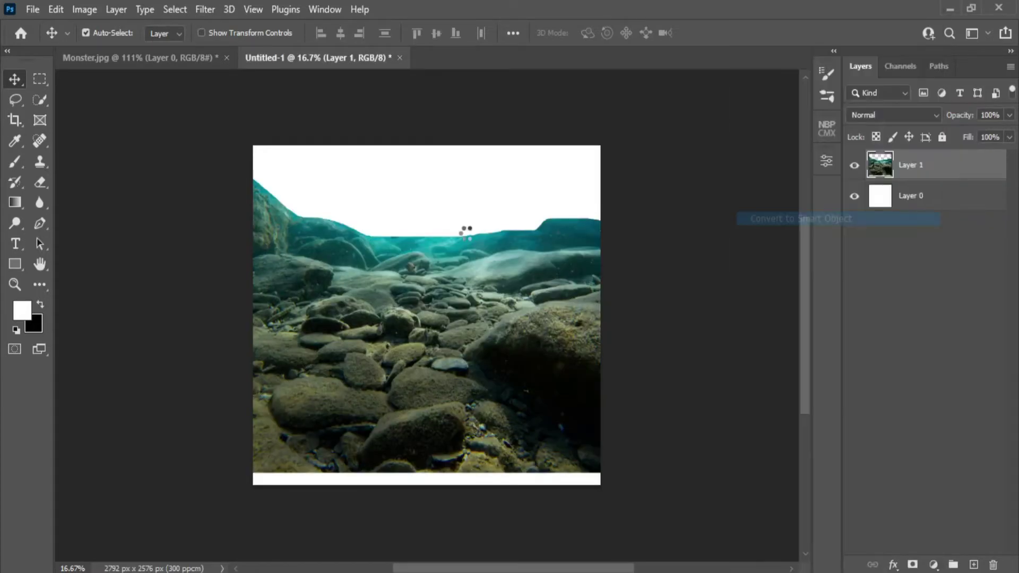
- Scale the rocks smart object on Layer 1 to 69.75% and move it down to the canvas's lower edge
{"action": "key", "text": "ctrl+plus"}
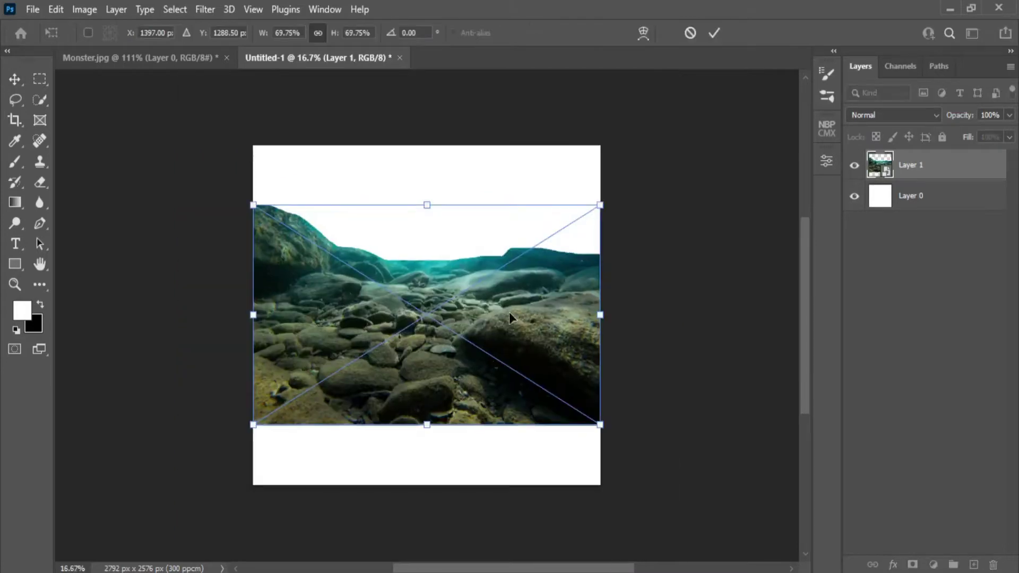
{"action": "left_click_drag", "start_coordinate": [508, 312], "coordinate": [474, 396]}
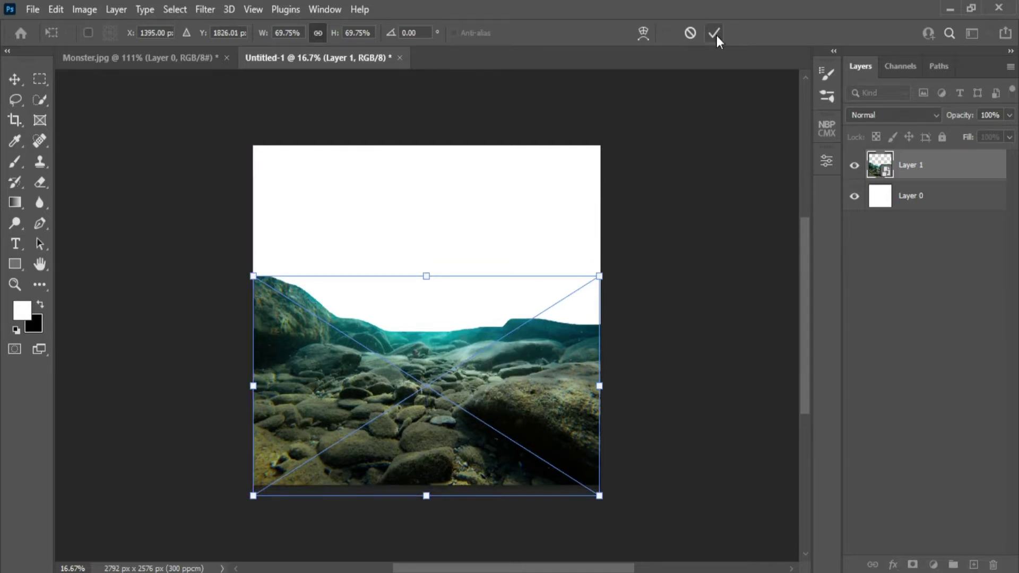
{"action": "left_click", "coordinate": [715, 34]}
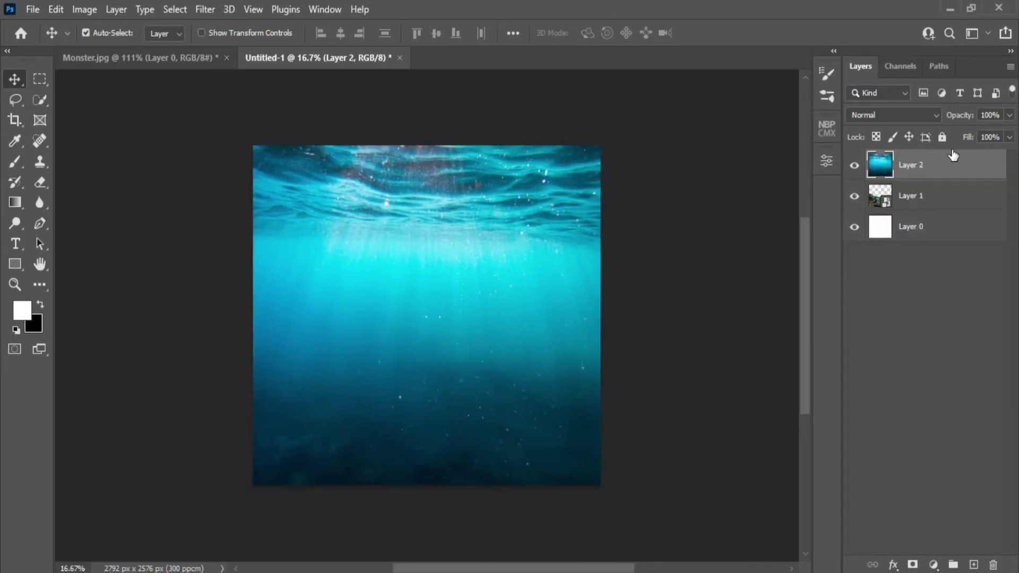
- Convert the water on Layer 2 to a smart object beneath Layer 1, scaled to 84.88% and positioned over the upper canvas
{"action": "right_click", "coordinate": [934, 163]}
{"action": "left_click", "coordinate": [863, 218]}
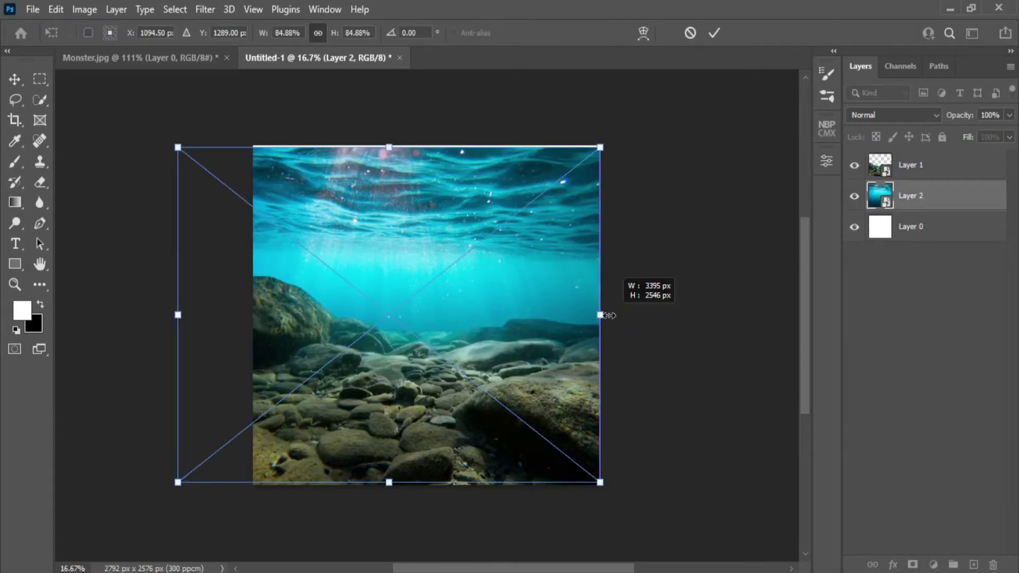
{"action": "left_click_drag", "start_coordinate": [480, 308], "coordinate": [532, 270]}
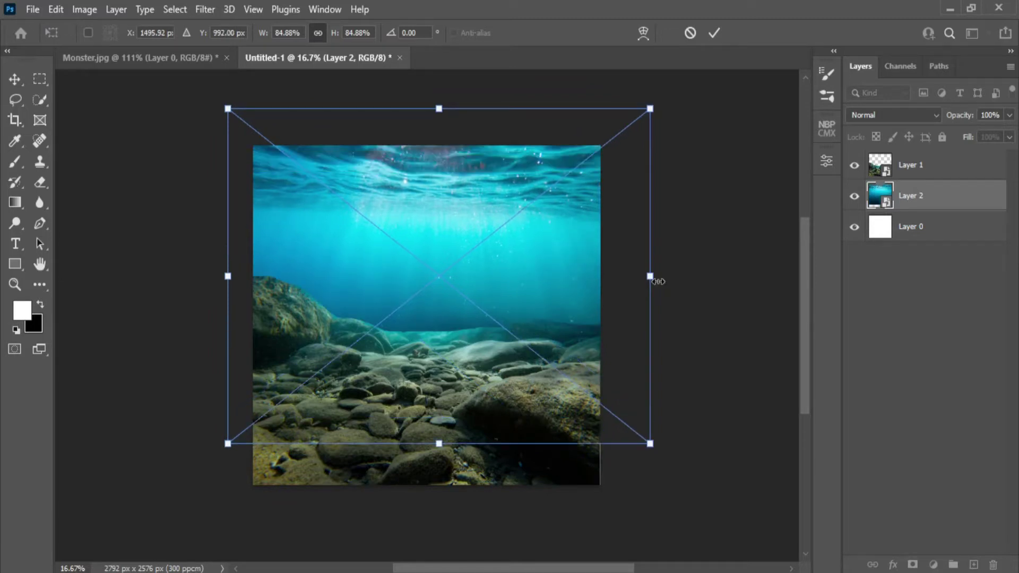
{"action": "key", "text": "Return"}
{"action": "key", "text": "ctrl+0"}
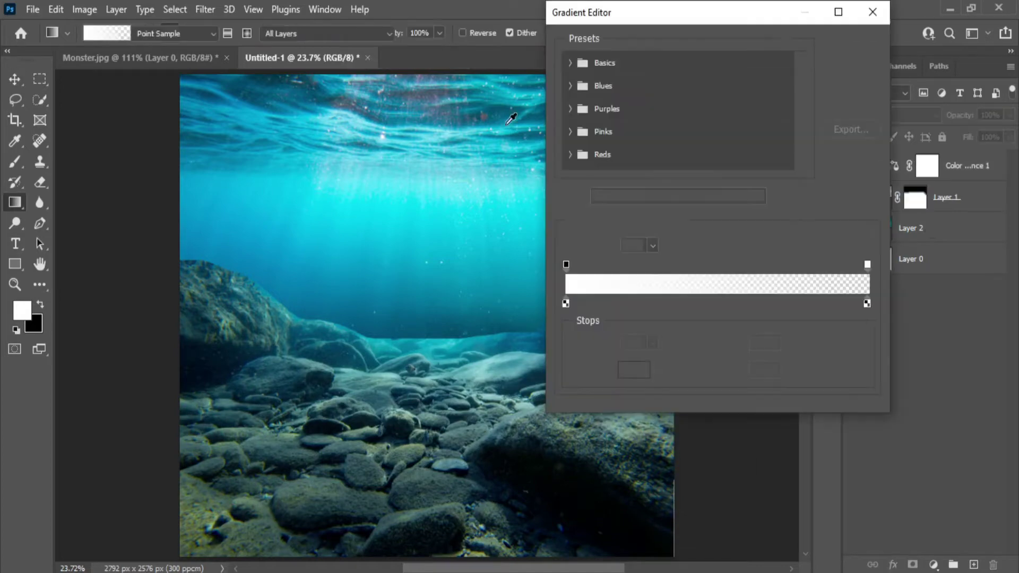
- Target Layer 1's mask and set the gradient to the Basics preset Foreground to Transparent
{"action": "left_click", "coordinate": [570, 63]}
{"action": "left_click", "coordinate": [613, 87]}
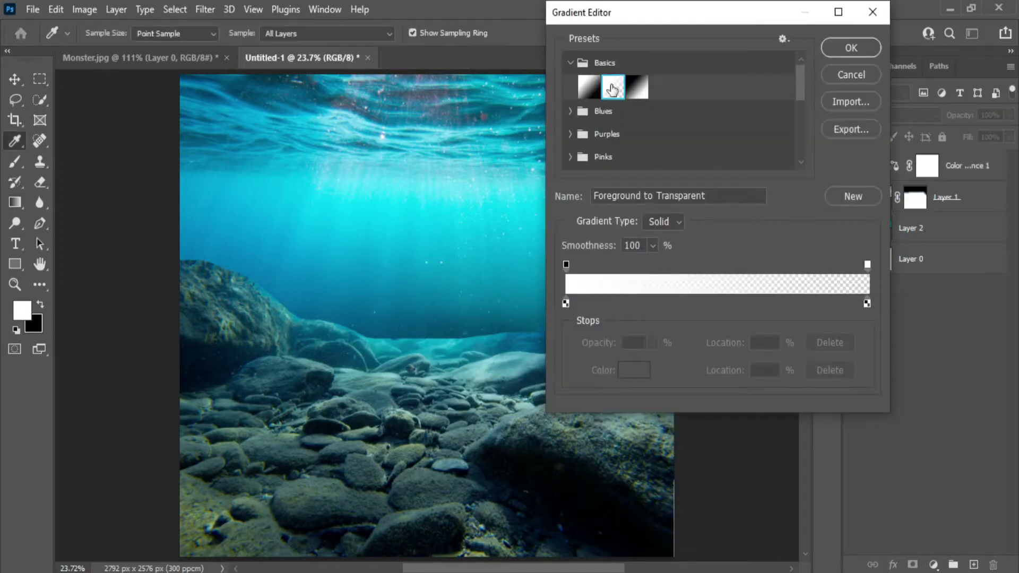
{"action": "left_click", "coordinate": [850, 47]}
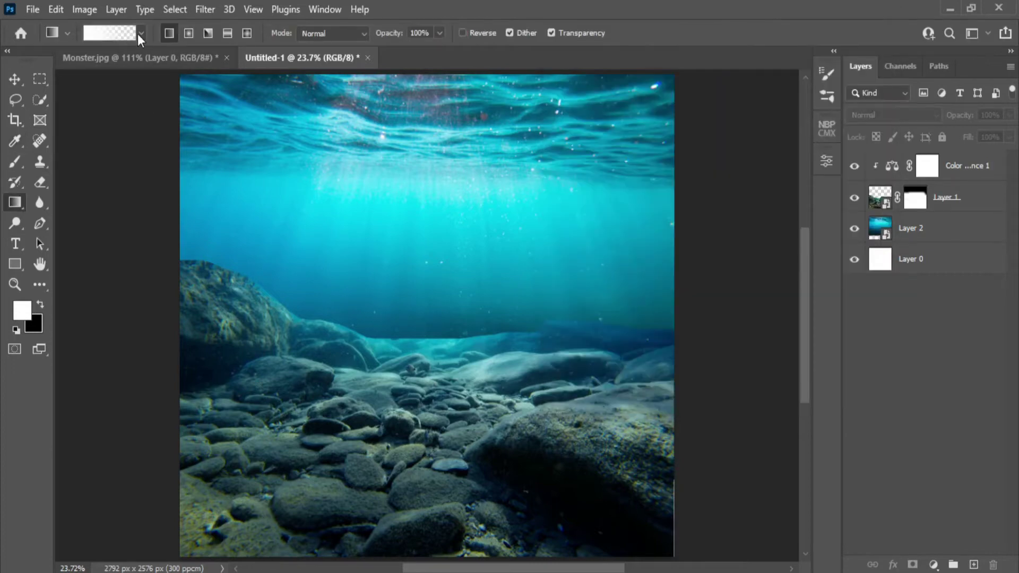
{"action": "left_click", "coordinate": [915, 197]}
{"action": "left_click", "coordinate": [142, 33]}
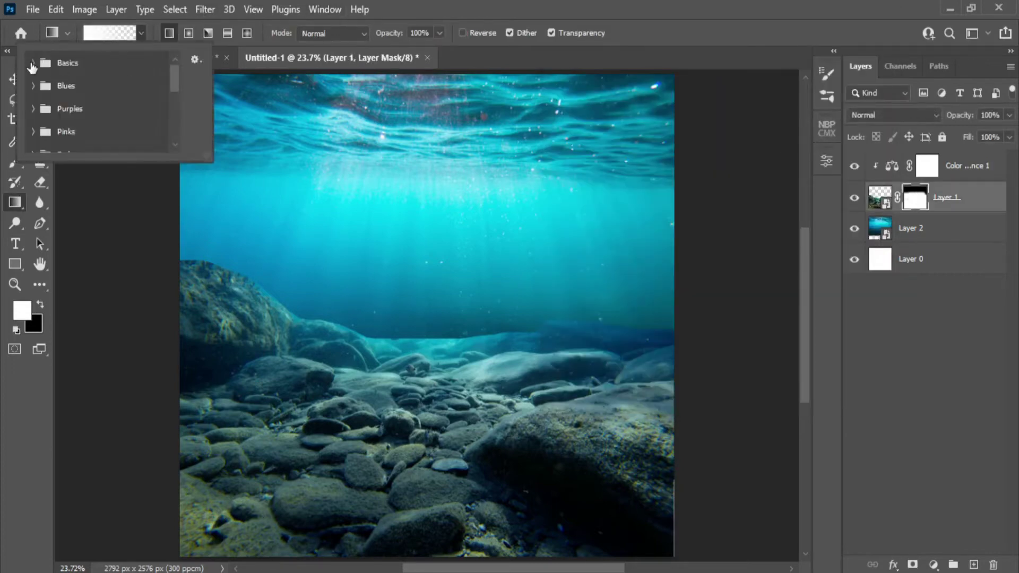
{"action": "left_click", "coordinate": [33, 62]}
{"action": "left_click", "coordinate": [52, 87]}
{"action": "left_click", "coordinate": [100, 86]}
{"action": "double_click", "coordinate": [75, 87]}
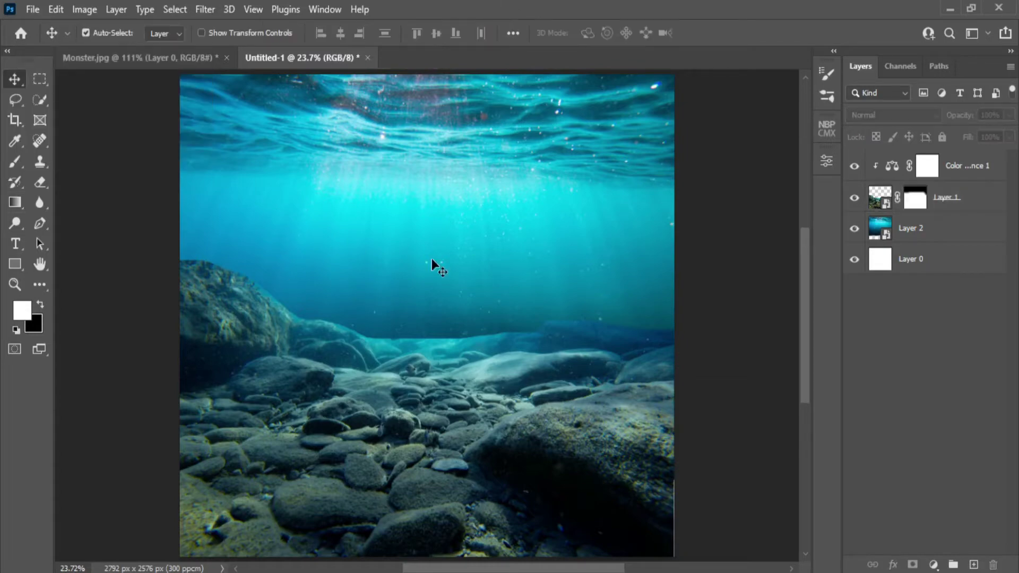
- Paint black on Layer 1's mask with a soft 261 px brush at 10% flow to blend the rocks' upper edge into the water
{"action": "left_click", "coordinate": [14, 204]}
{"action": "left_click", "coordinate": [41, 306]}
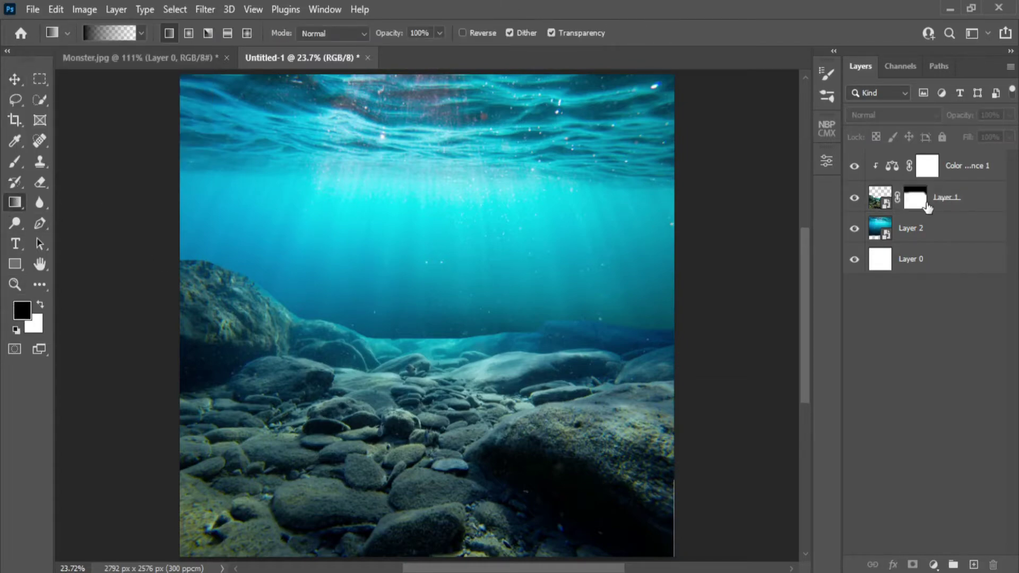
{"action": "left_click", "coordinate": [914, 198]}
{"action": "key", "text": "x"}
{"action": "left_click", "coordinate": [14, 161]}
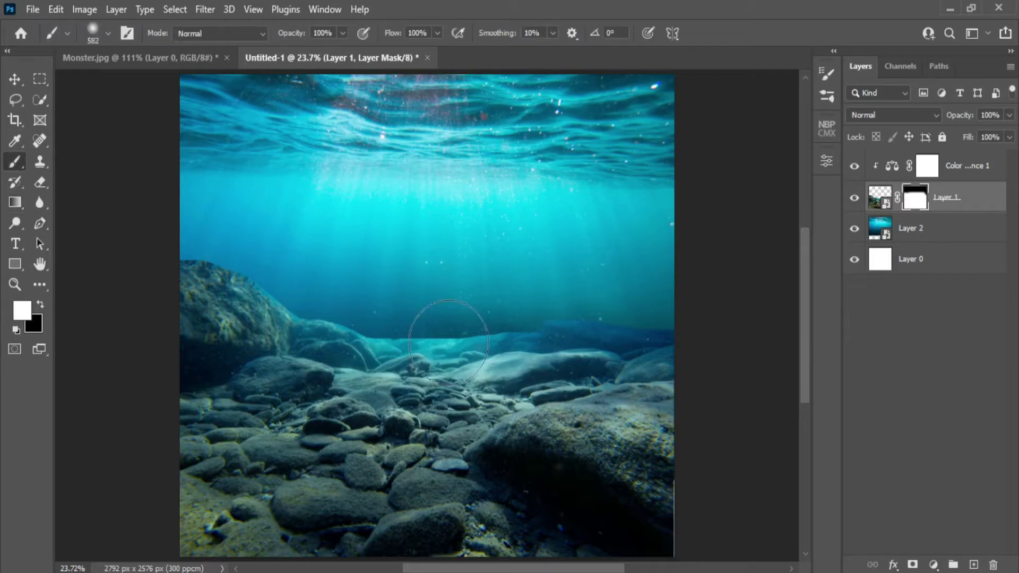
{"action": "left_click_drag", "start_coordinate": [455, 337], "coordinate": [423, 354]}
{"action": "left_click", "coordinate": [40, 307]}
{"action": "left_click_drag", "start_coordinate": [392, 33], "coordinate": [323, 32]}
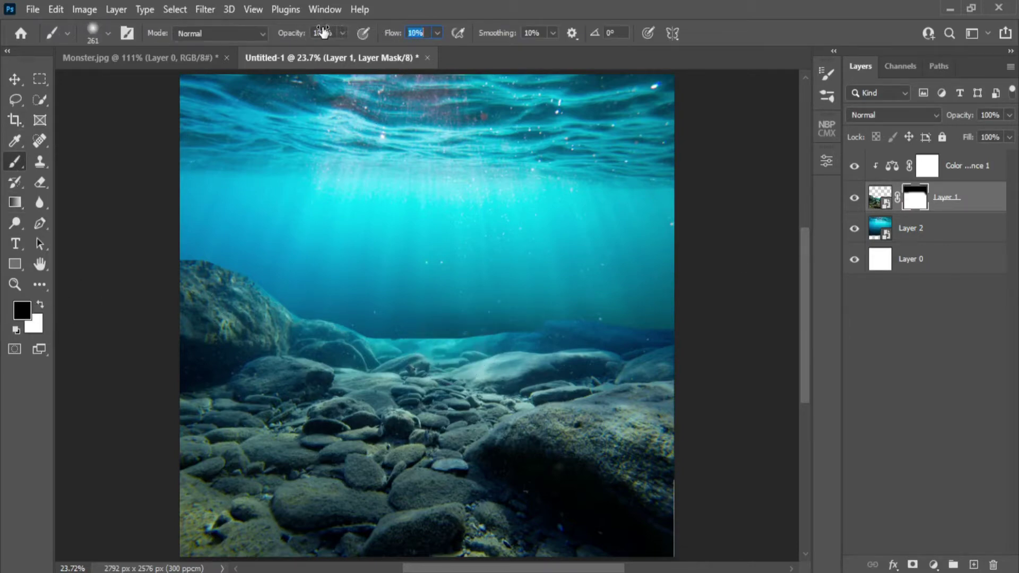
{"action": "mouse_move", "coordinate": [210, 269]}
{"action": "left_mouse_down"}
{"action": "mouse_move", "coordinate": [176, 248]}
{"action": "mouse_move", "coordinate": [302, 305]}
{"action": "mouse_move", "coordinate": [367, 318]}
{"action": "mouse_move", "coordinate": [295, 306]}
{"action": "mouse_move", "coordinate": [298, 318]}
{"action": "mouse_move", "coordinate": [408, 328]}
{"action": "mouse_move", "coordinate": [527, 317]}
{"action": "mouse_move", "coordinate": [407, 327]}
{"action": "mouse_move", "coordinate": [475, 323]}
{"action": "mouse_move", "coordinate": [416, 339]}
{"action": "mouse_move", "coordinate": [663, 320]}
{"action": "mouse_move", "coordinate": [508, 331]}
{"action": "mouse_move", "coordinate": [601, 329]}
{"action": "mouse_move", "coordinate": [482, 351]}
{"action": "mouse_move", "coordinate": [188, 256]}
{"action": "left_mouse_up"}
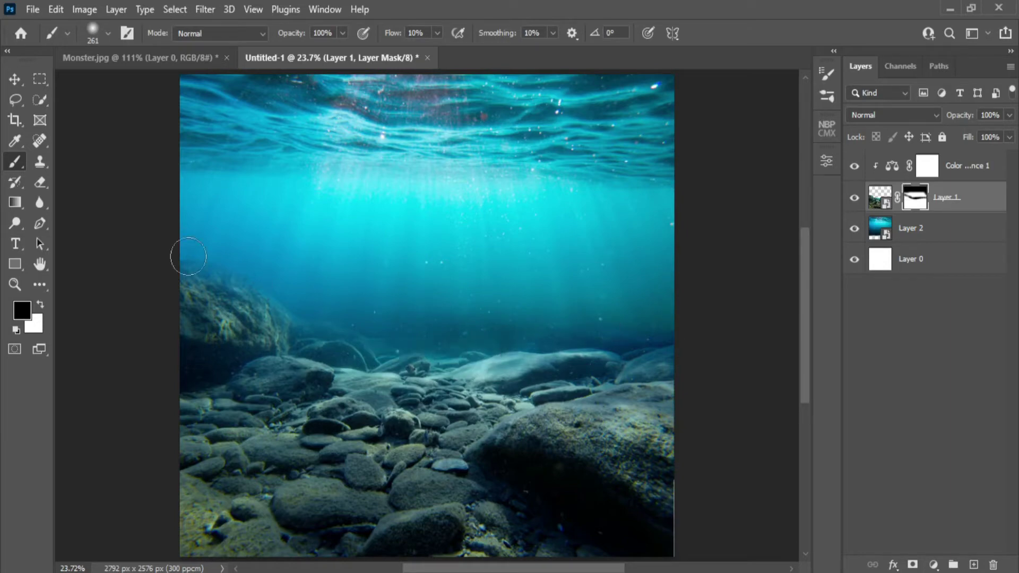
- Bring the monster from Monster.jpg into Untitled-1 and place its layer, unclipped, above the Color Balance layer
{"action": "left_click", "coordinate": [14, 80]}
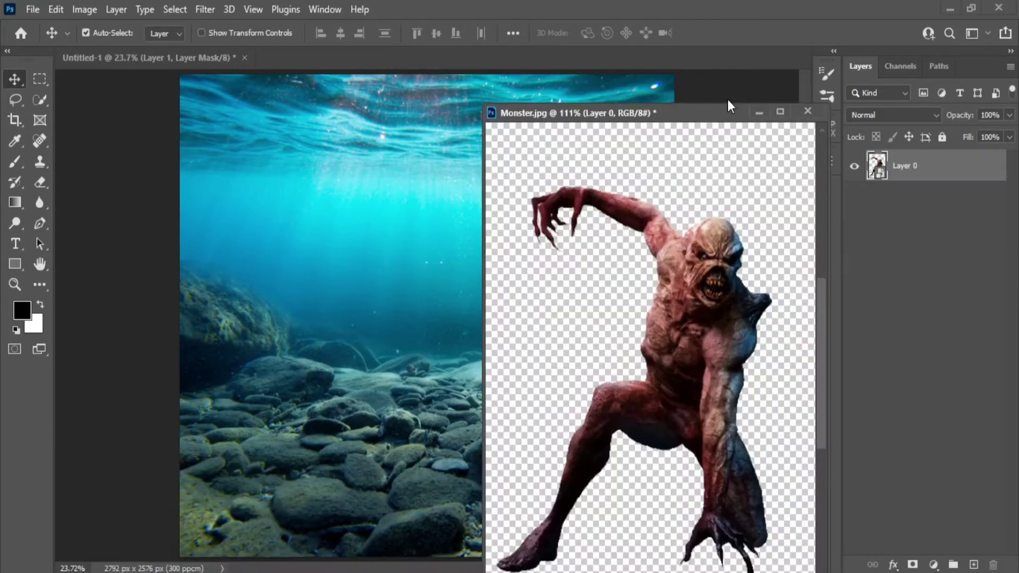
{"action": "left_click_drag", "start_coordinate": [727, 104], "coordinate": [932, 78]}
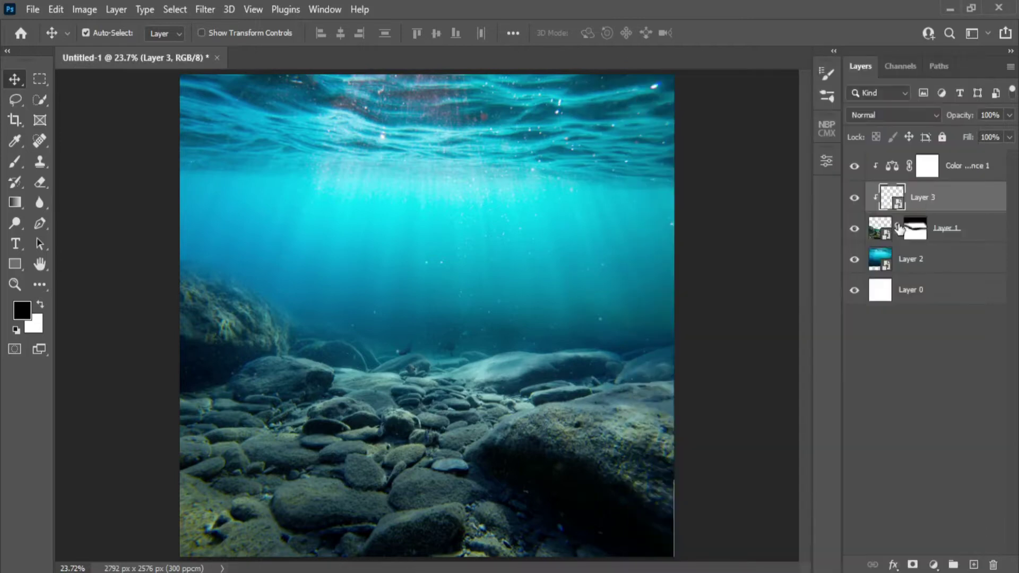
{"action": "left_click", "coordinate": [946, 175]}
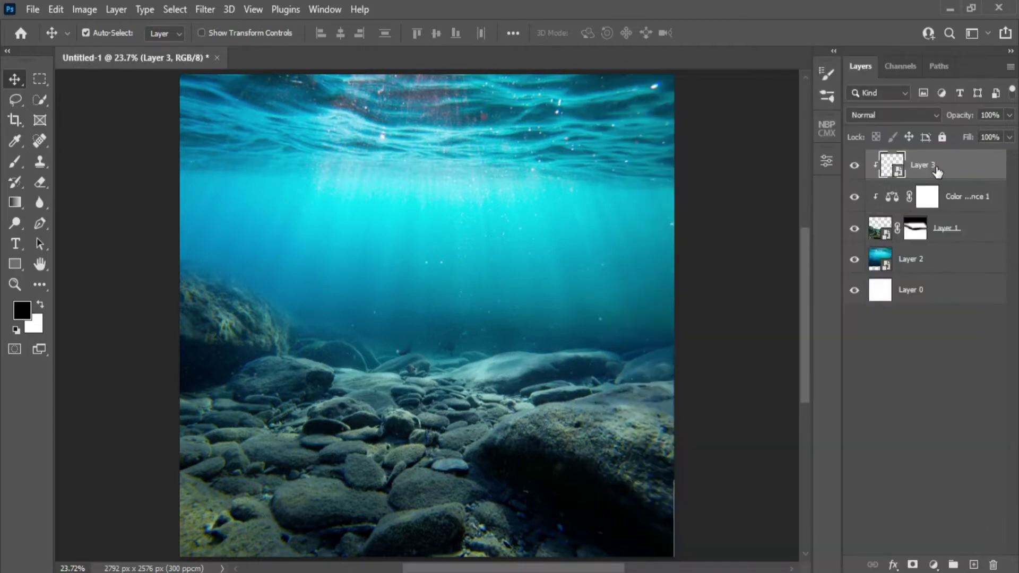
{"action": "left_click_drag", "start_coordinate": [937, 171], "coordinate": [944, 268]}
{"action": "left_click_drag", "start_coordinate": [947, 234], "coordinate": [947, 155]}
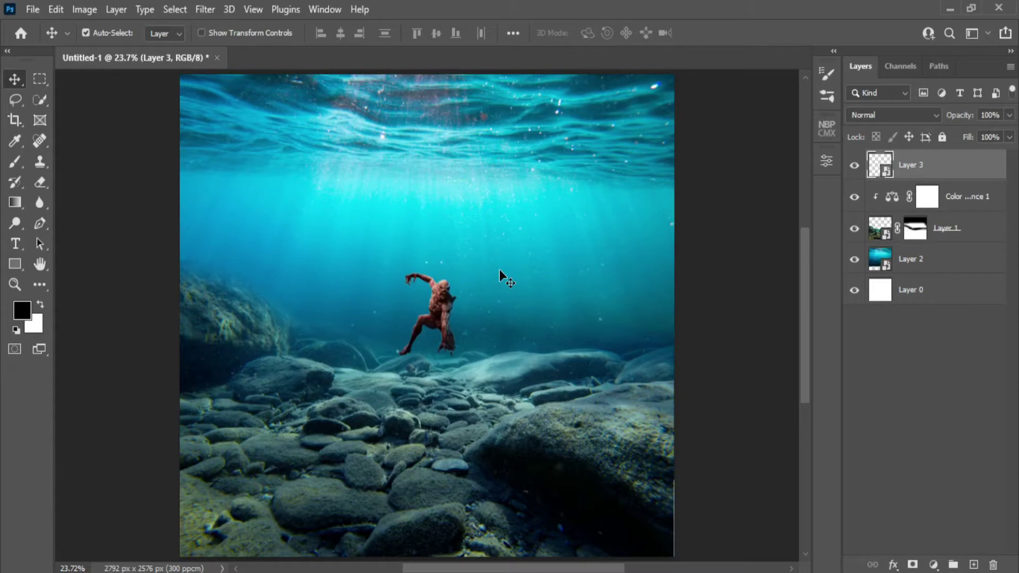
- Scale the monster on Layer 3 to about 125% and position it crouching on the seabed rocks
{"action": "key", "text": "ctrl+t"}
{"action": "left_click_drag", "start_coordinate": [455, 315], "coordinate": [519, 315]}
{"action": "left_click_drag", "start_coordinate": [458, 285], "coordinate": [428, 340]}
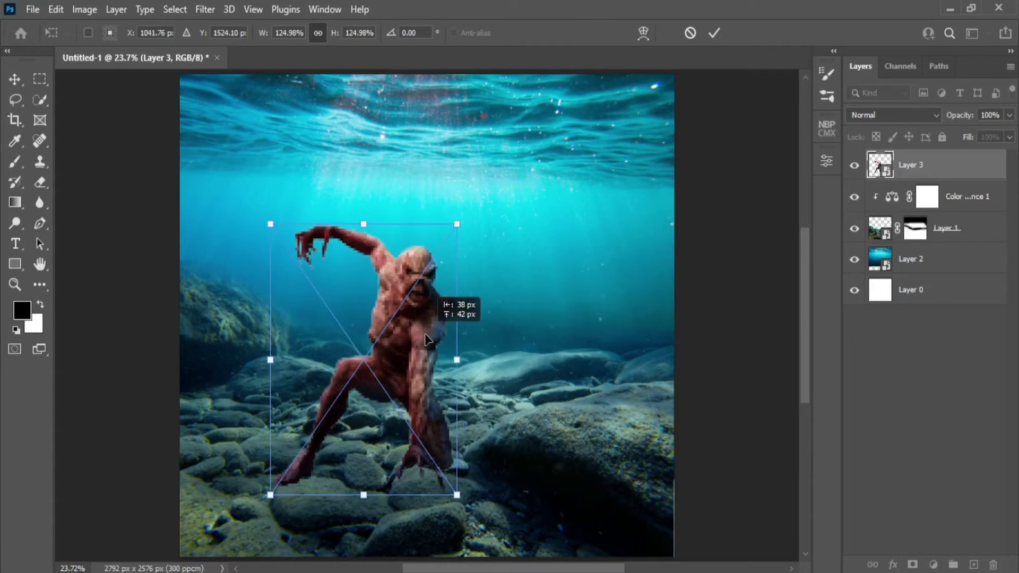
{"action": "key", "text": "Return"}
- Scale the rocks on Layer 1 to 115.89% slightly higher on the canvas, and nudge the monster's position to match
{"action": "left_click", "coordinate": [879, 239]}
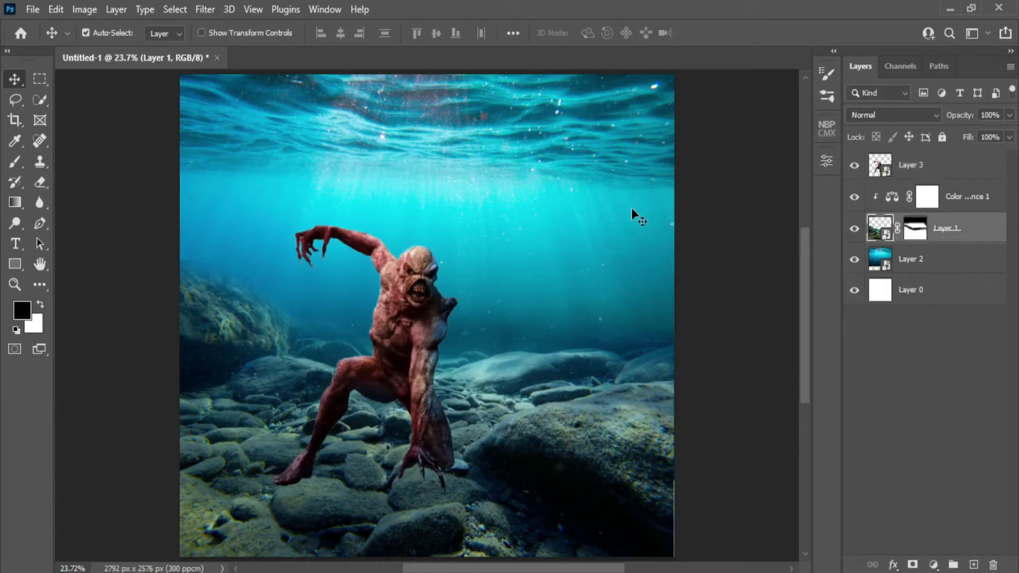
{"action": "key", "text": "ctrl+t"}
{"action": "key", "text": "ctrl+minus"}
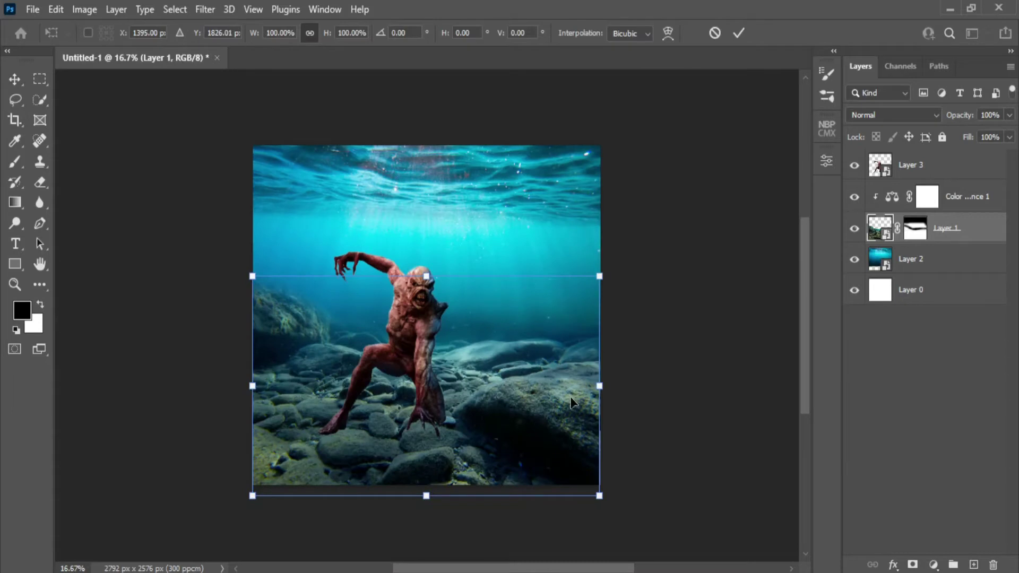
{"action": "left_click_drag", "start_coordinate": [599, 386], "coordinate": [627, 376]}
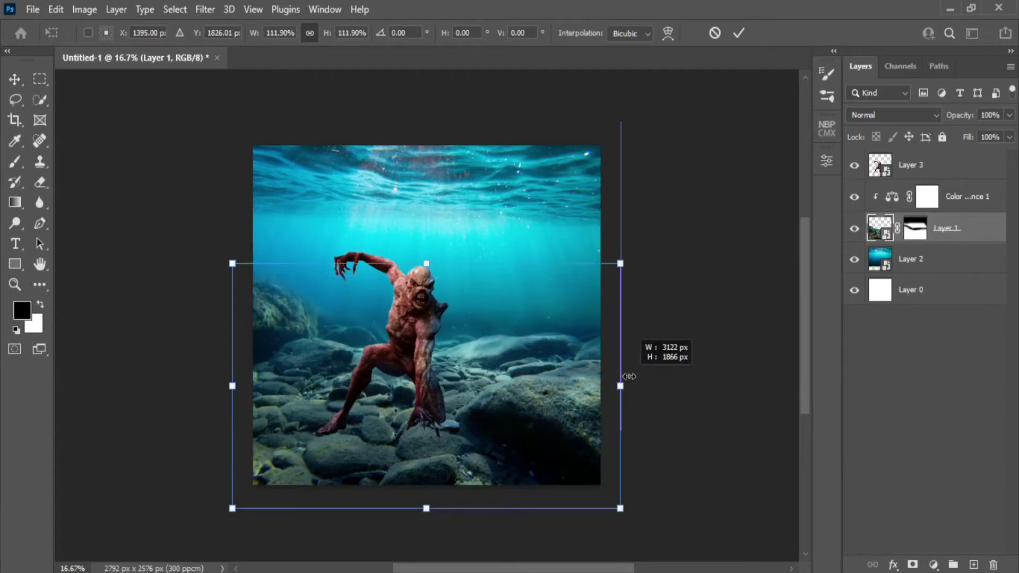
{"action": "left_click_drag", "start_coordinate": [629, 376], "coordinate": [630, 376]}
{"action": "left_click_drag", "start_coordinate": [494, 386], "coordinate": [493, 375]}
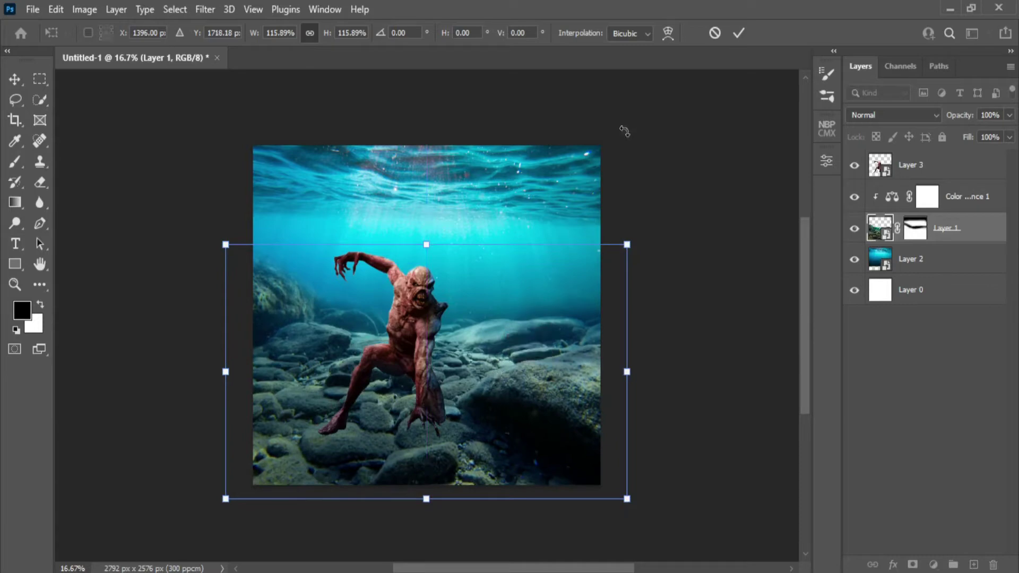
{"action": "left_click", "coordinate": [740, 31]}
{"action": "key", "text": "ctrl+0"}
{"action": "left_click_drag", "start_coordinate": [404, 338], "coordinate": [412, 338]}
- Copy the grass from Tall_Grasses_001_by_zememz.png into the Untitled-1 composition
{"action": "mouse_move", "coordinate": [414, 572]}
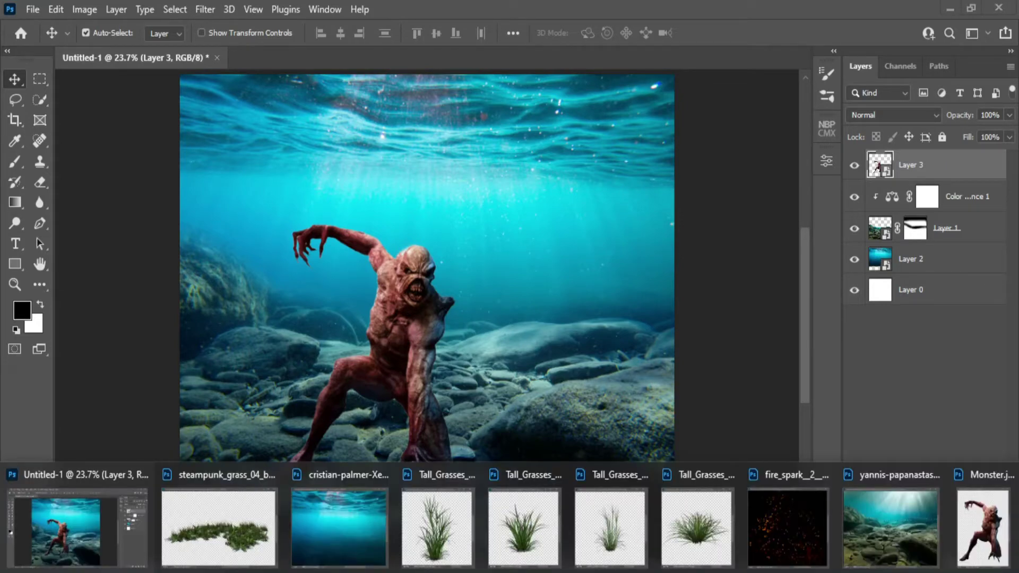
{"action": "left_click", "coordinate": [436, 528]}
{"action": "left_click_drag", "start_coordinate": [623, 390], "coordinate": [329, 370]}
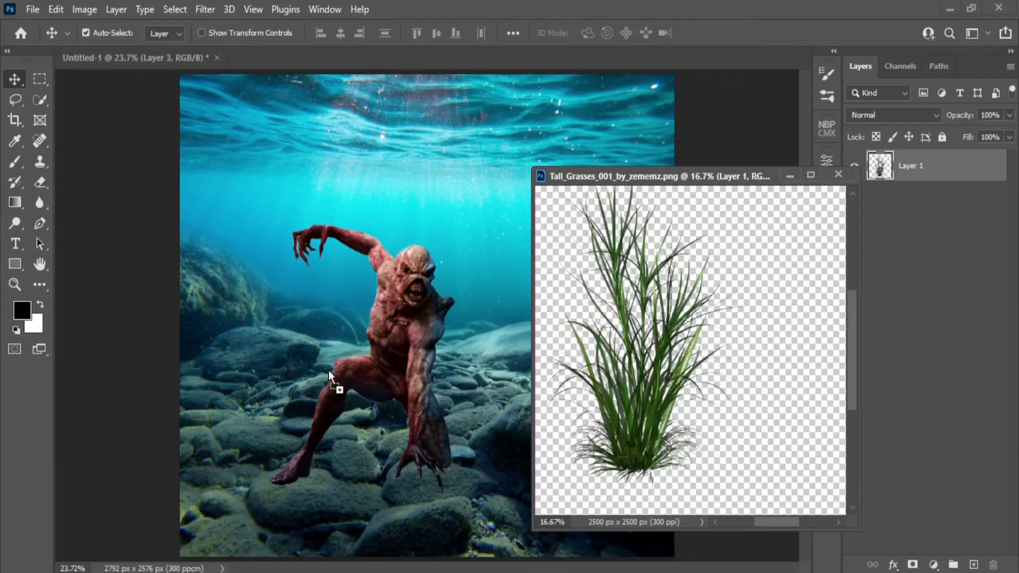
- Place the tall grass on Layer 4 behind the monster, rotated about 10° and moved to the left edge of the image
{"action": "left_click", "coordinate": [741, 165]}
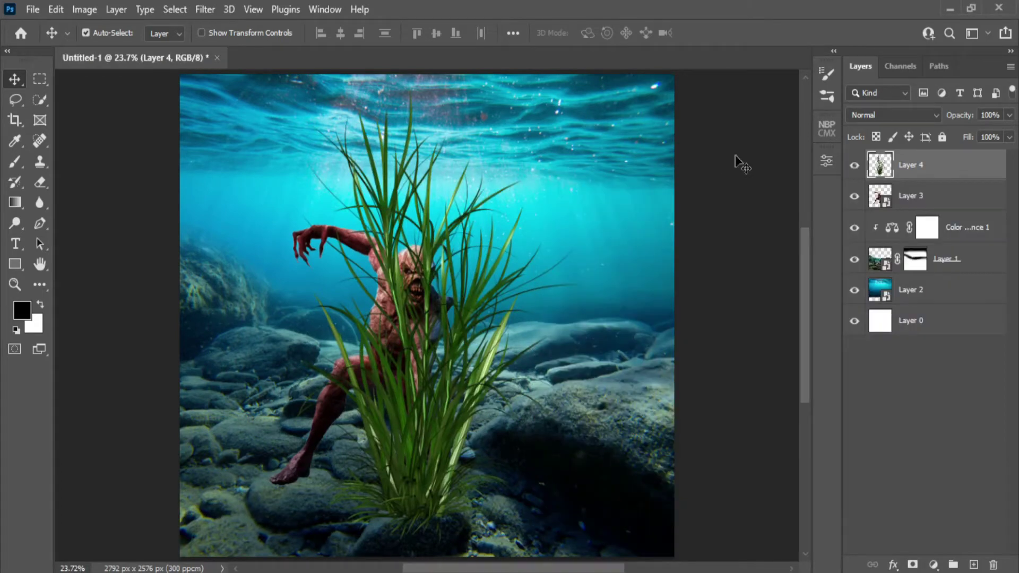
{"action": "key", "text": "ctrl+bracketleft"}
{"action": "key", "text": "ctrl+t"}
{"action": "left_click_drag", "start_coordinate": [478, 298], "coordinate": [254, 295]}
{"action": "left_click_drag", "start_coordinate": [371, 88], "coordinate": [407, 123]}
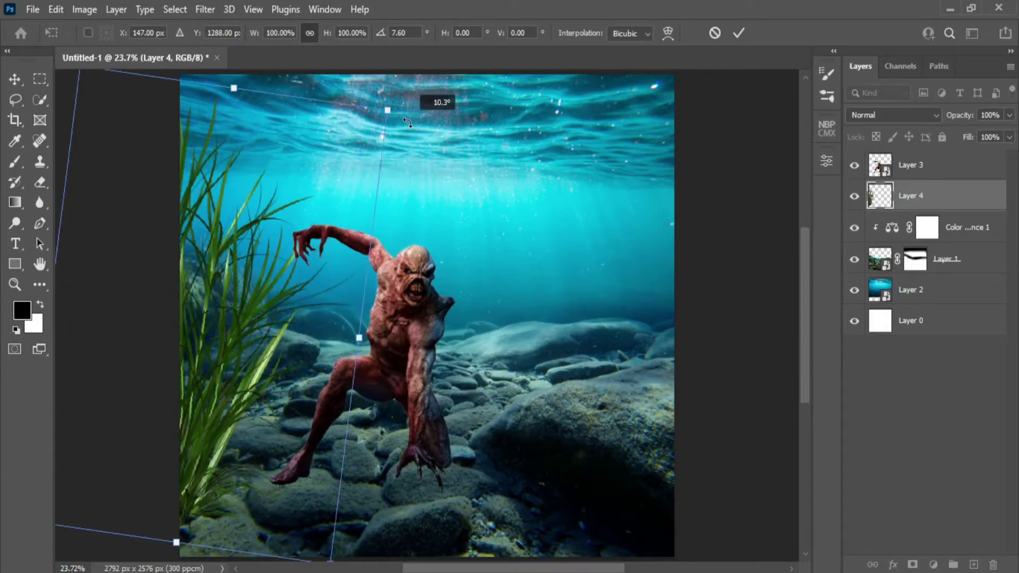
{"action": "left_click_drag", "start_coordinate": [199, 261], "coordinate": [206, 270]}
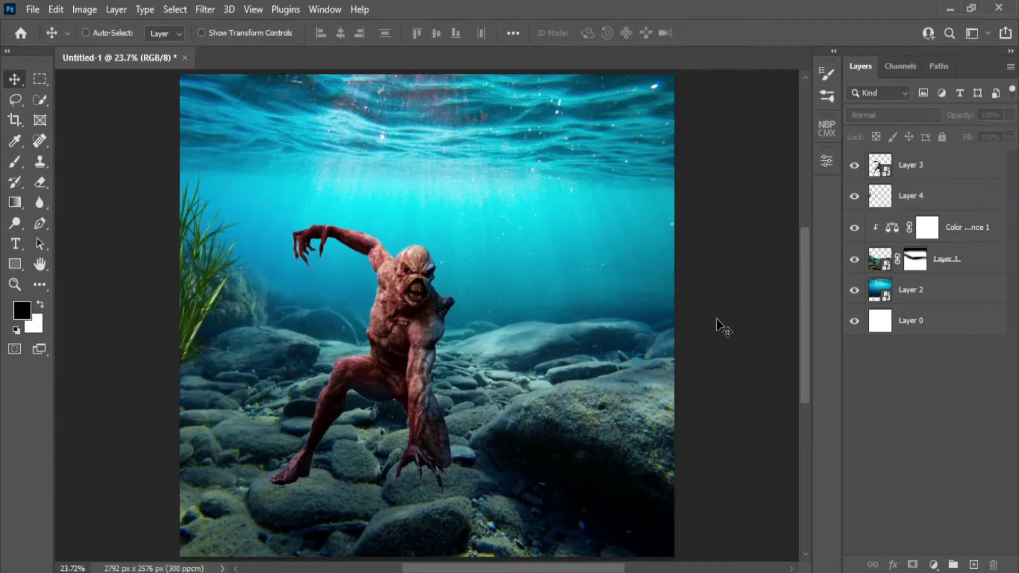
- Scale the Layer 4 grass to about 127.5% at the left edge of the image
{"action": "left_click", "coordinate": [930, 200]}
{"action": "left_click", "coordinate": [854, 197]}
{"action": "left_click", "coordinate": [854, 197]}
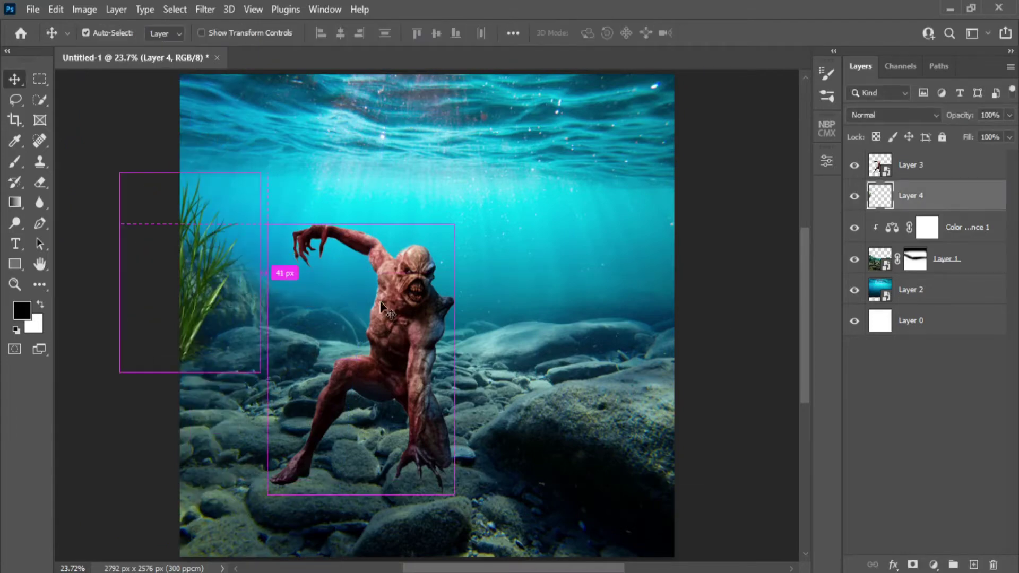
{"action": "key", "text": "ctrl+t"}
{"action": "left_click_drag", "start_coordinate": [260, 271], "coordinate": [283, 263]}
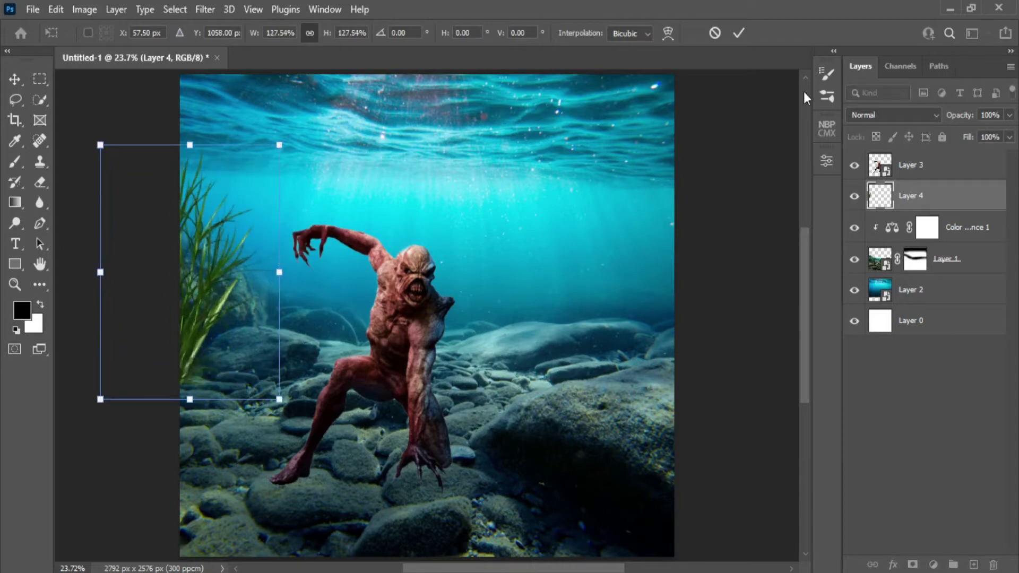
{"action": "left_click", "coordinate": [739, 33]}
- Copy the low grass from steampunk_grass_04_by_coolzero2a_das5grh-pre.png into Untitled-1 beneath the monster's layer
{"action": "mouse_move", "coordinate": [509, 572]}
{"action": "left_click", "coordinate": [218, 528]}
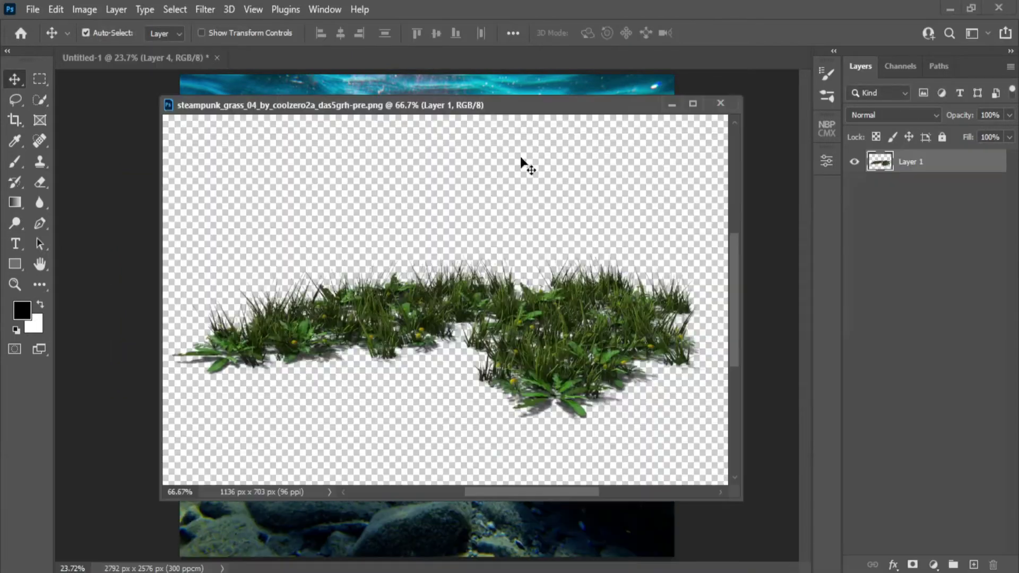
{"action": "left_click_drag", "start_coordinate": [507, 103], "coordinate": [803, 92]}
{"action": "left_click_drag", "start_coordinate": [796, 319], "coordinate": [397, 384]}
- Scale the low grass on Layer 5 to about 132% and position it on the rocks between the monster's foot and hand
{"action": "key", "text": "ctrl+t"}
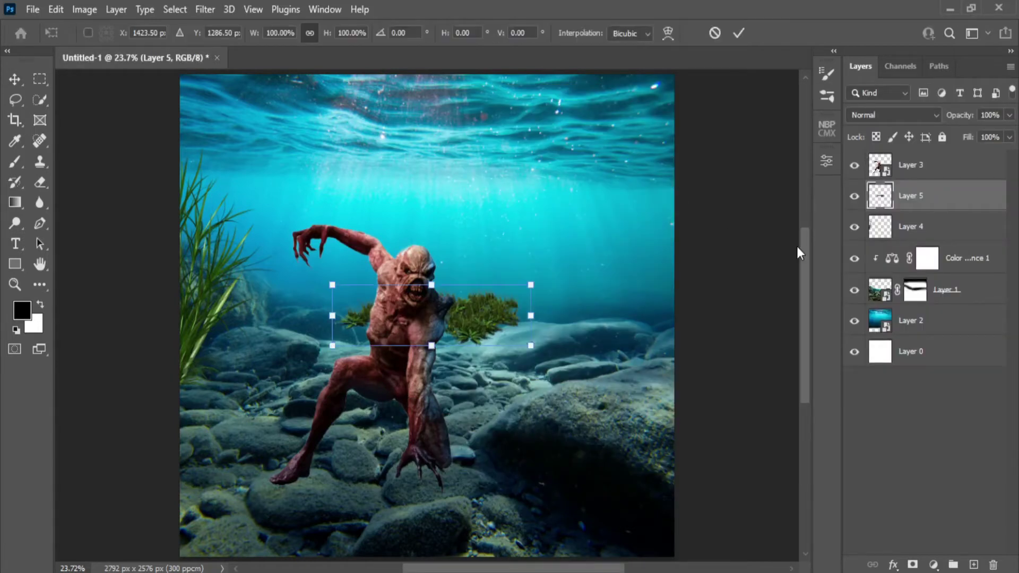
{"action": "left_click_drag", "start_coordinate": [502, 314], "coordinate": [463, 432]}
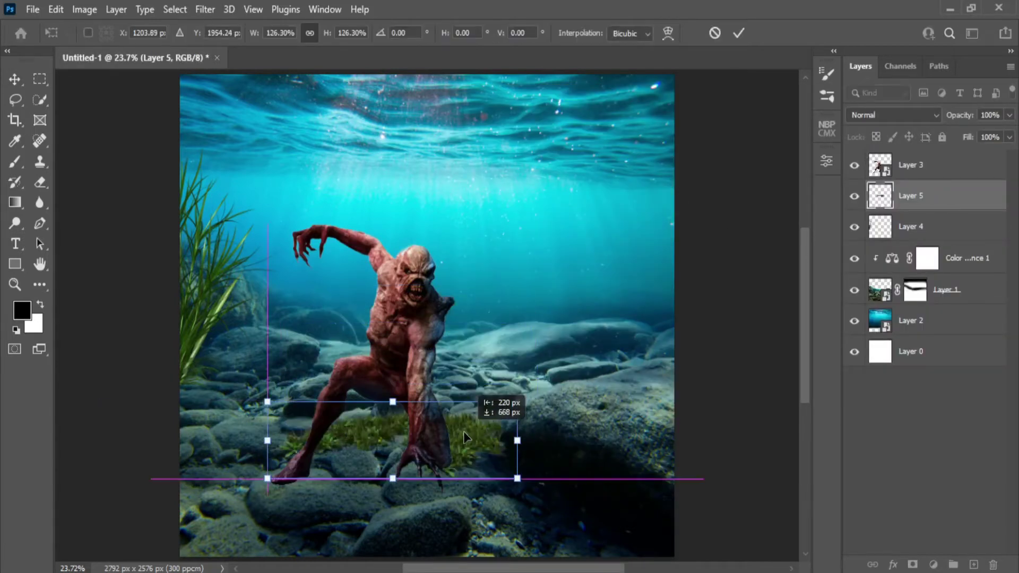
{"action": "left_click_drag", "start_coordinate": [464, 432], "coordinate": [446, 418]}
{"action": "left_click_drag", "start_coordinate": [499, 426], "coordinate": [462, 417]}
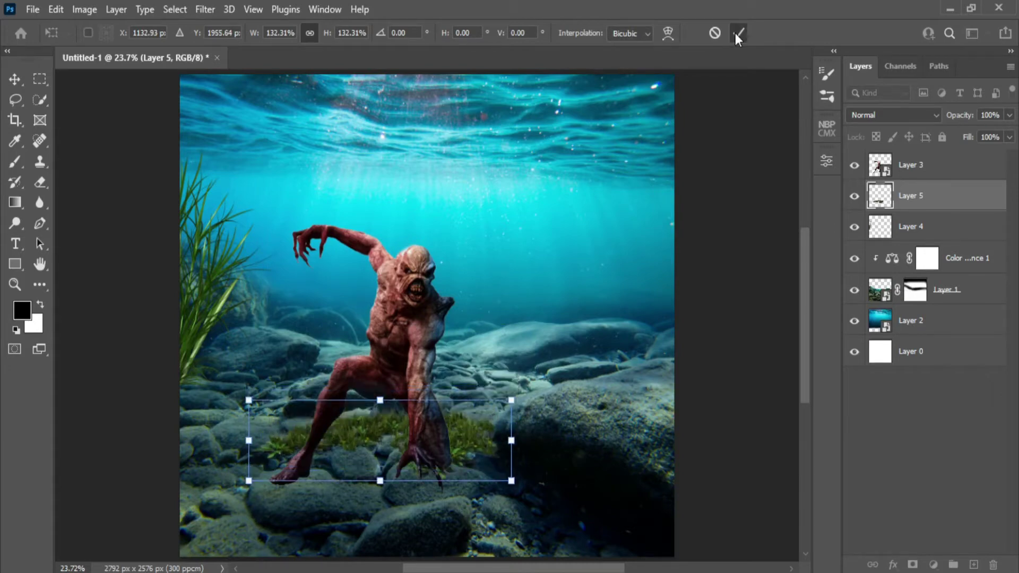
{"action": "left_click", "coordinate": [737, 34]}
- Set the Layer 6 grass at about 67.5% and -30° on the right rock, and move the Layer 7 grass to the left bank
{"action": "mouse_move", "coordinate": [639, 537]}
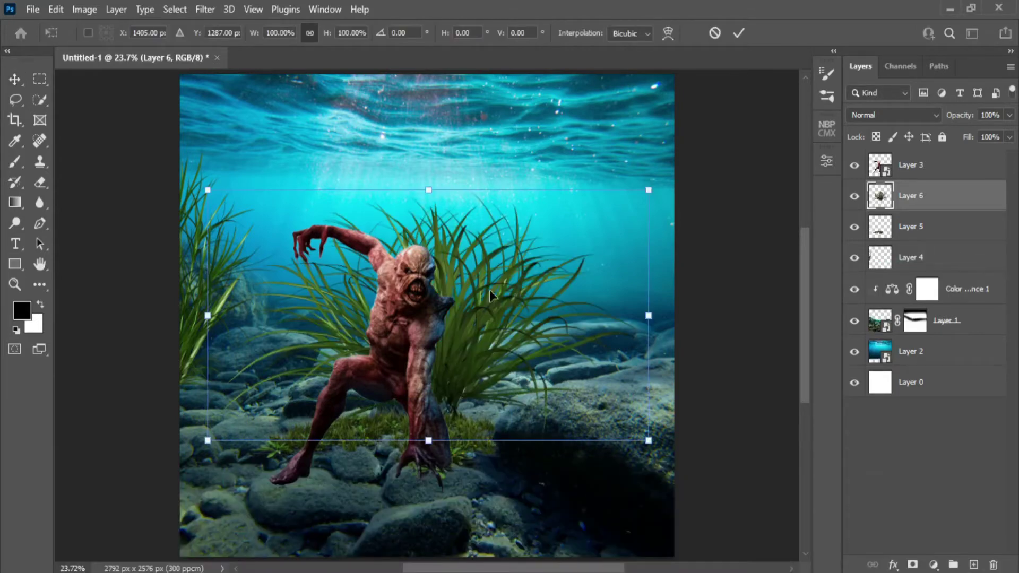
{"action": "left_click_drag", "start_coordinate": [490, 293], "coordinate": [567, 279]}
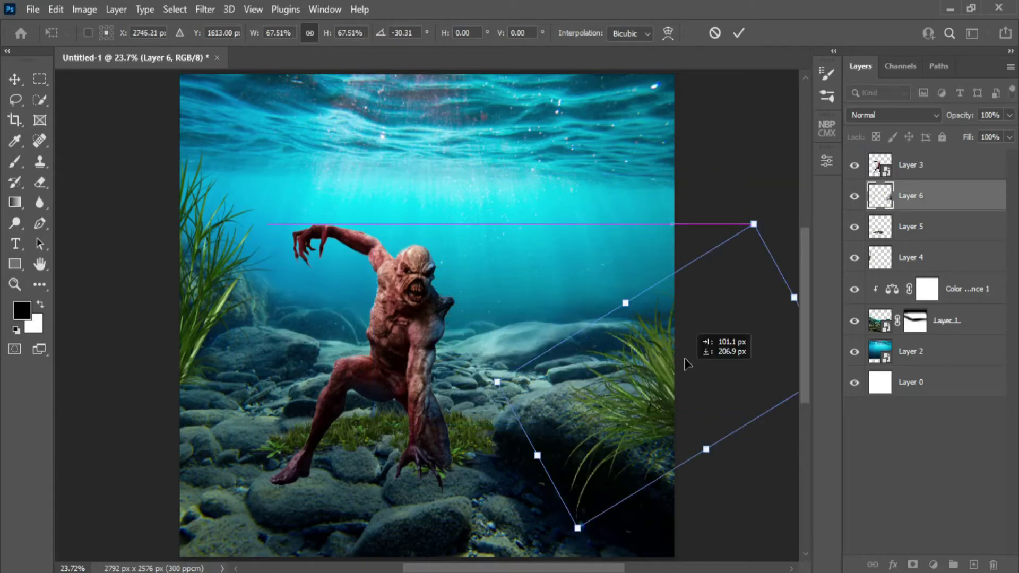
{"action": "left_click_drag", "start_coordinate": [775, 204], "coordinate": [772, 188]}
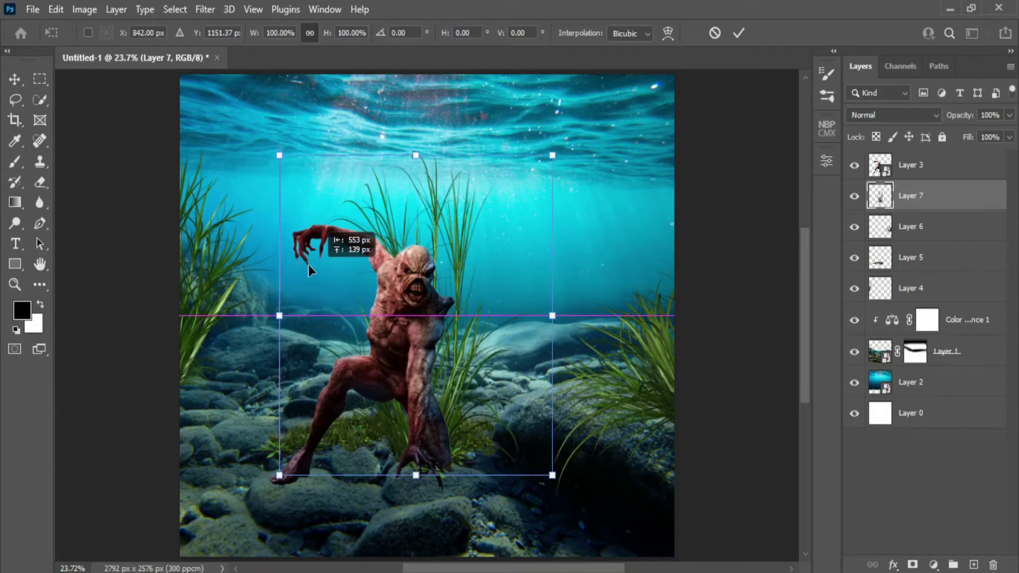
{"action": "left_click_drag", "start_coordinate": [308, 264], "coordinate": [169, 170]}
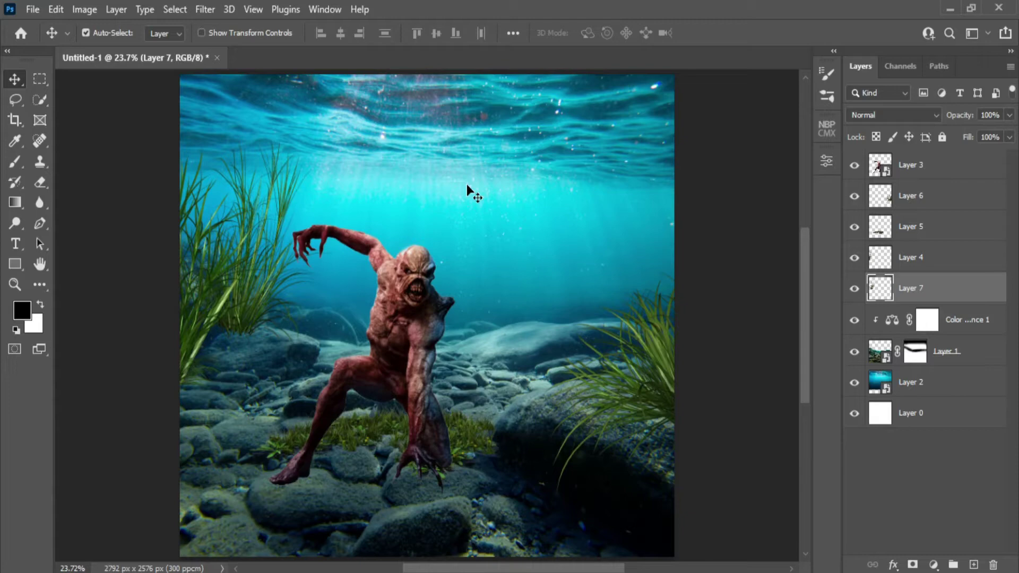
- Duplicate the Layer 4 and Layer 8 grasses for the opposite sides of the scene, and merge the grass layers
{"action": "right_click", "coordinate": [942, 257]}
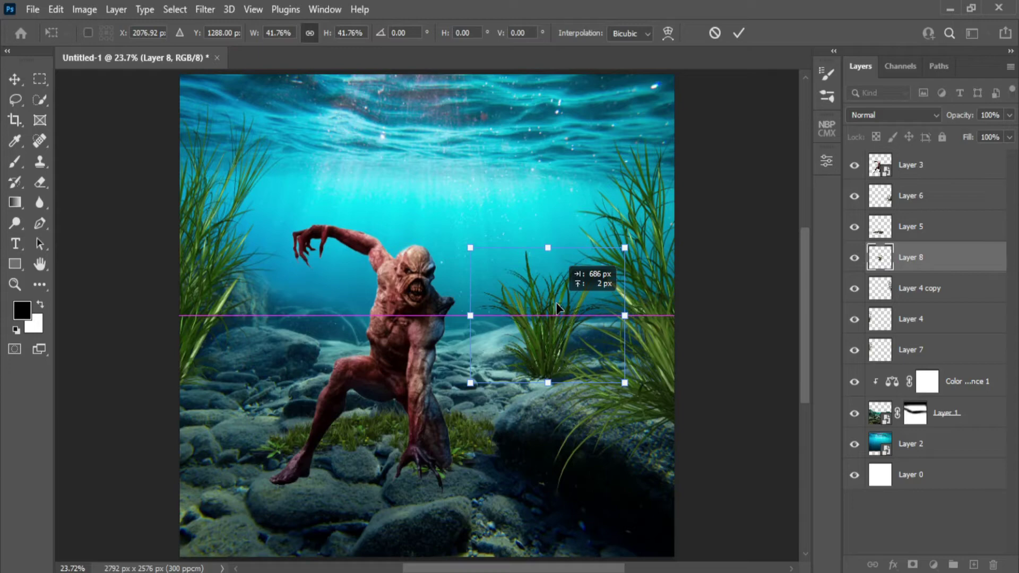
{"action": "key", "text": "ctrl+j"}
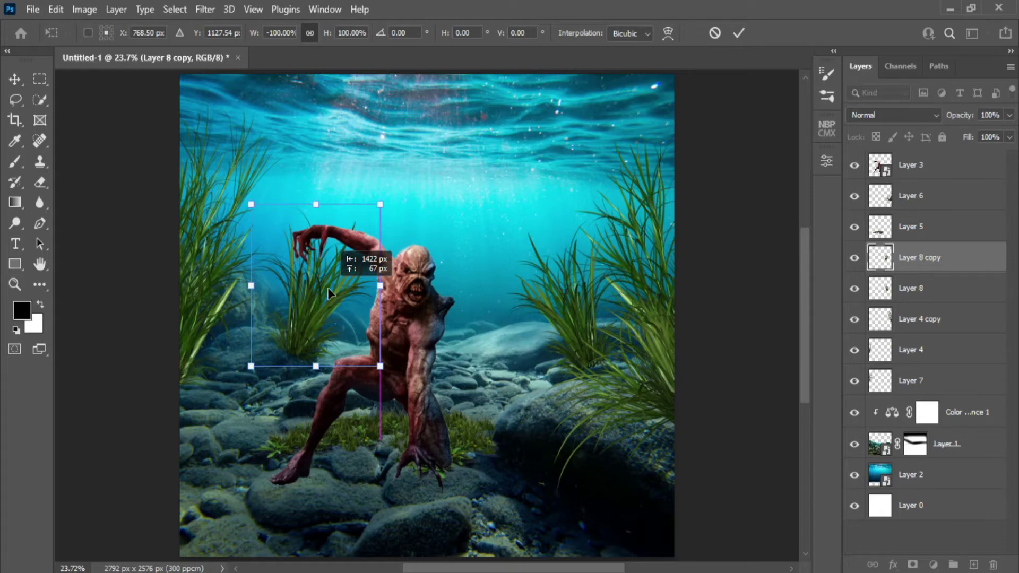
{"action": "left_click", "coordinate": [958, 381], "text": "shift"}
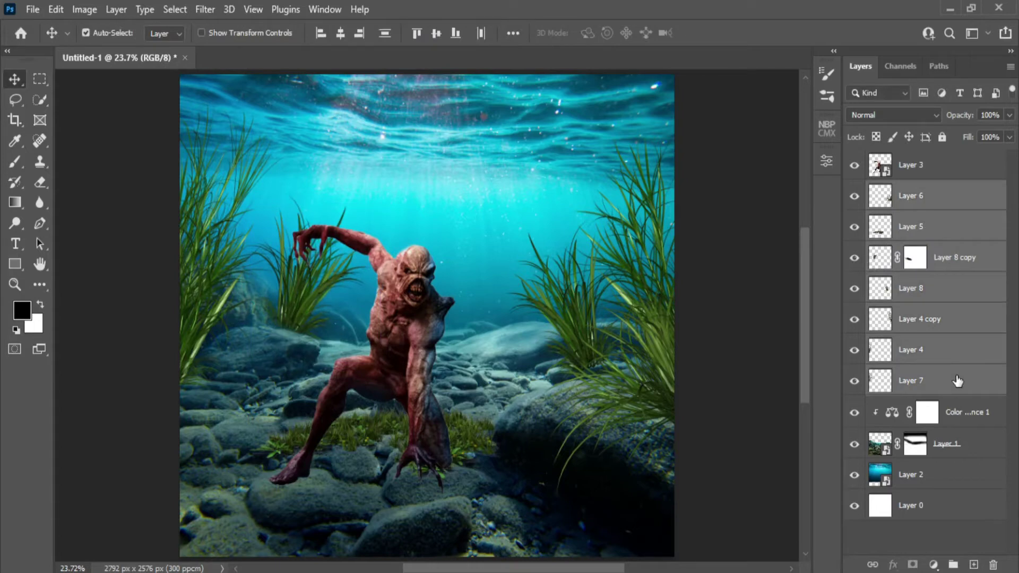
{"action": "key", "text": "ctrl+e"}
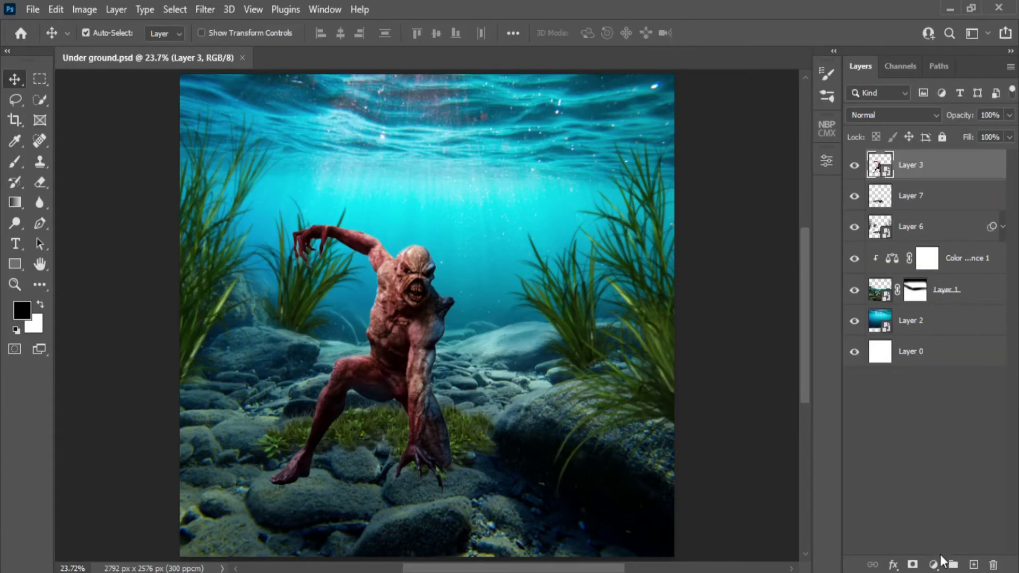
- Add a Curves adjustment layer directly beneath Layer 6 and pull the RGB curve's midpoint down to darken the background
{"action": "left_click", "coordinate": [933, 565]}
{"action": "left_click", "coordinate": [953, 358]}
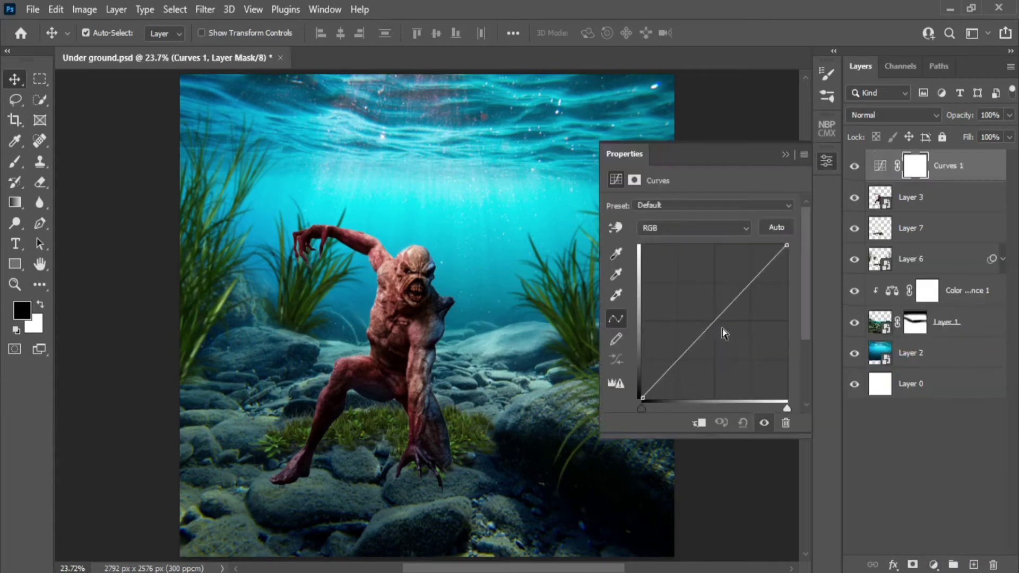
{"action": "left_click_drag", "start_coordinate": [966, 176], "coordinate": [965, 274]}
{"action": "left_click_drag", "start_coordinate": [719, 319], "coordinate": [732, 333]}
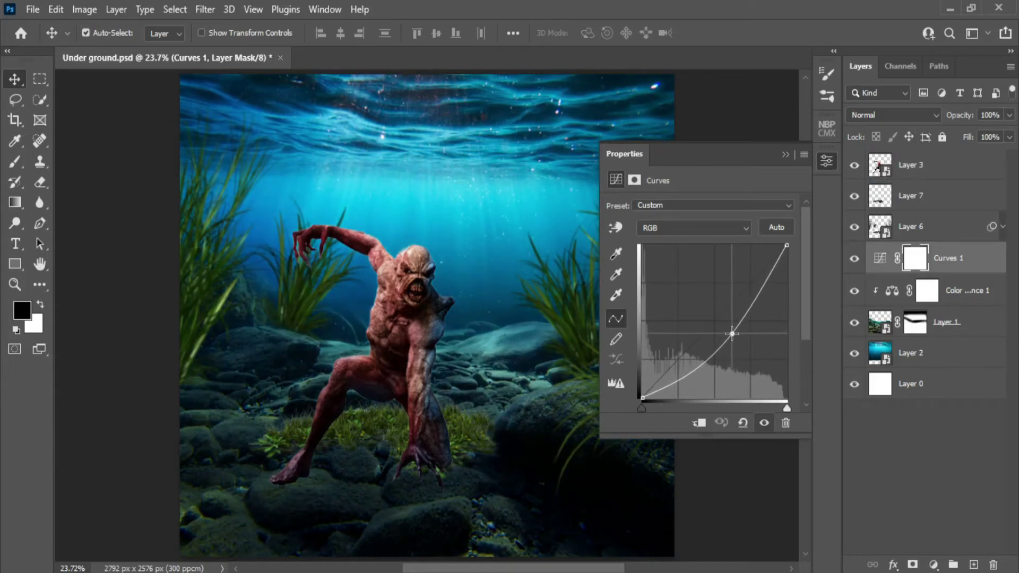
{"action": "left_click", "coordinate": [785, 155]}
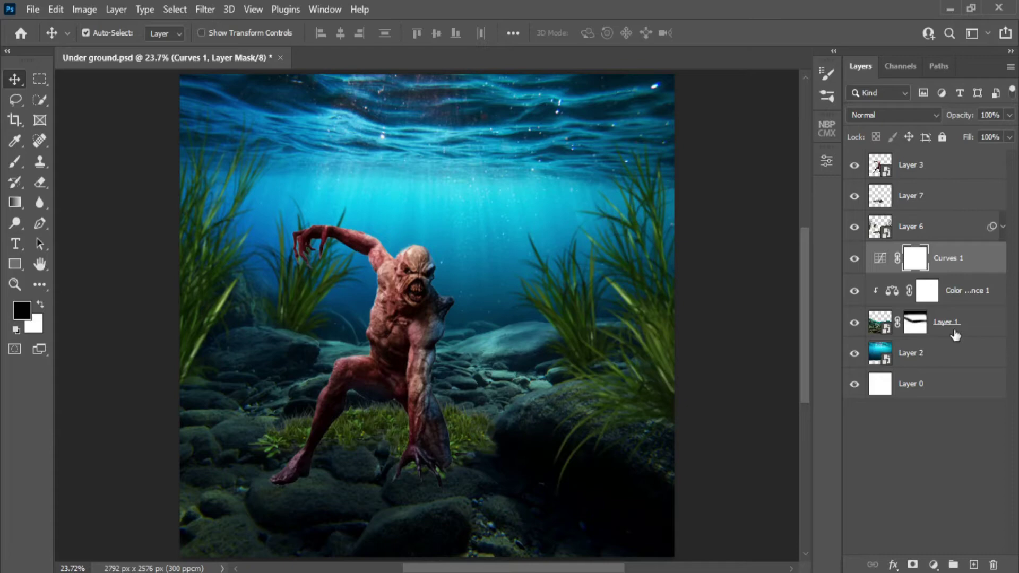
- Add a new layer below Curves 1 and begin painting soft black shadow by the monster's hand with a 219 px brush at 24% flow
{"action": "left_click", "coordinate": [973, 564]}
{"action": "left_click_drag", "start_coordinate": [962, 303], "coordinate": [961, 305]}
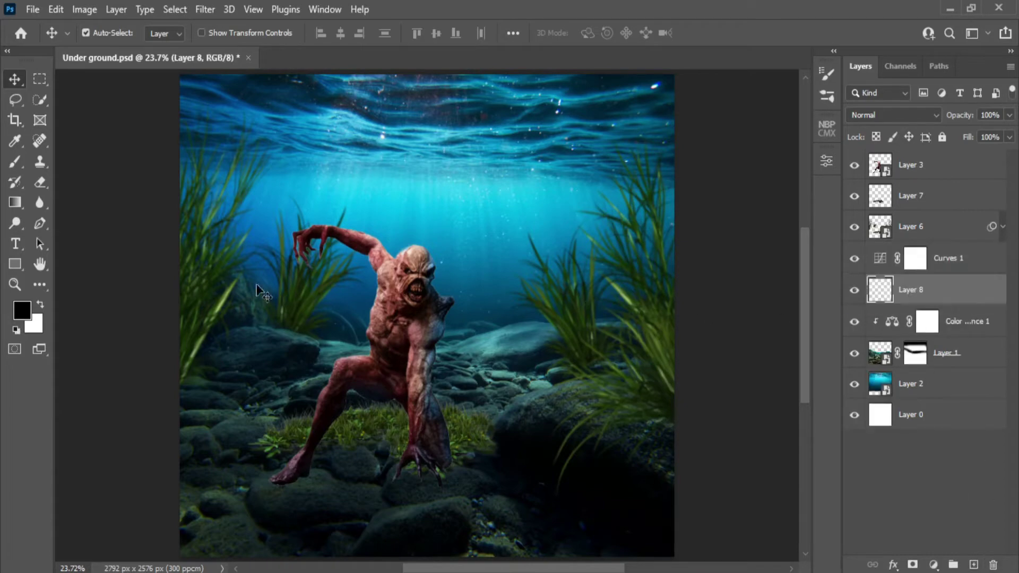
{"action": "left_click", "coordinate": [15, 160]}
{"action": "left_click_drag", "start_coordinate": [478, 429], "coordinate": [462, 432]}
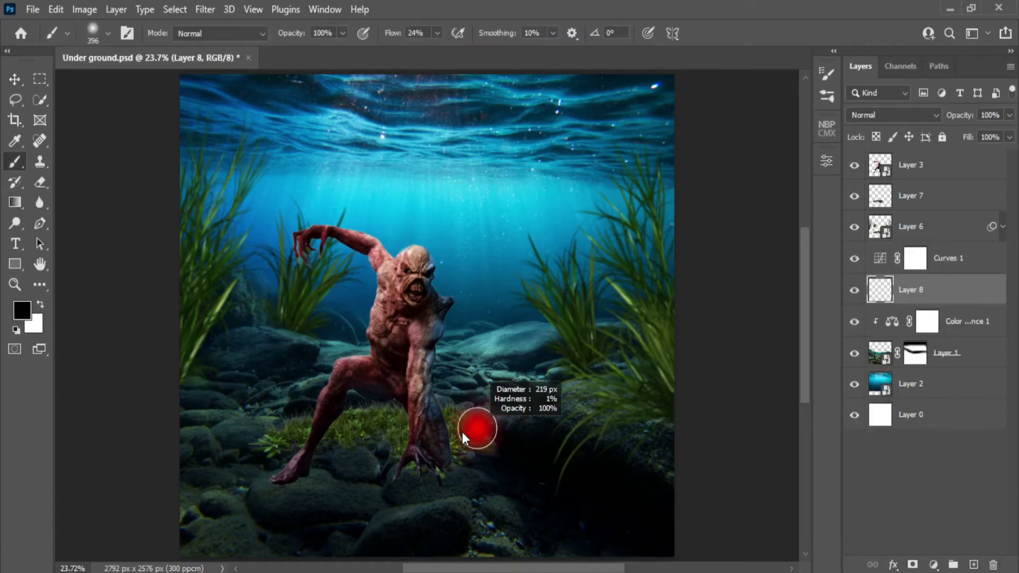
{"action": "left_click_drag", "start_coordinate": [430, 469], "coordinate": [453, 451]}
{"action": "left_click_drag", "start_coordinate": [452, 448], "coordinate": [508, 362]}
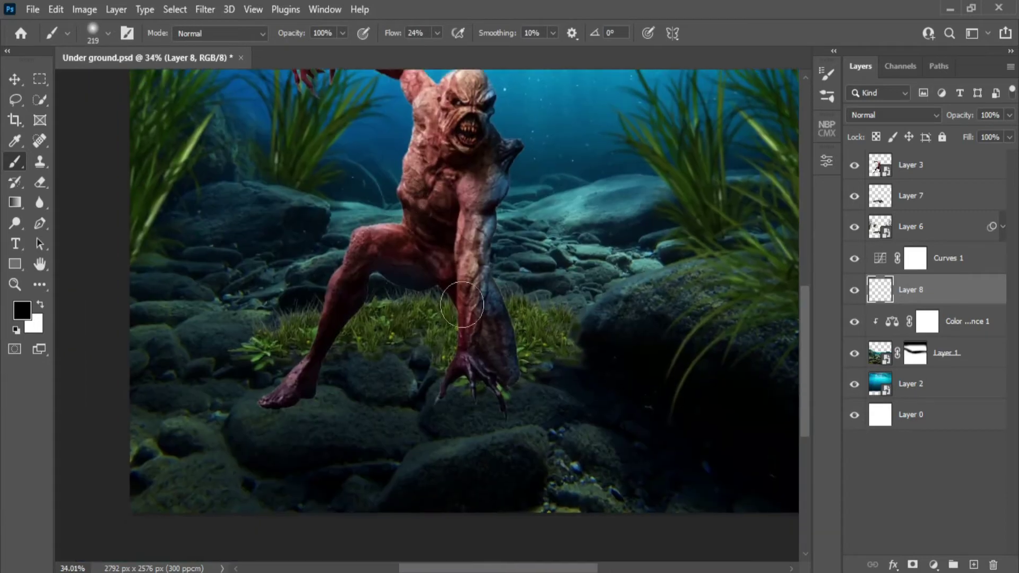
- Paint black shadows across the rocks from the monster's foot and hand using a 108 px soft brush
{"action": "mouse_move", "coordinate": [476, 325]}
{"action": "left_mouse_down"}
{"action": "mouse_move", "coordinate": [452, 337]}
{"action": "mouse_move", "coordinate": [460, 373]}
{"action": "mouse_move", "coordinate": [433, 375]}
{"action": "left_mouse_up"}
{"action": "mouse_move", "coordinate": [255, 446]}
{"action": "left_mouse_down"}
{"action": "mouse_move", "coordinate": [296, 461]}
{"action": "mouse_move", "coordinate": [323, 487]}
{"action": "mouse_move", "coordinate": [259, 443]}
{"action": "mouse_move", "coordinate": [339, 509]}
{"action": "left_mouse_up"}
{"action": "left_click_drag", "start_coordinate": [480, 438], "coordinate": [584, 560]}
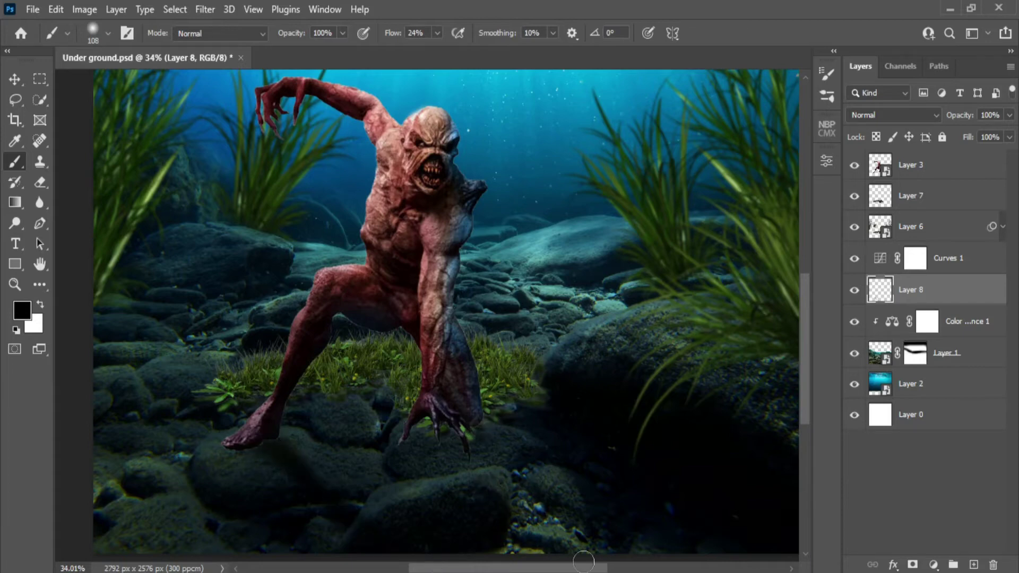
{"action": "left_click_drag", "start_coordinate": [487, 425], "coordinate": [573, 534]}
{"action": "left_click_drag", "start_coordinate": [464, 451], "coordinate": [519, 531]}
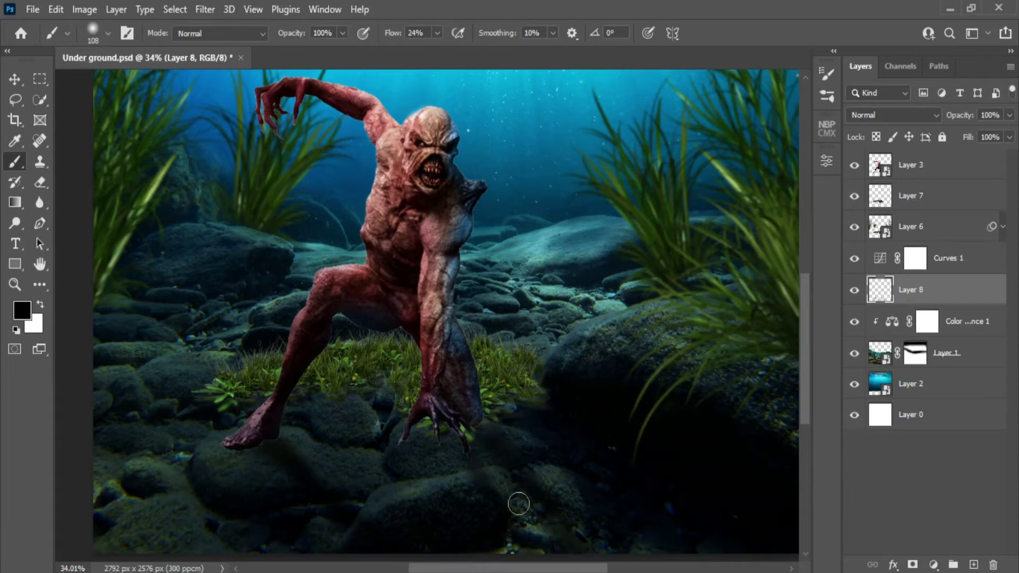
{"action": "left_click_drag", "start_coordinate": [450, 461], "coordinate": [475, 514]}
{"action": "left_click_drag", "start_coordinate": [396, 451], "coordinate": [431, 485]}
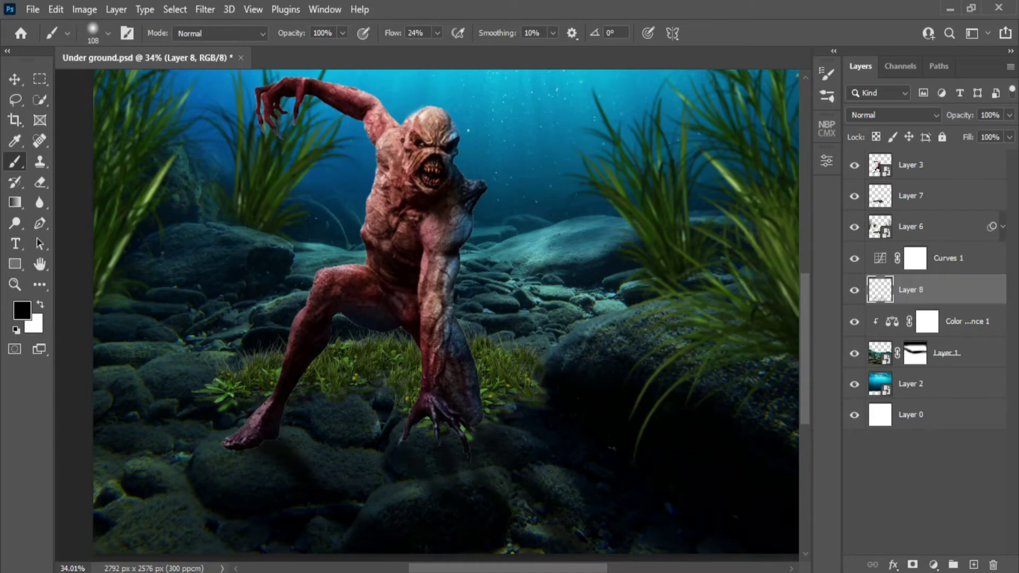
- Refine the shadows beneath the monster's fingers and foot on Layer 8 with a 43 px soft brush
{"action": "scroll", "coordinate": [423, 451], "scroll_direction": "down", "scroll_amount": 1}
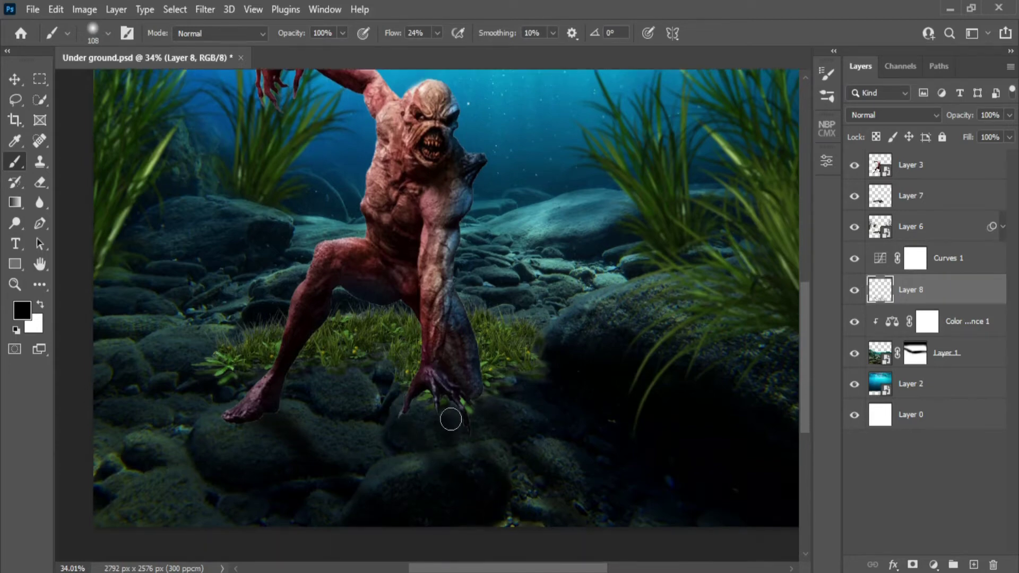
{"action": "right_click", "coordinate": [450, 417], "text": "alt"}
{"action": "left_click_drag", "start_coordinate": [482, 443], "coordinate": [550, 509]}
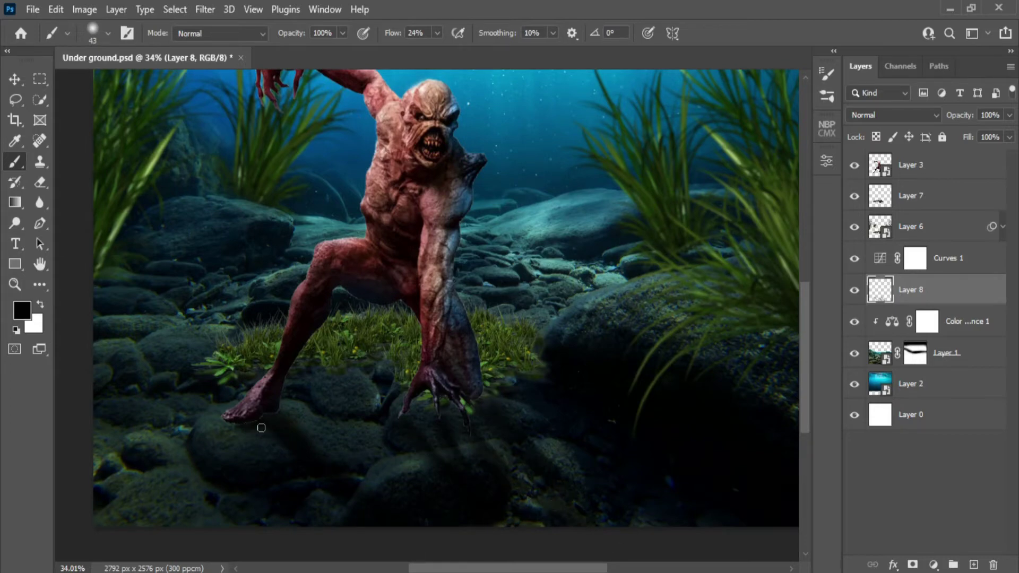
{"action": "key", "text": "ctrl+minus"}
{"action": "key", "text": "ctrl+0"}
{"action": "key", "text": "ctrl+minus"}
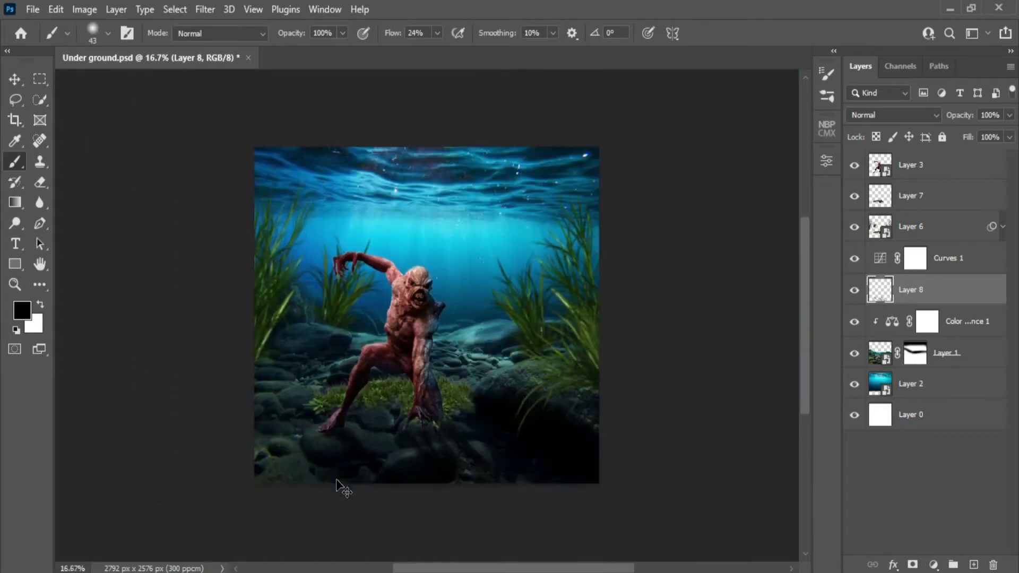
{"action": "key", "text": "ctrl+minus"}
{"action": "key", "text": "ctrl+0"}
- Copy the lamp from 12-2-lamp-png-image.png into Under ground.psd above the monster on Layer 3
{"action": "left_click", "coordinate": [15, 79]}
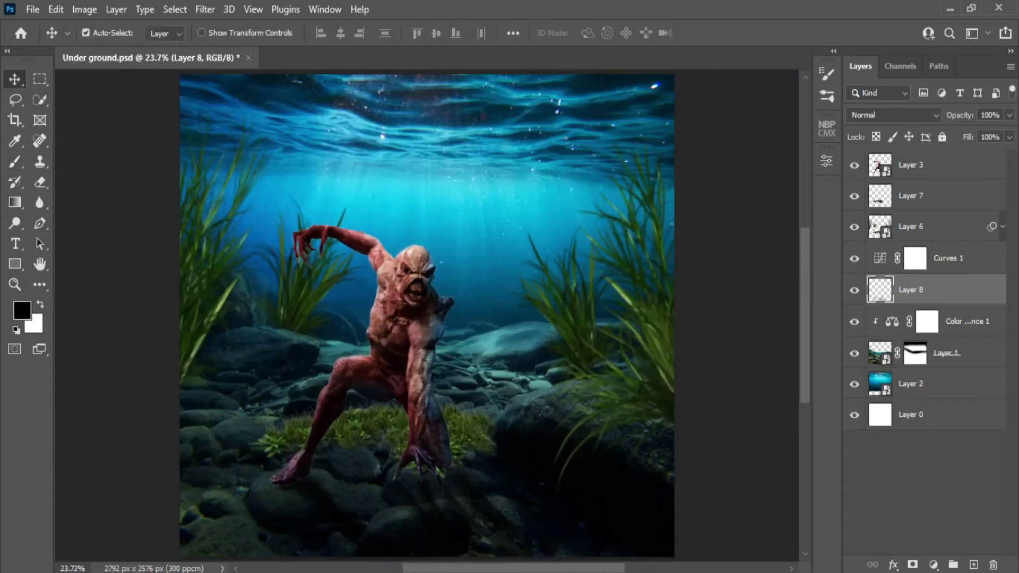
{"action": "left_click", "coordinate": [314, 537]}
{"action": "left_click_drag", "start_coordinate": [472, 122], "coordinate": [714, 95]}
{"action": "left_click", "coordinate": [750, 98]}
{"action": "left_click", "coordinate": [950, 173]}
{"action": "left_click_drag", "start_coordinate": [641, 389], "coordinate": [327, 447]}
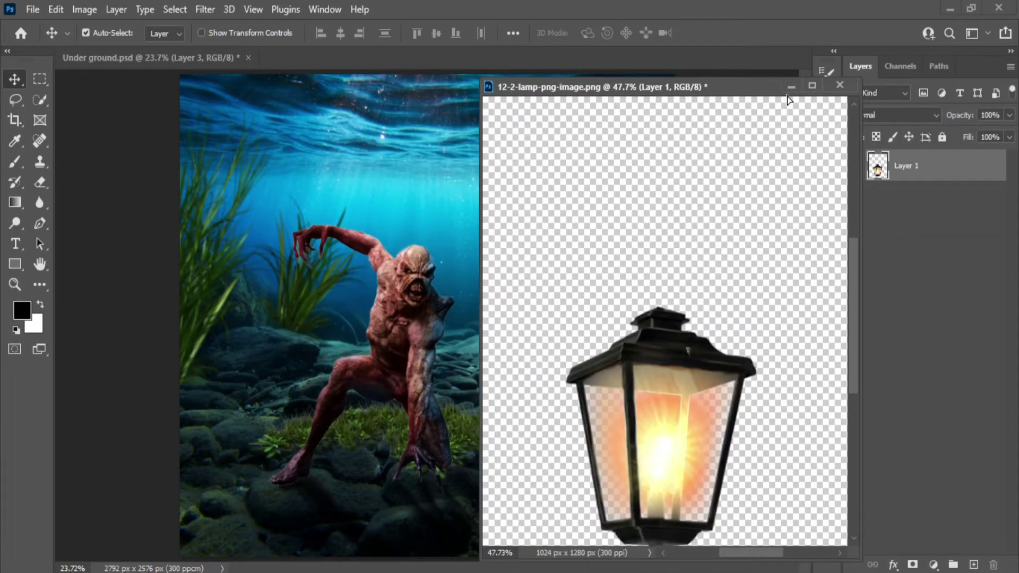
{"action": "left_click_drag", "start_coordinate": [654, 89], "coordinate": [723, 82]}
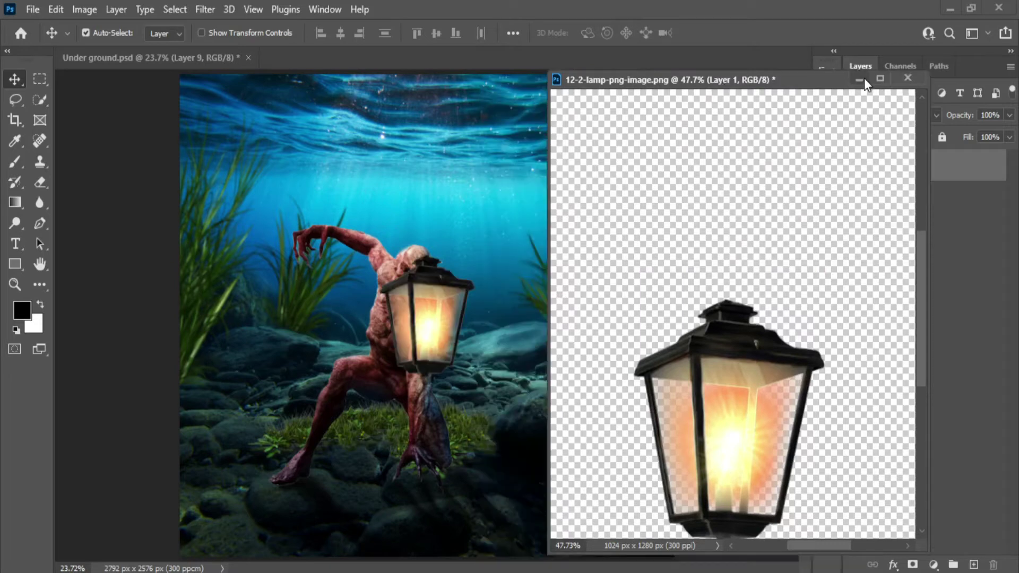
{"action": "left_click", "coordinate": [864, 80]}
- Rotate the lamp to about -150° and place it partly outside the lower-left corner of the picture
{"action": "key", "text": "ctrl+t"}
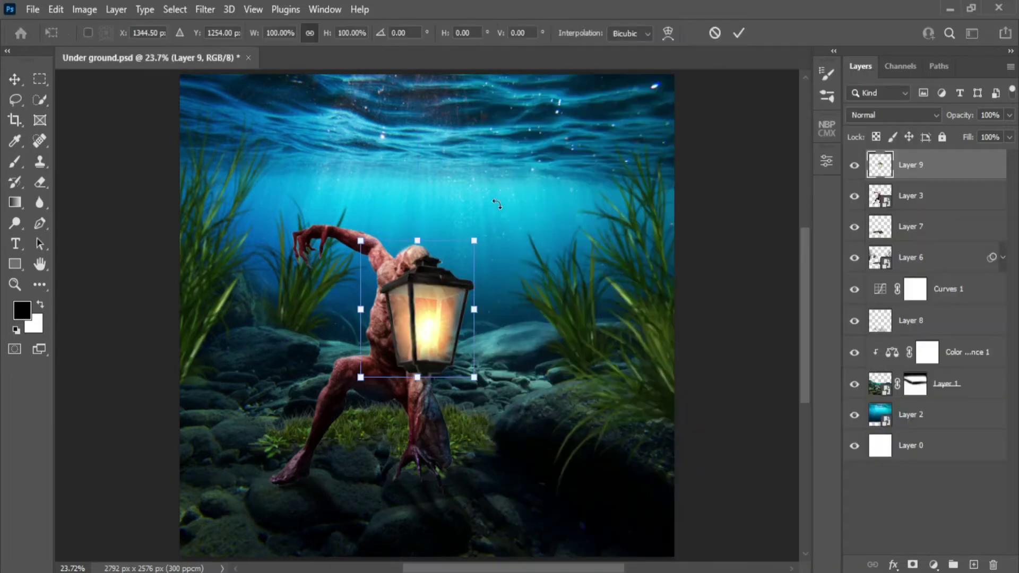
{"action": "left_click_drag", "start_coordinate": [510, 340], "coordinate": [297, 432]}
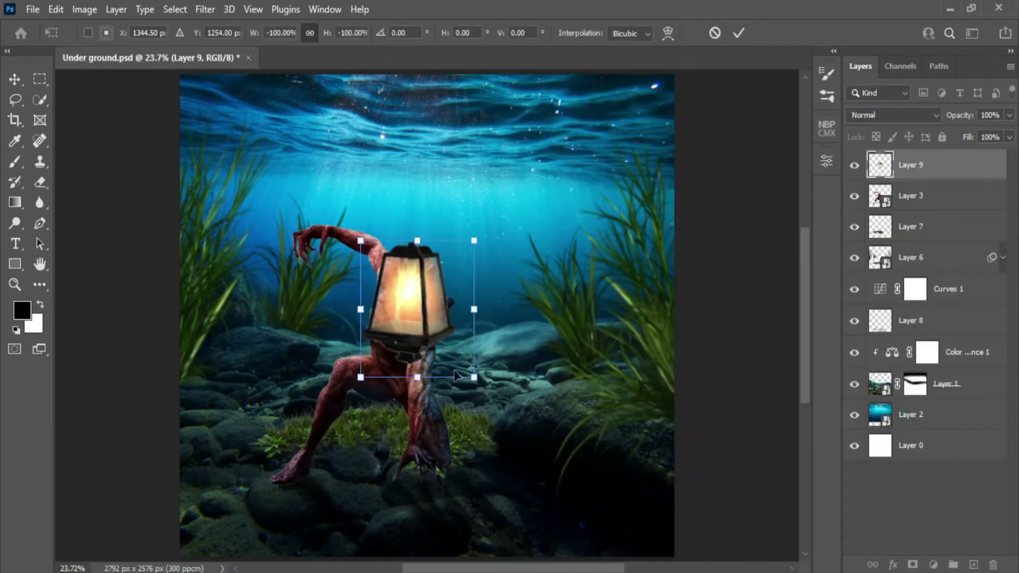
{"action": "left_click_drag", "start_coordinate": [438, 286], "coordinate": [228, 497]}
{"action": "left_click_drag", "start_coordinate": [288, 406], "coordinate": [335, 457]}
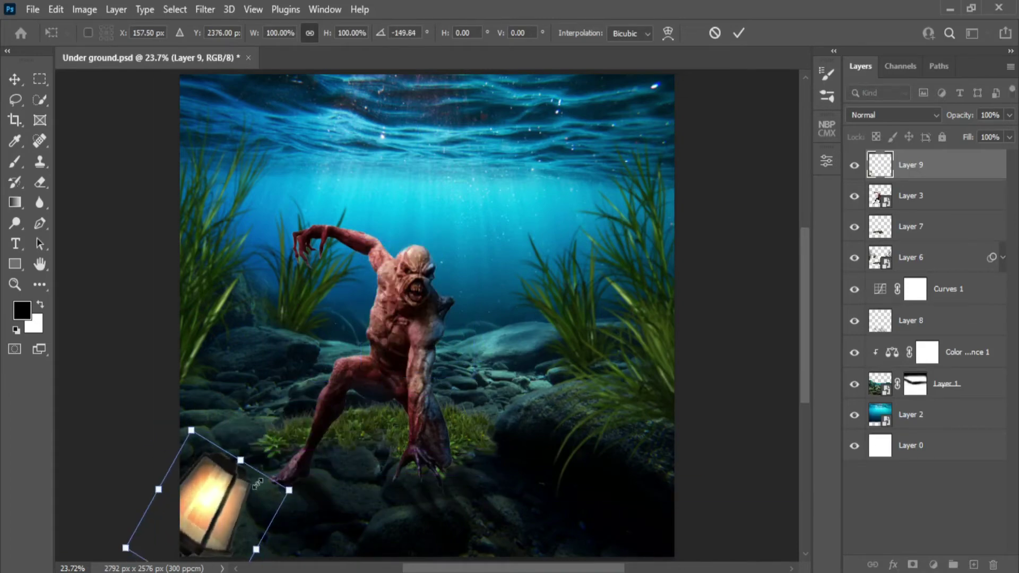
{"action": "left_click_drag", "start_coordinate": [223, 486], "coordinate": [221, 514]}
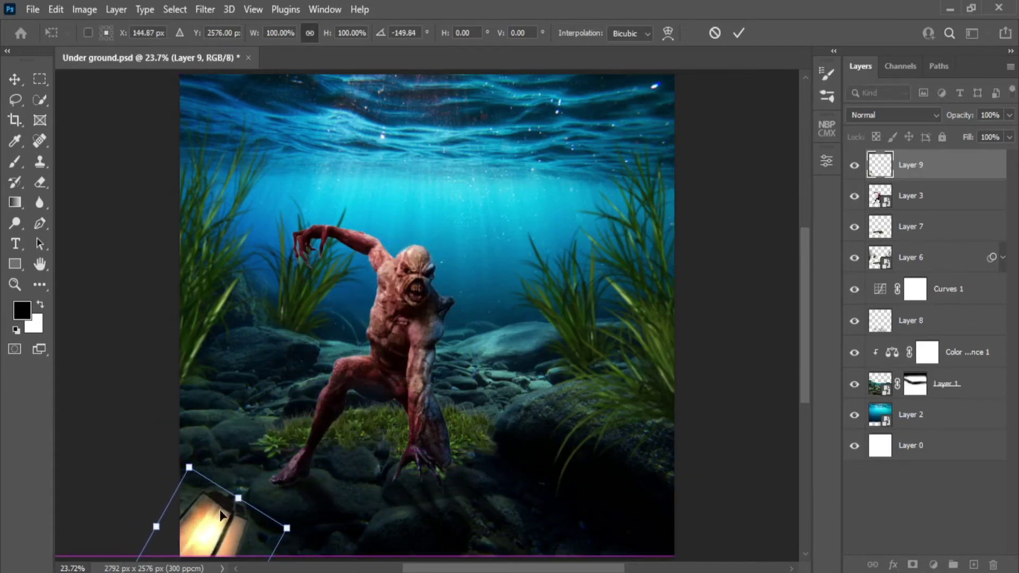
{"action": "left_click", "coordinate": [738, 33]}
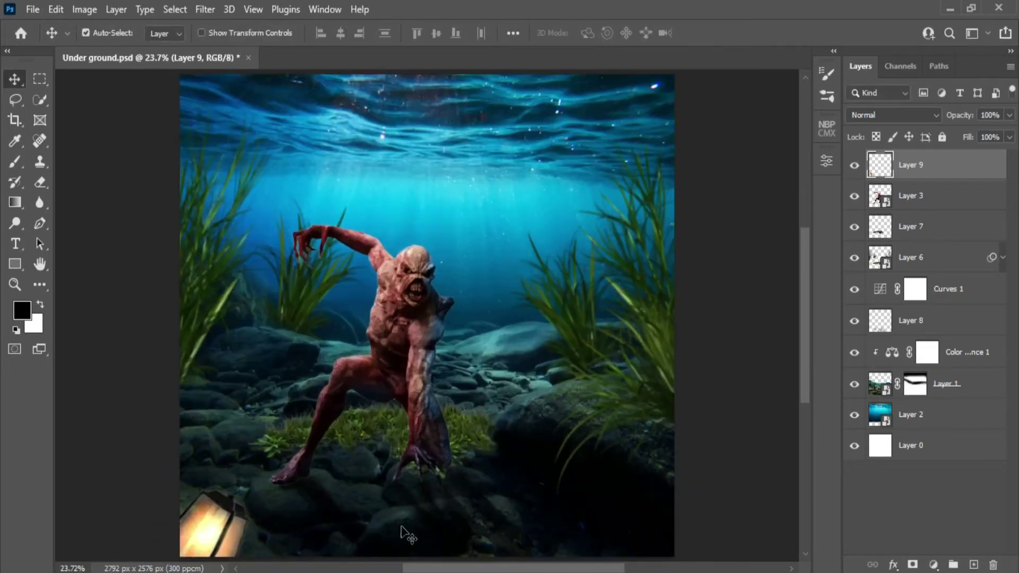
- Copy the orange lens flare image into Under ground.psd above the lamp and set its blend mode to Screen
{"action": "left_click", "coordinate": [499, 523]}
{"action": "left_click_drag", "start_coordinate": [454, 97], "coordinate": [852, 73]}
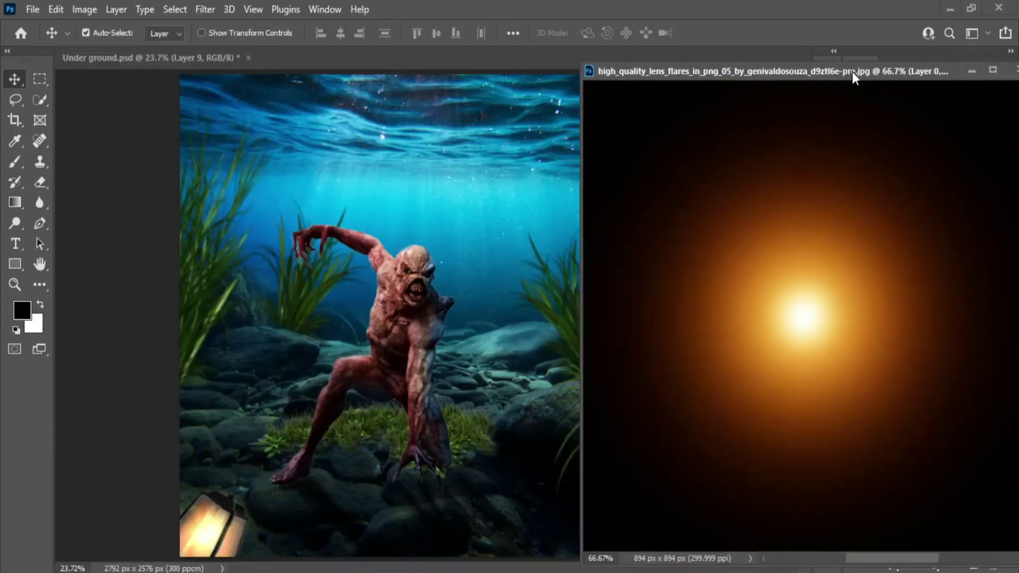
{"action": "left_click_drag", "start_coordinate": [813, 250], "coordinate": [371, 372]}
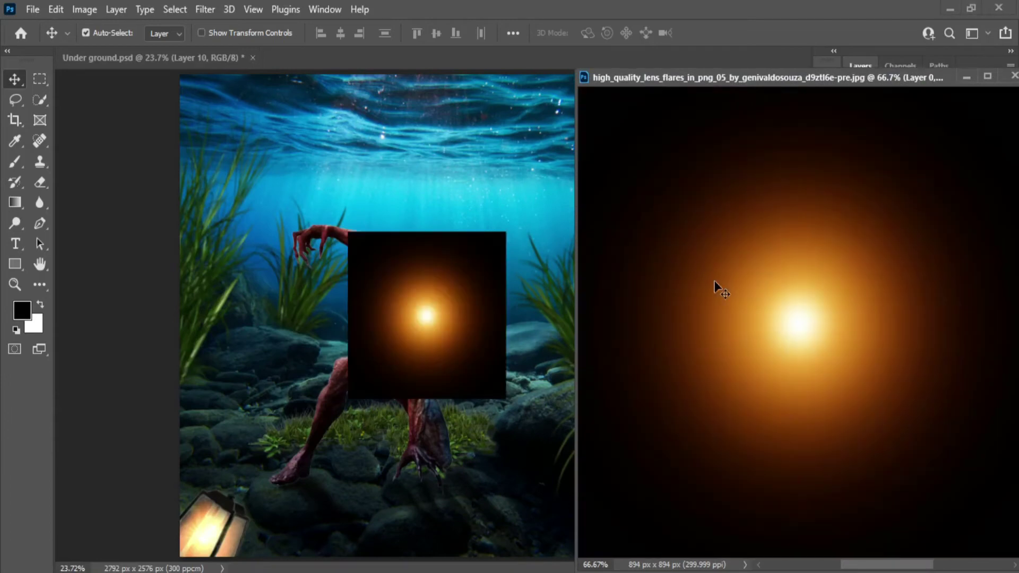
{"action": "left_click", "coordinate": [966, 77]}
{"action": "left_click", "coordinate": [935, 115]}
{"action": "left_click", "coordinate": [870, 241]}
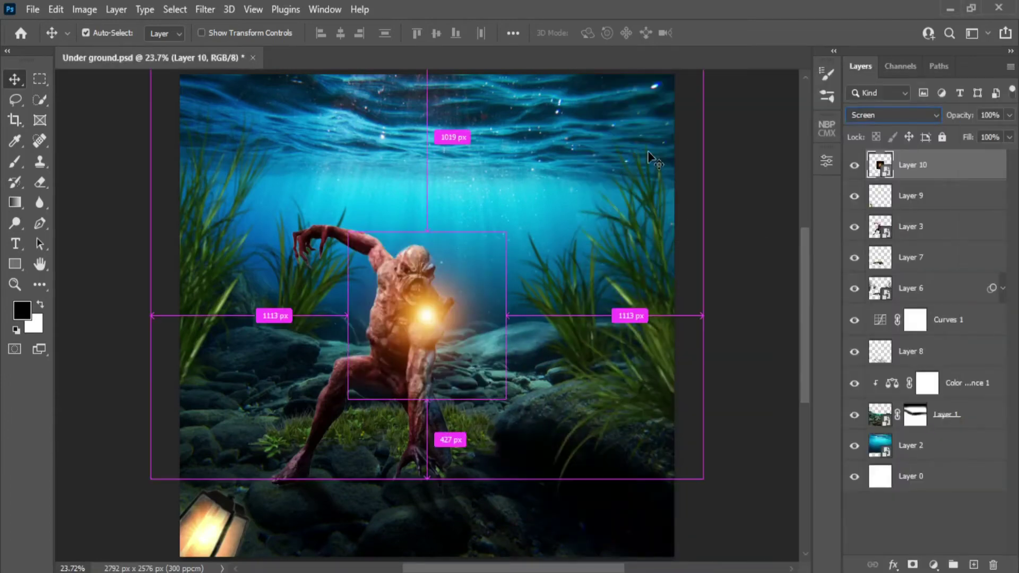
- Move the lens flare onto the lamp and scale it to 51.60%
{"action": "key", "text": "ctrl+t"}
{"action": "left_click_drag", "start_coordinate": [426, 308], "coordinate": [217, 531]}
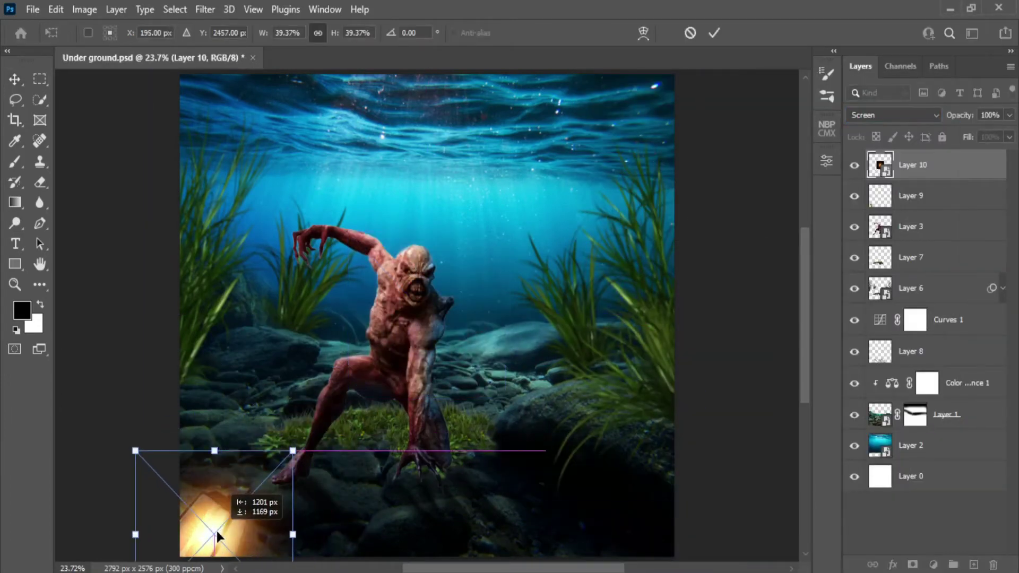
{"action": "left_click_drag", "start_coordinate": [292, 534], "coordinate": [318, 534], "text": "alt"}
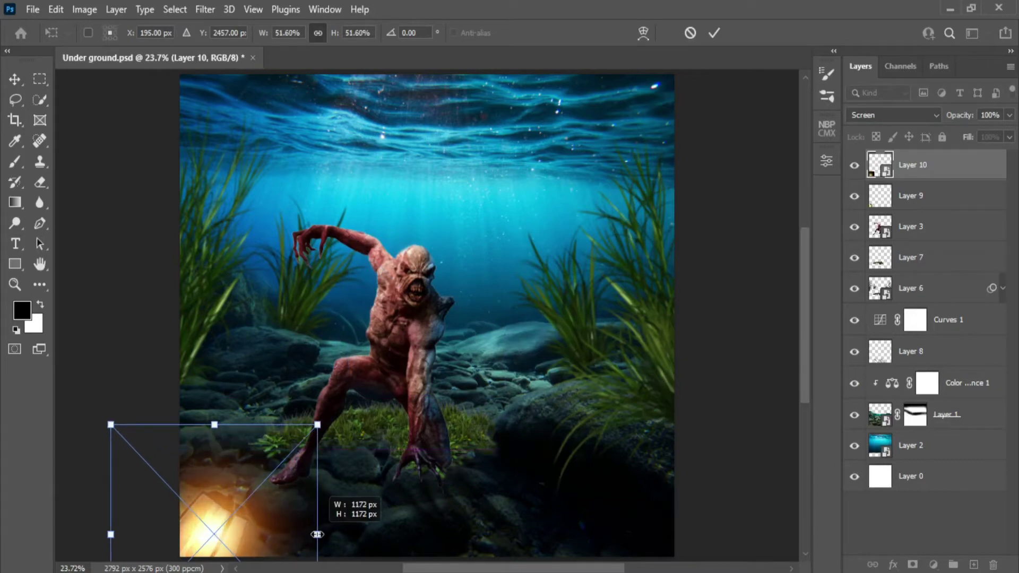
{"action": "left_click", "coordinate": [714, 33]}
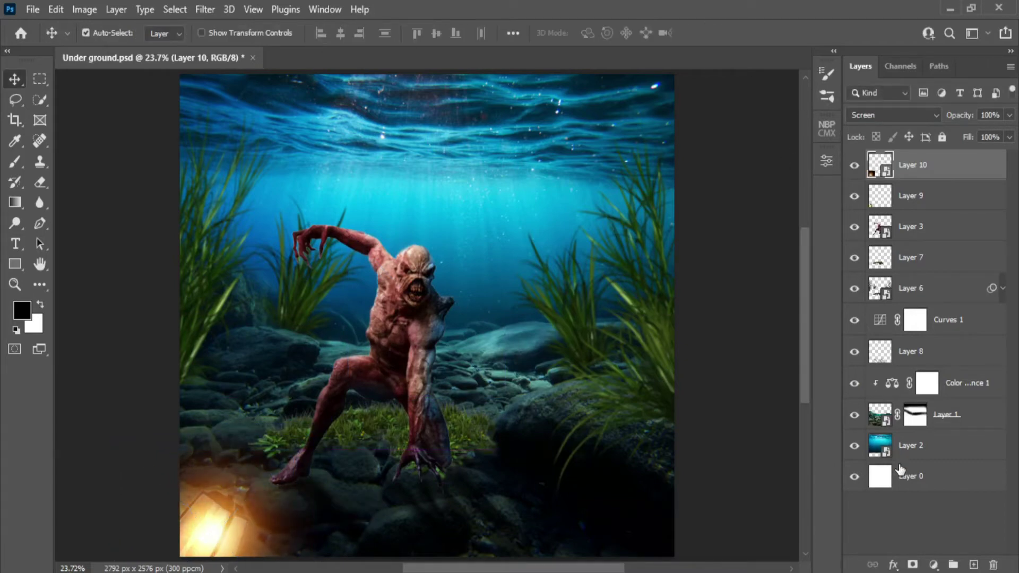
- Add a new layer above the lens flare in Linear Dodge (Add) mode, filled with its neutral black
{"action": "left_click", "coordinate": [117, 10]}
{"action": "mouse_move", "coordinate": [159, 24]}
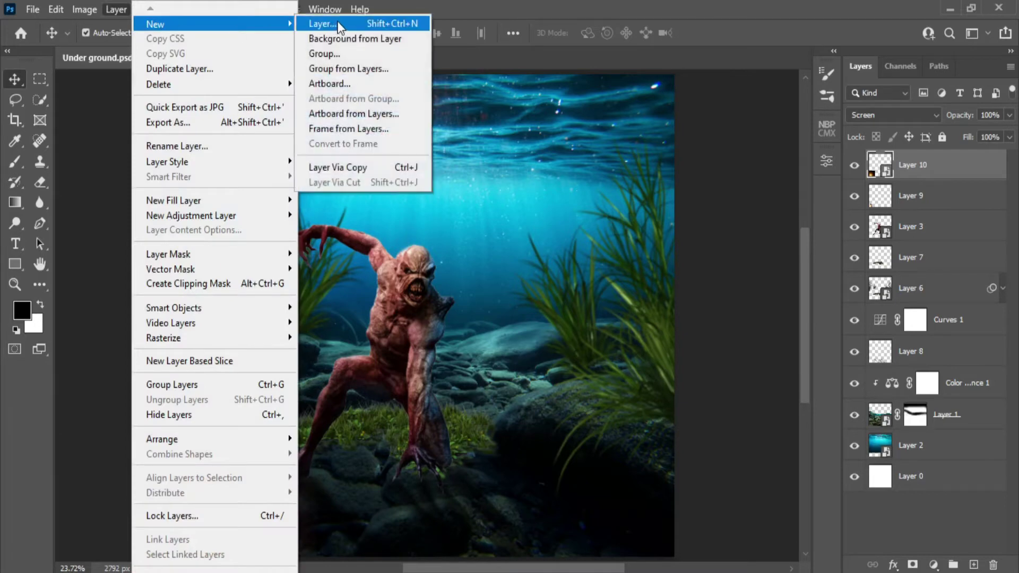
{"action": "left_click", "coordinate": [340, 27]}
{"action": "left_click", "coordinate": [484, 227]}
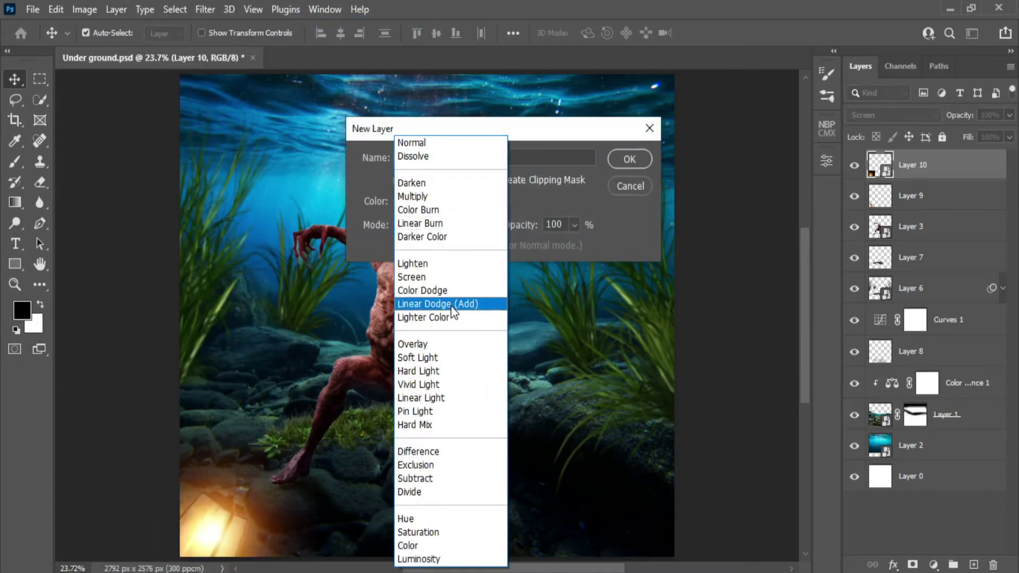
{"action": "left_click", "coordinate": [452, 304]}
{"action": "left_click", "coordinate": [635, 156]}
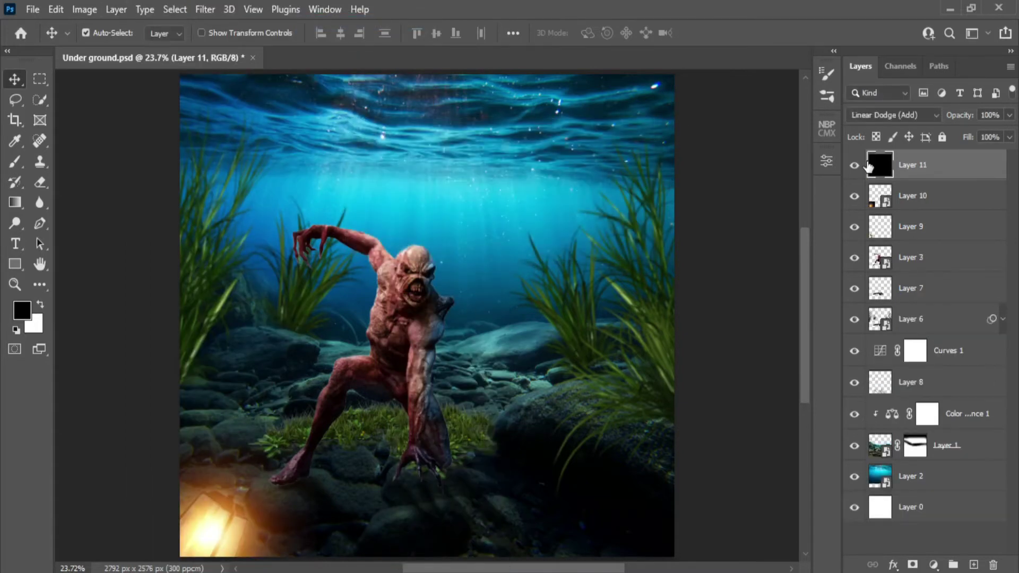
- Set up the Brush tool with 60% flow and orange foreground colour f28b12
{"action": "left_click", "coordinate": [14, 165]}
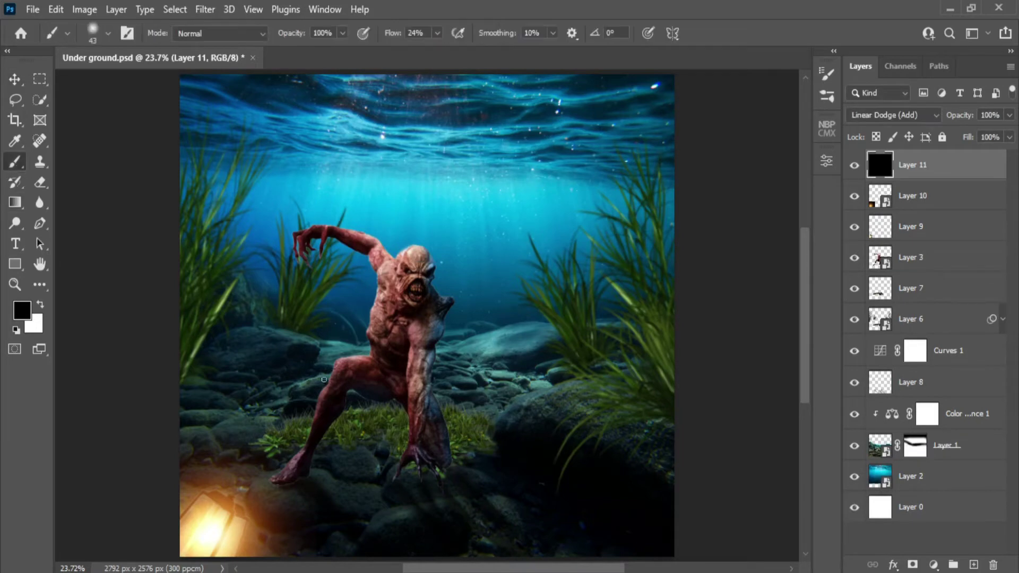
{"action": "left_click_drag", "start_coordinate": [391, 37], "coordinate": [393, 38]}
{"action": "left_click_drag", "start_coordinate": [357, 357], "coordinate": [406, 240]}
{"action": "mouse_move", "coordinate": [258, 399]}
{"action": "left_mouse_down"}
{"action": "mouse_move", "coordinate": [336, 409]}
{"action": "mouse_move", "coordinate": [326, 405]}
{"action": "left_mouse_up"}
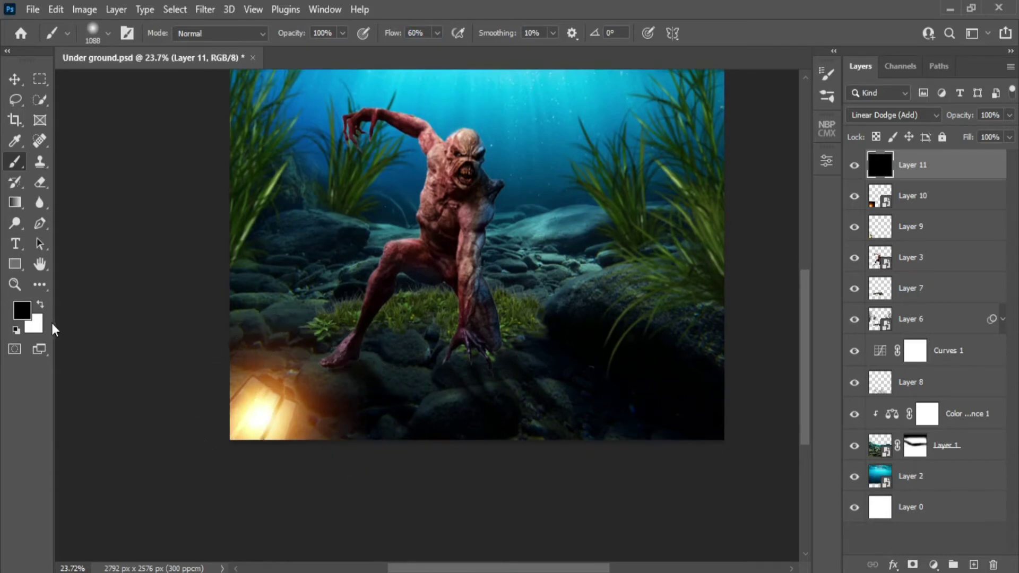
{"action": "left_click", "coordinate": [23, 311]}
{"action": "left_click", "coordinate": [766, 255]}
{"action": "left_click_drag", "start_coordinate": [766, 255], "coordinate": [765, 264]}
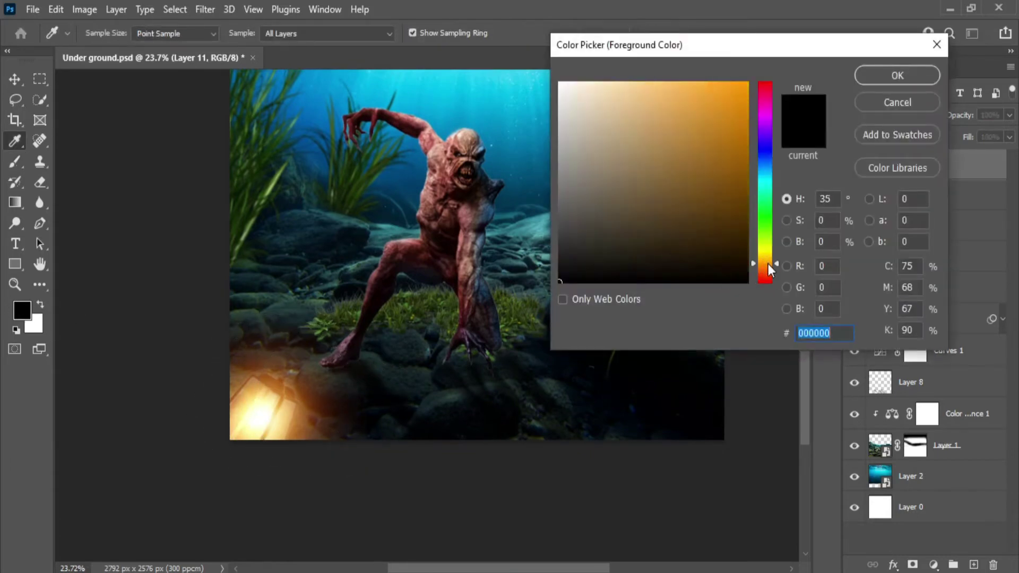
{"action": "left_click", "coordinate": [734, 87]}
{"action": "left_click_drag", "start_coordinate": [776, 266], "coordinate": [776, 266]}
{"action": "left_click", "coordinate": [738, 93]}
{"action": "left_click_drag", "start_coordinate": [738, 93], "coordinate": [734, 91]}
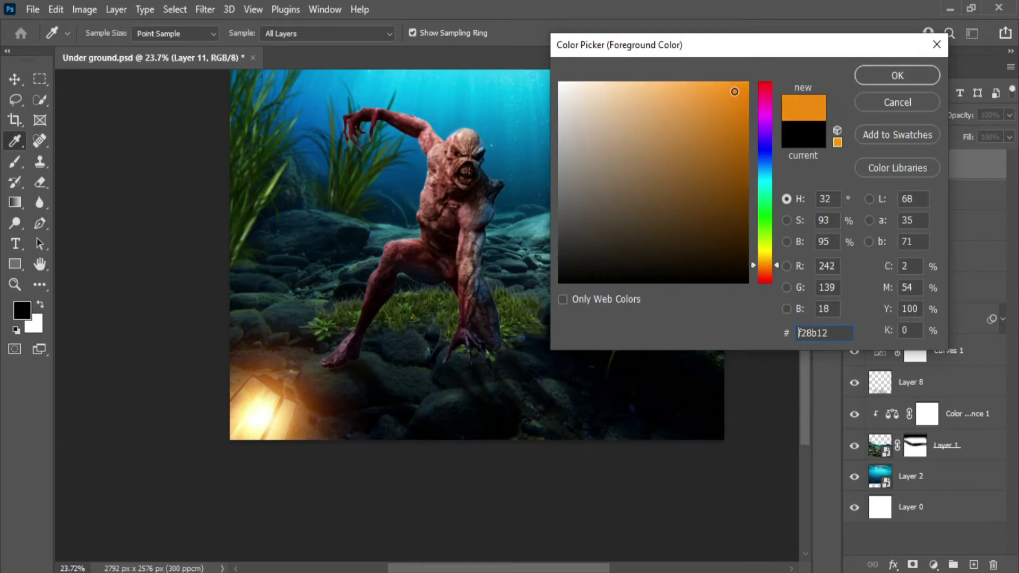
{"action": "left_click", "coordinate": [880, 80]}
- Try painting an orange glow over the lamp with a 1013 px brush at 60% flow
{"action": "left_click_drag", "start_coordinate": [299, 403], "coordinate": [273, 404]}
{"action": "left_click", "coordinate": [280, 401]}
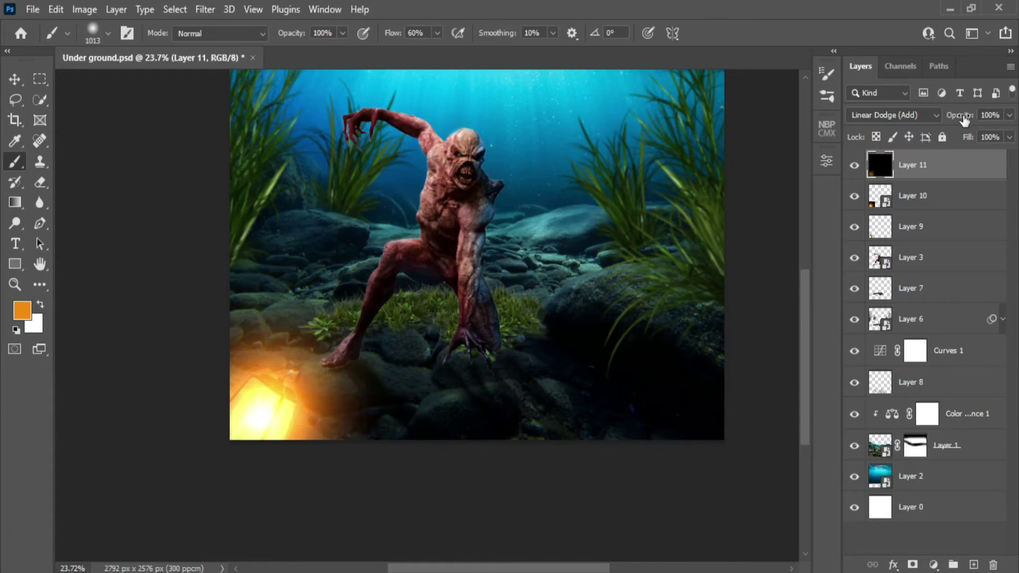
{"action": "left_click_drag", "start_coordinate": [964, 120], "coordinate": [992, 114]}
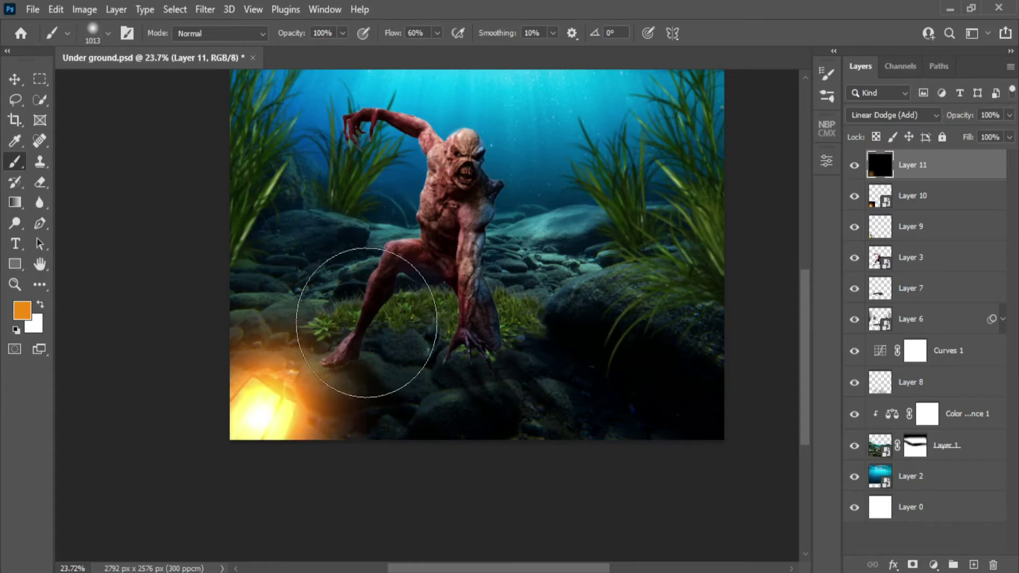
{"action": "key", "text": "ctrl+z"}
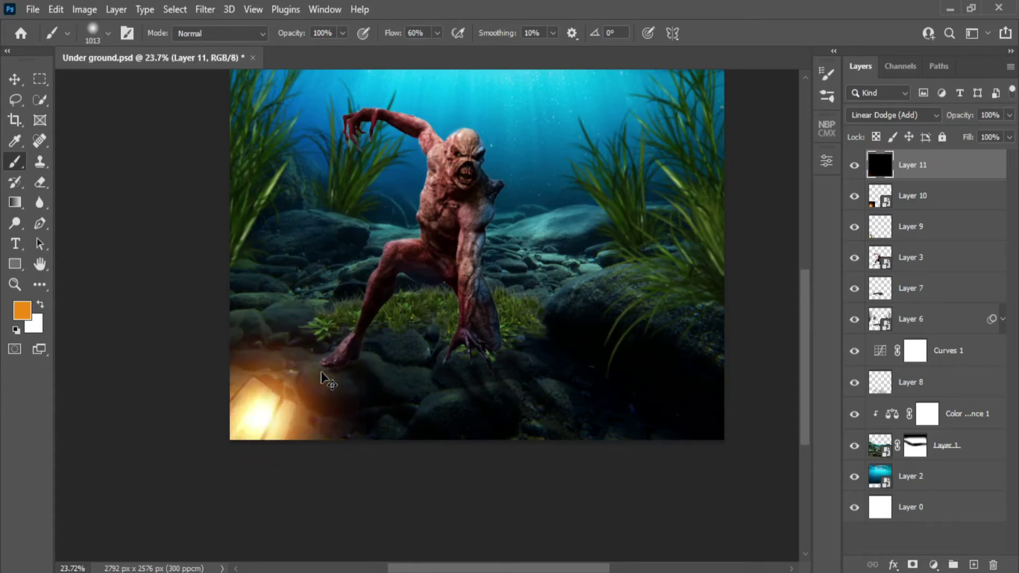
- Paint a soft orange glow around the lamp, rocks and monster's foot with a 1249 px brush, reducing the flow from 30% to 16%
{"action": "left_click_drag", "start_coordinate": [313, 378], "coordinate": [334, 378]}
{"action": "left_click_drag", "start_coordinate": [395, 35], "coordinate": [374, 35]}
{"action": "left_click", "coordinate": [296, 392]}
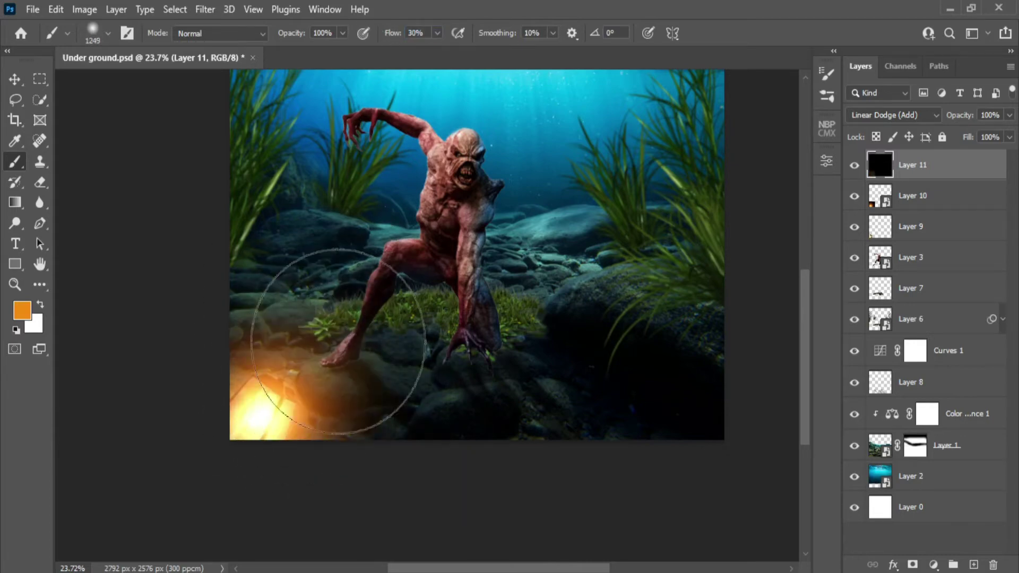
{"action": "left_click_drag", "start_coordinate": [395, 33], "coordinate": [386, 34]}
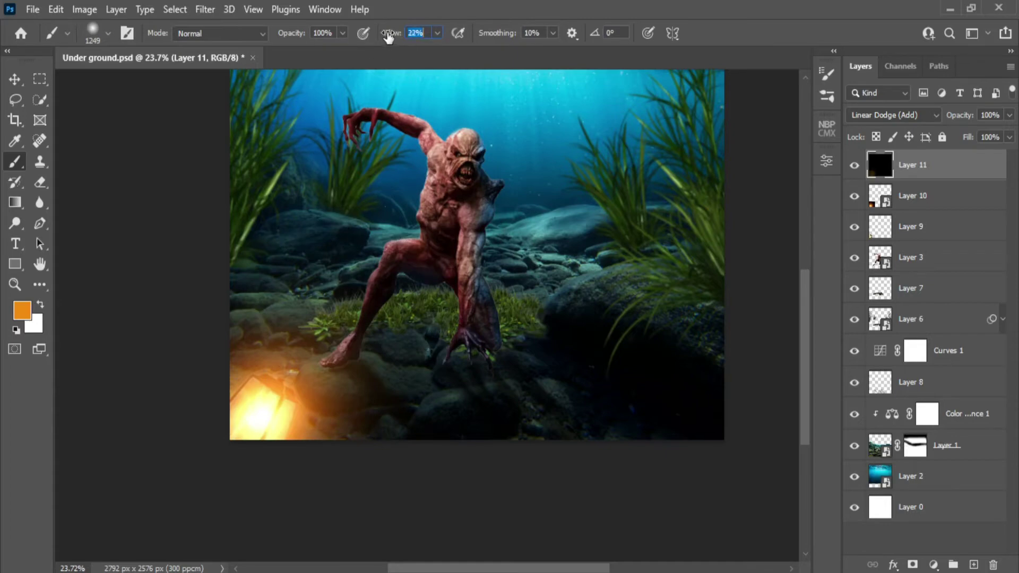
{"action": "left_click", "coordinate": [322, 381]}
{"action": "left_click", "coordinate": [327, 363]}
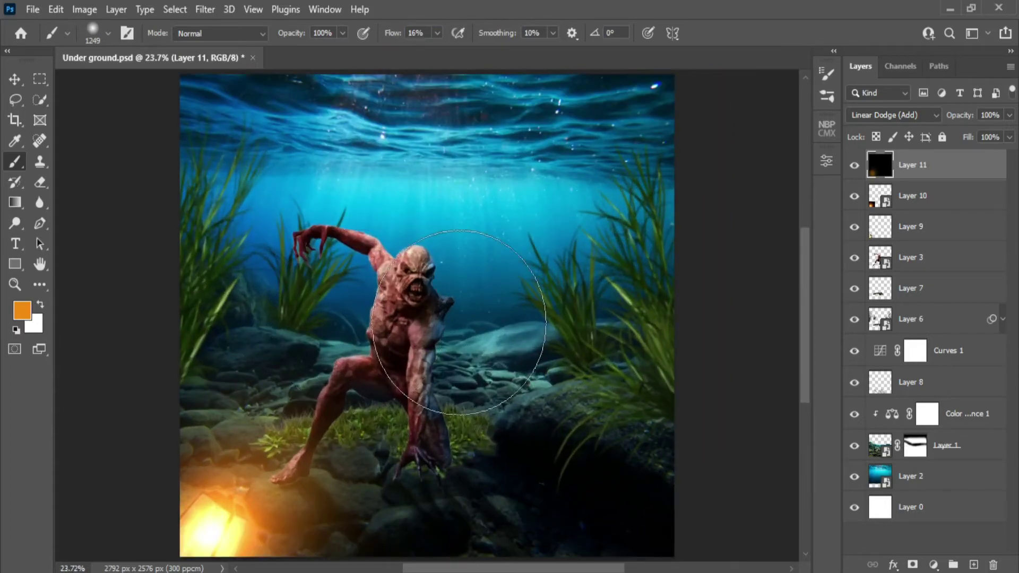
{"action": "right_click", "coordinate": [475, 328], "text": "alt"}
{"action": "key", "text": "v"}
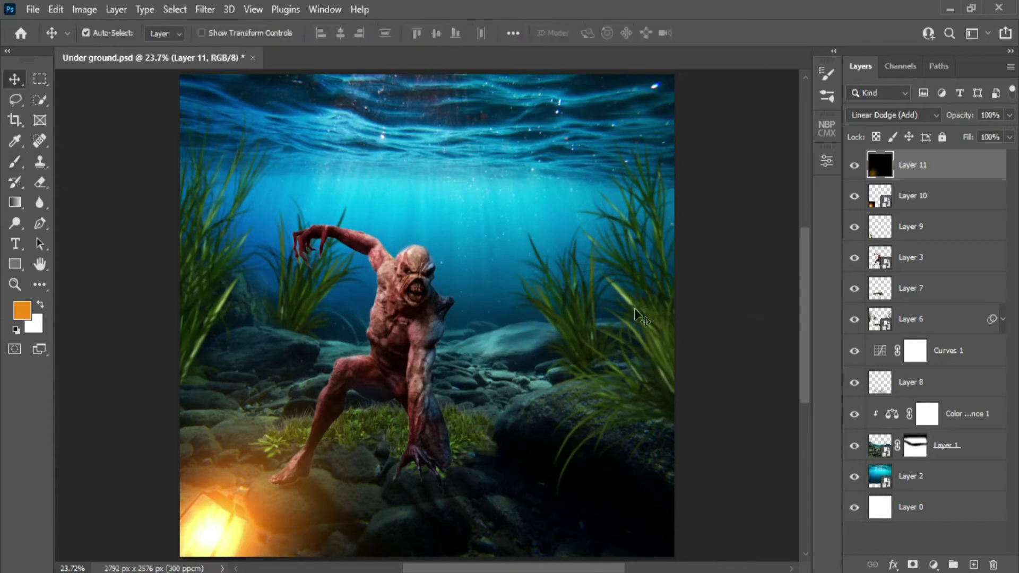
- Add a Hue/Saturation adjustment clipped to the monster on Layer 3, with Colorize turned on
{"action": "left_click", "coordinate": [924, 200]}
{"action": "left_click", "coordinate": [881, 179]}
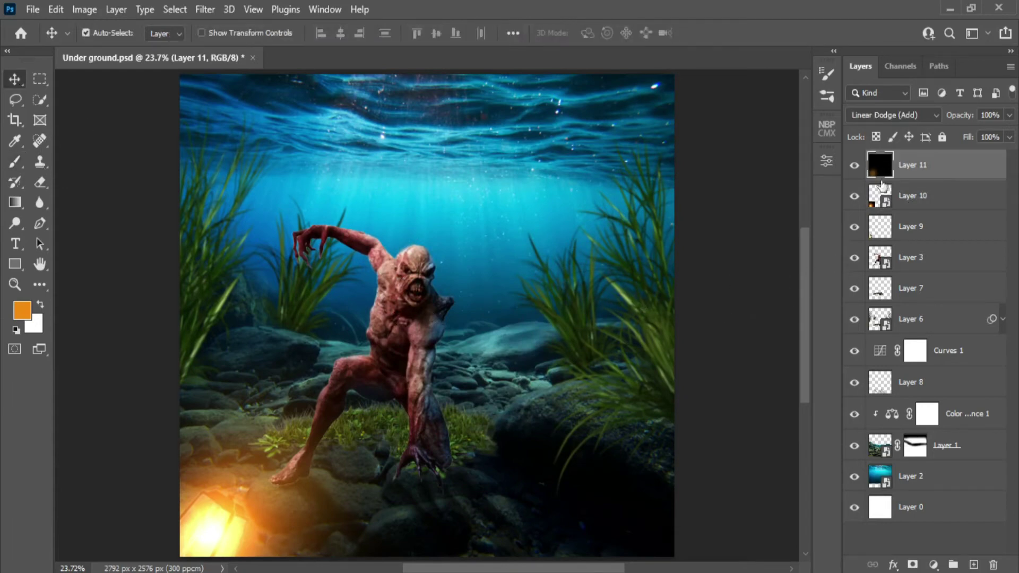
{"action": "left_click", "coordinate": [926, 257]}
{"action": "key", "text": "ctrl+minus"}
{"action": "key", "text": "ctrl+minus"}
{"action": "key", "text": "ctrl+minus"}
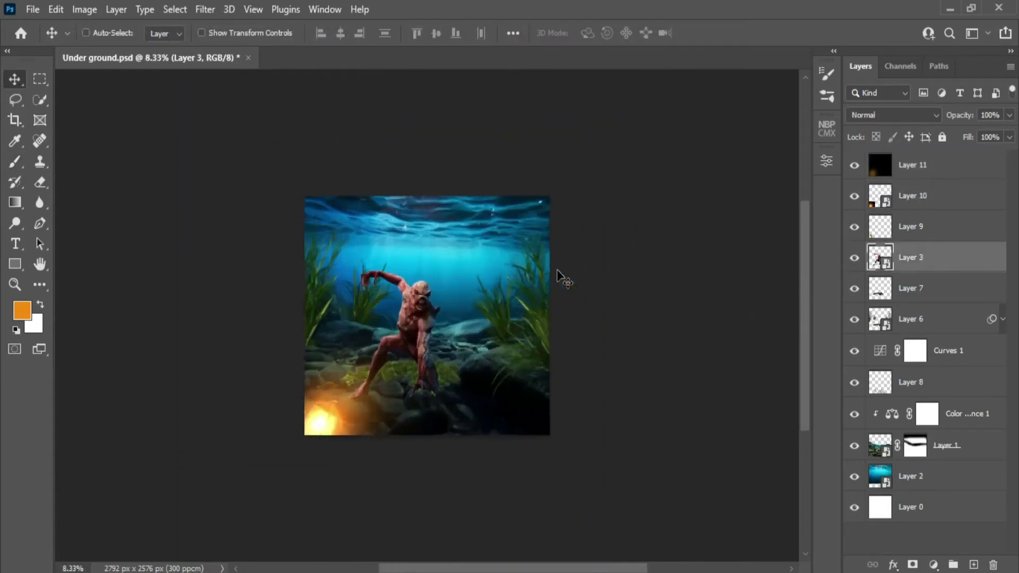
{"action": "key", "text": "ctrl+0"}
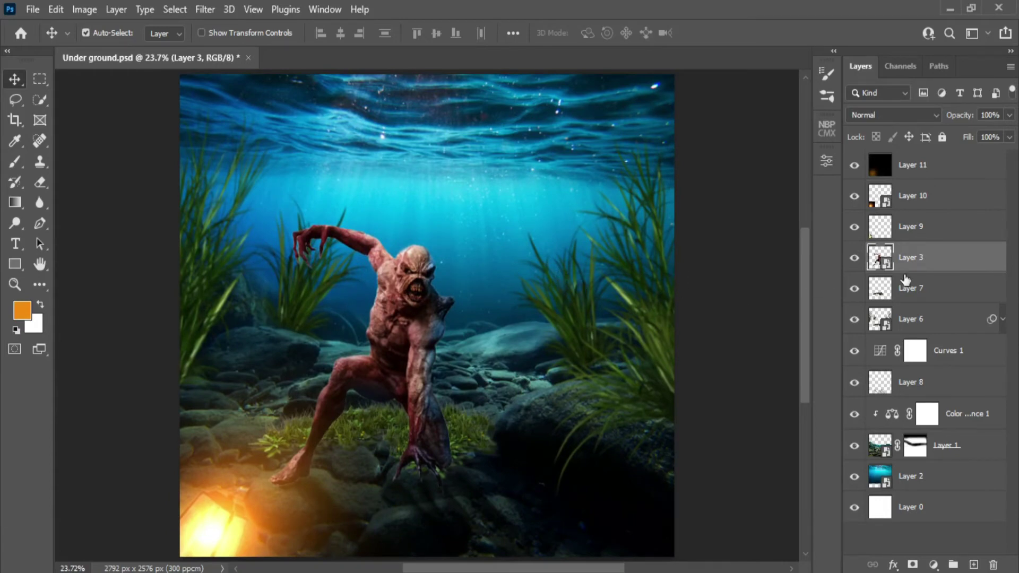
{"action": "left_click", "coordinate": [932, 564]}
{"action": "left_click", "coordinate": [949, 410]}
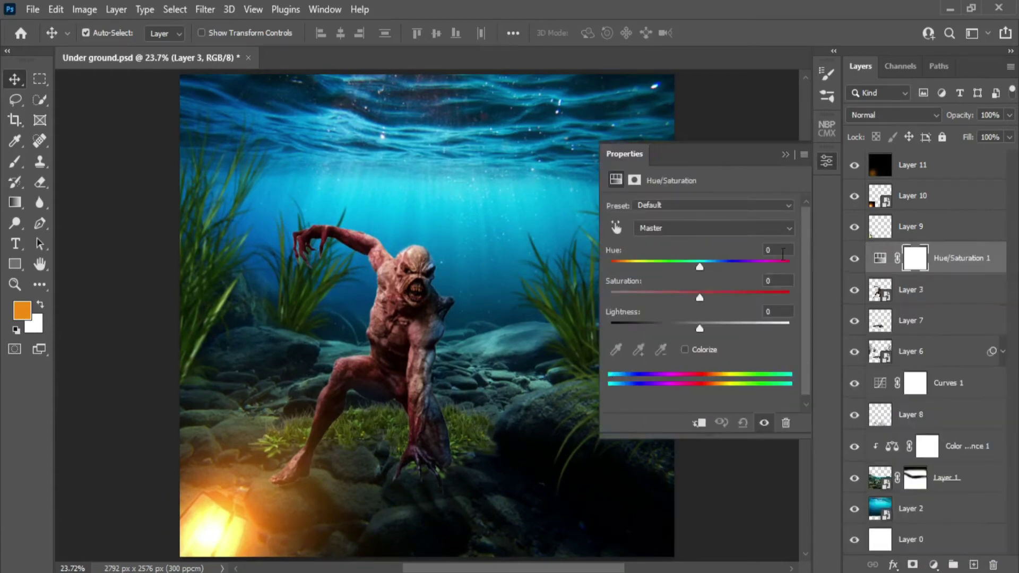
{"action": "left_click", "coordinate": [699, 422]}
{"action": "left_click", "coordinate": [684, 349]}
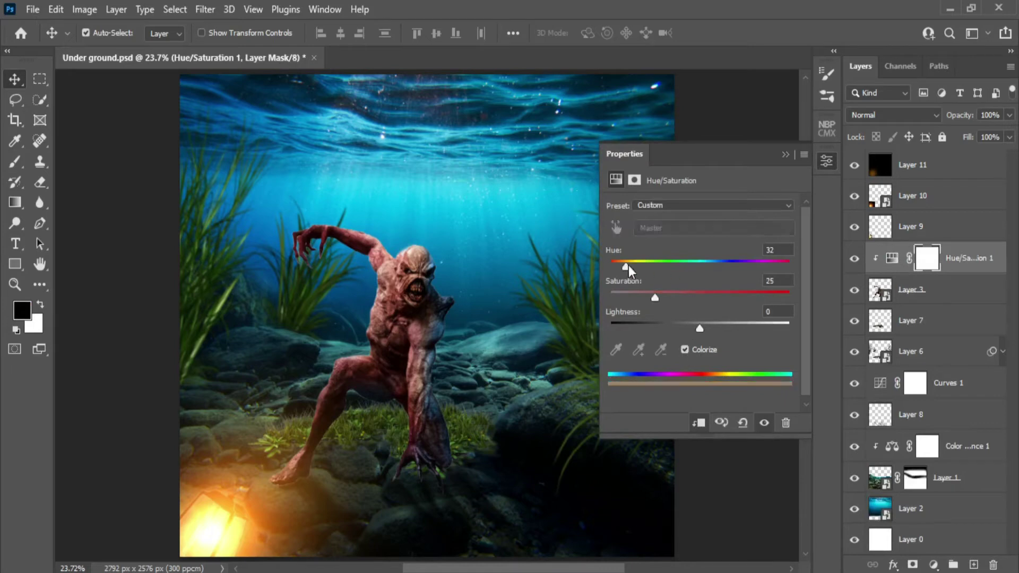
- Set the monster's colorize values to hue 33, saturation 59 and lightness +8, and invert the adjustment's mask to black
{"action": "mouse_move", "coordinate": [628, 265]}
{"action": "left_mouse_down"}
{"action": "mouse_move", "coordinate": [637, 266]}
{"action": "mouse_move", "coordinate": [619, 266]}
{"action": "left_mouse_up"}
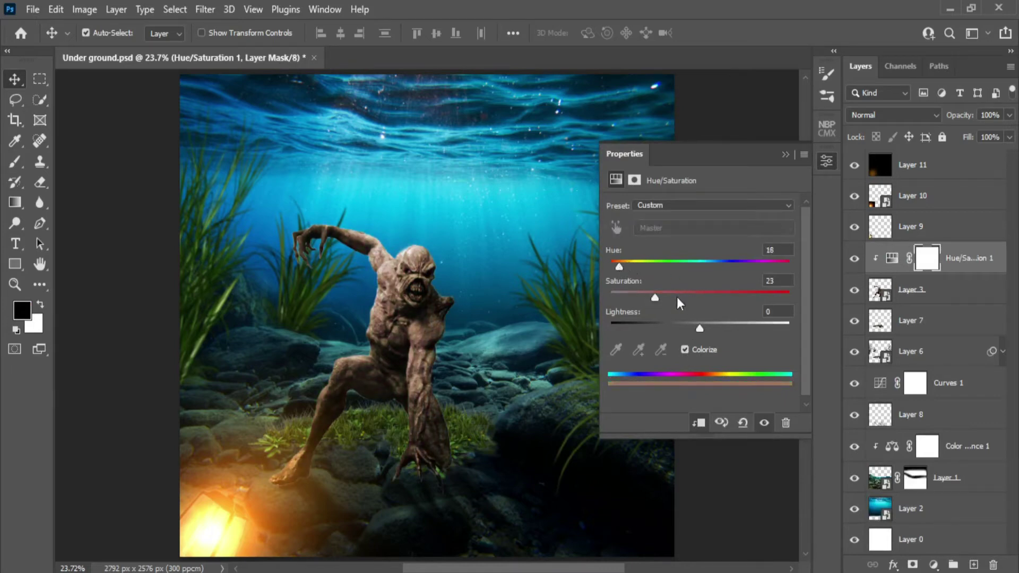
{"action": "left_click_drag", "start_coordinate": [677, 297], "coordinate": [710, 300]}
{"action": "left_click_drag", "start_coordinate": [632, 266], "coordinate": [627, 264]}
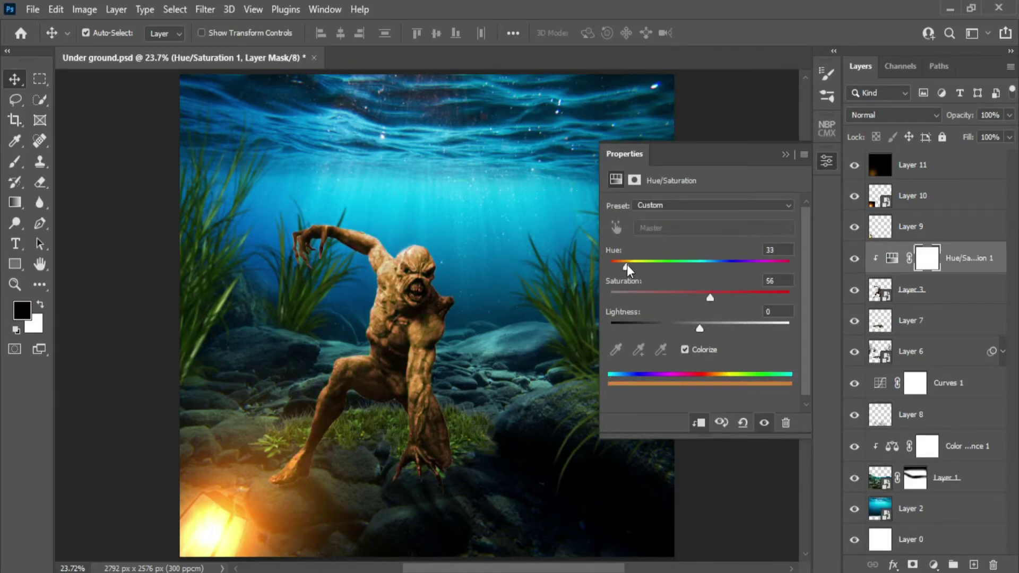
{"action": "left_click_drag", "start_coordinate": [710, 301], "coordinate": [708, 329]}
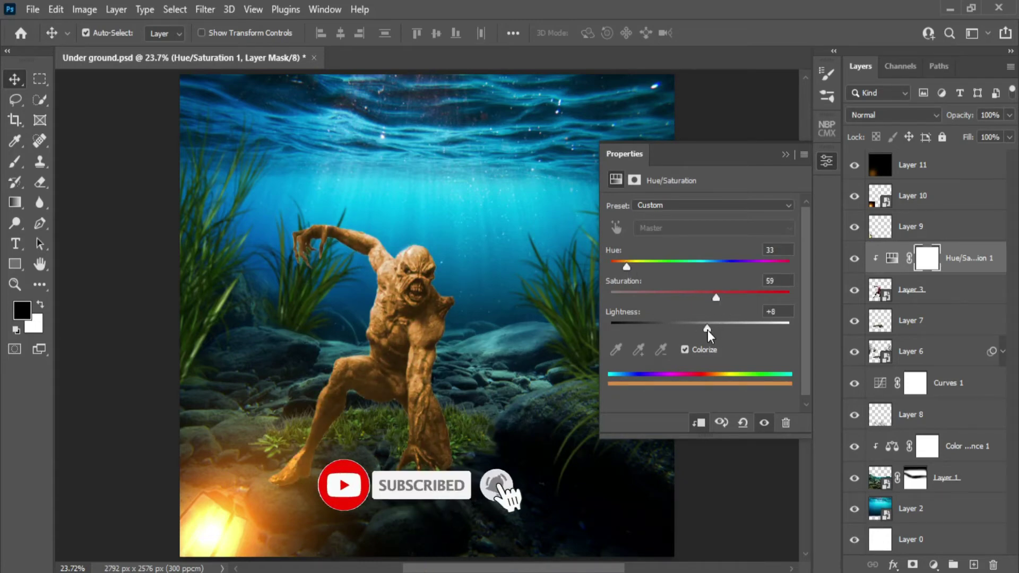
{"action": "left_click", "coordinate": [785, 154]}
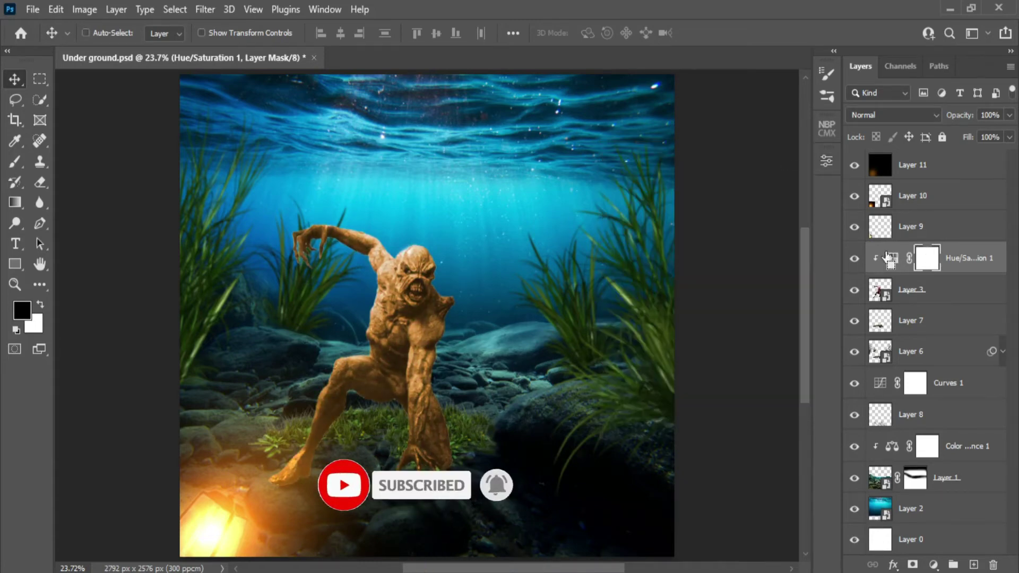
{"action": "key", "text": "ctrl+i"}
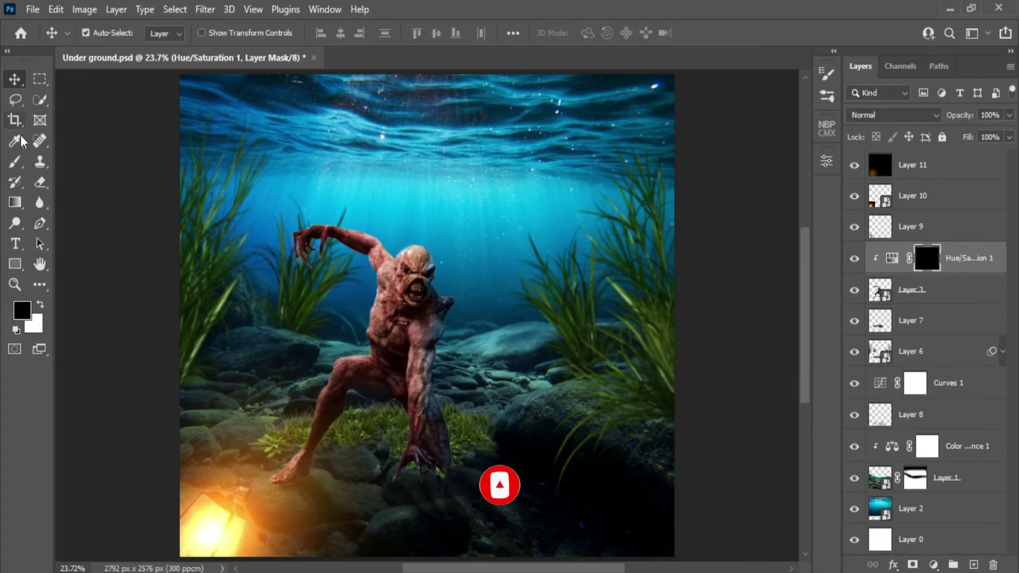
- Draw white-to-transparent linear gradients at 39% opacity on the orange Hue/Saturation 1 mask, from the lamp upward across the monster
{"action": "left_click", "coordinate": [15, 202]}
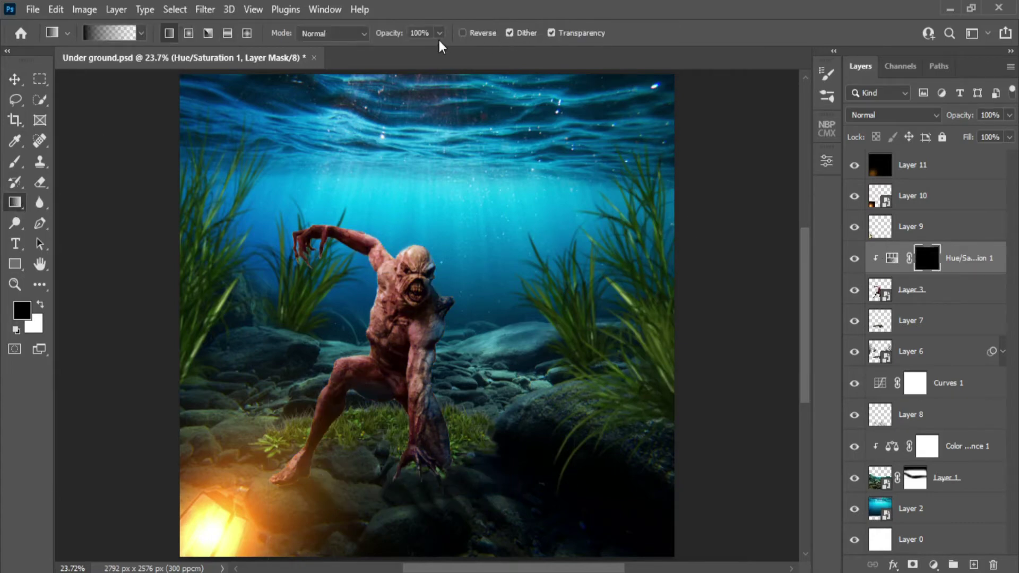
{"action": "left_click", "coordinate": [439, 33]}
{"action": "left_click_drag", "start_coordinate": [436, 52], "coordinate": [395, 53]}
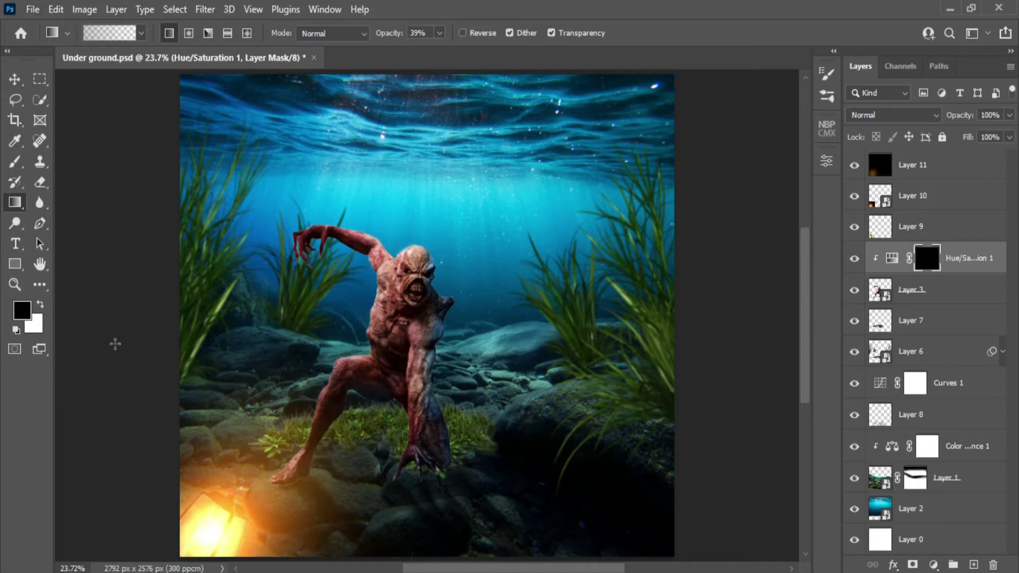
{"action": "left_click", "coordinate": [41, 305]}
{"action": "left_click_drag", "start_coordinate": [274, 494], "coordinate": [387, 366]}
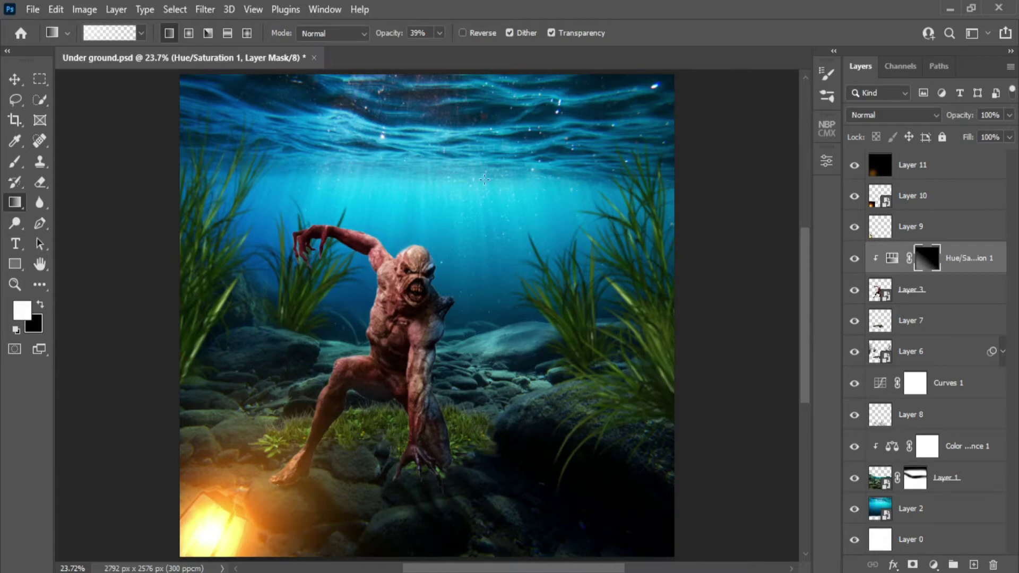
{"action": "left_click_drag", "start_coordinate": [223, 514], "coordinate": [618, 71]}
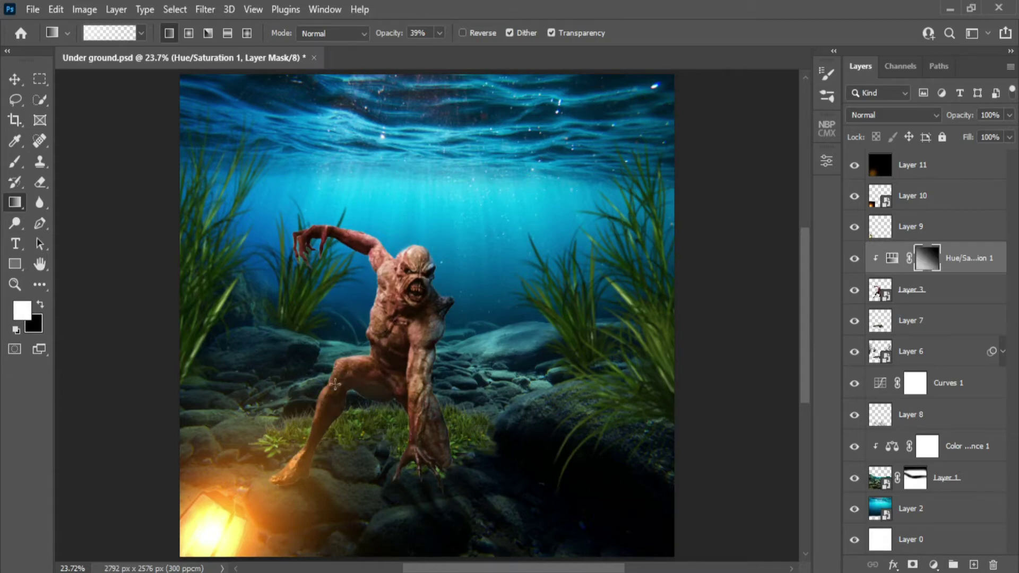
{"action": "left_click_drag", "start_coordinate": [288, 462], "coordinate": [346, 366]}
{"action": "left_click_drag", "start_coordinate": [276, 496], "coordinate": [363, 365]}
{"action": "left_click_drag", "start_coordinate": [260, 491], "coordinate": [350, 367]}
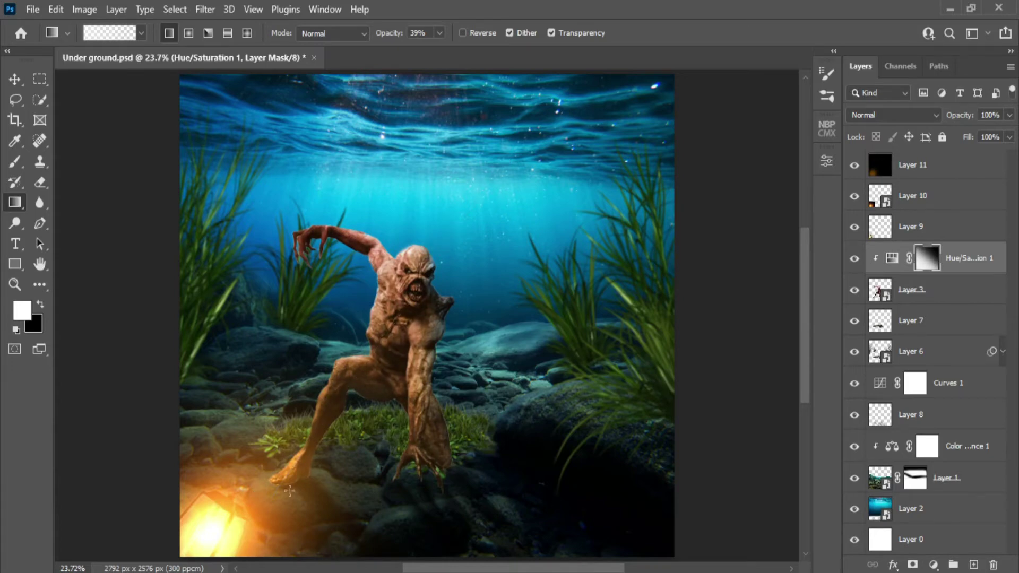
{"action": "left_click_drag", "start_coordinate": [290, 490], "coordinate": [408, 326]}
{"action": "right_click", "coordinate": [488, 286]}
{"action": "left_click", "coordinate": [852, 1]}
- Add a second Hue/Saturation adjustment clipped to the monster, with Colorize turned on
{"action": "left_click", "coordinate": [933, 565]}
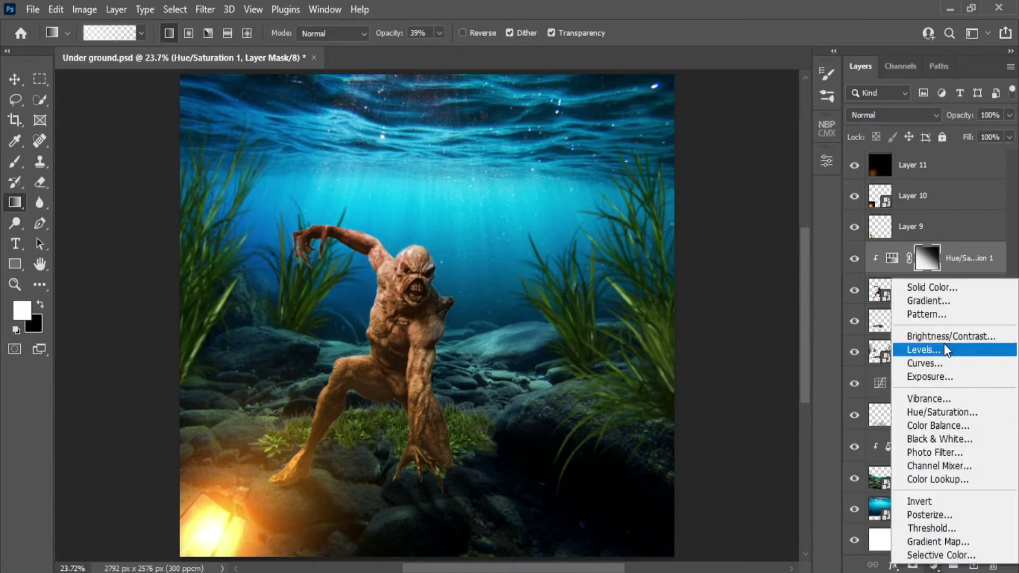
{"action": "left_click", "coordinate": [943, 411]}
{"action": "left_click", "coordinate": [698, 423]}
{"action": "left_click", "coordinate": [684, 350]}
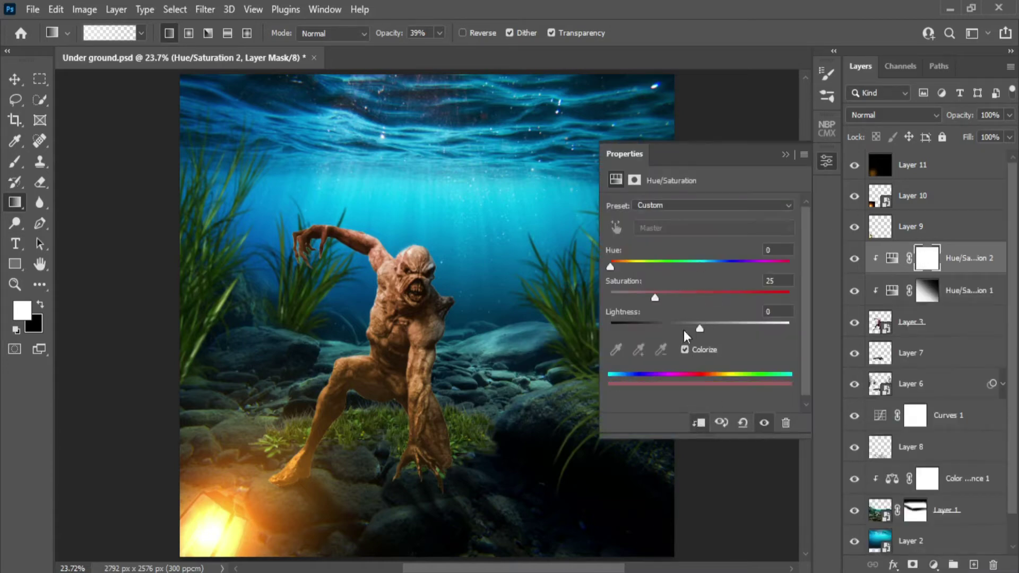
- Set the second adjustment's colorize values to hue 221, saturation 67 and lightness +11, and invert its mask to black
{"action": "left_click_drag", "start_coordinate": [656, 297], "coordinate": [723, 292]}
{"action": "left_click_drag", "start_coordinate": [611, 265], "coordinate": [722, 256]}
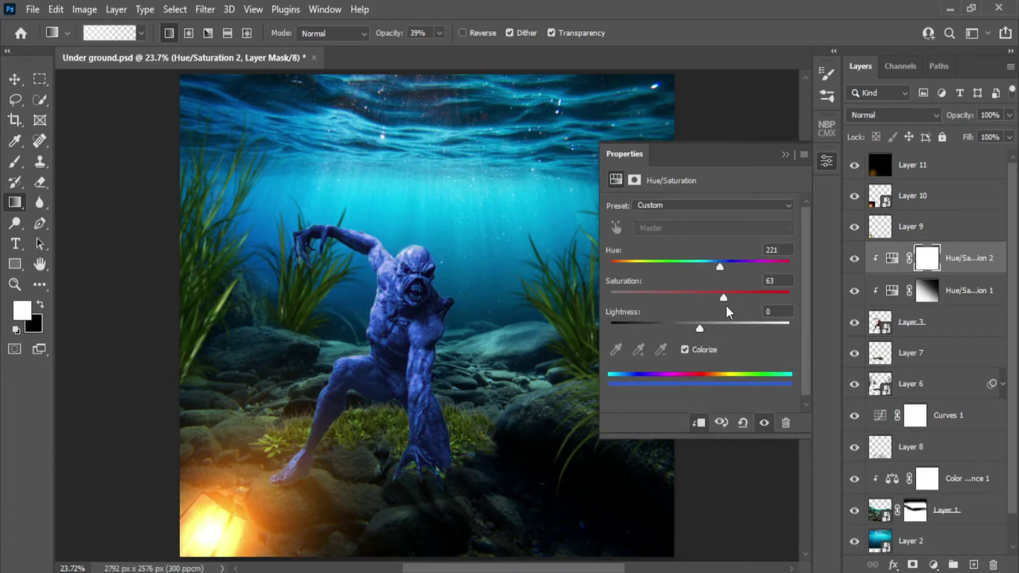
{"action": "left_click_drag", "start_coordinate": [700, 328], "coordinate": [709, 328]}
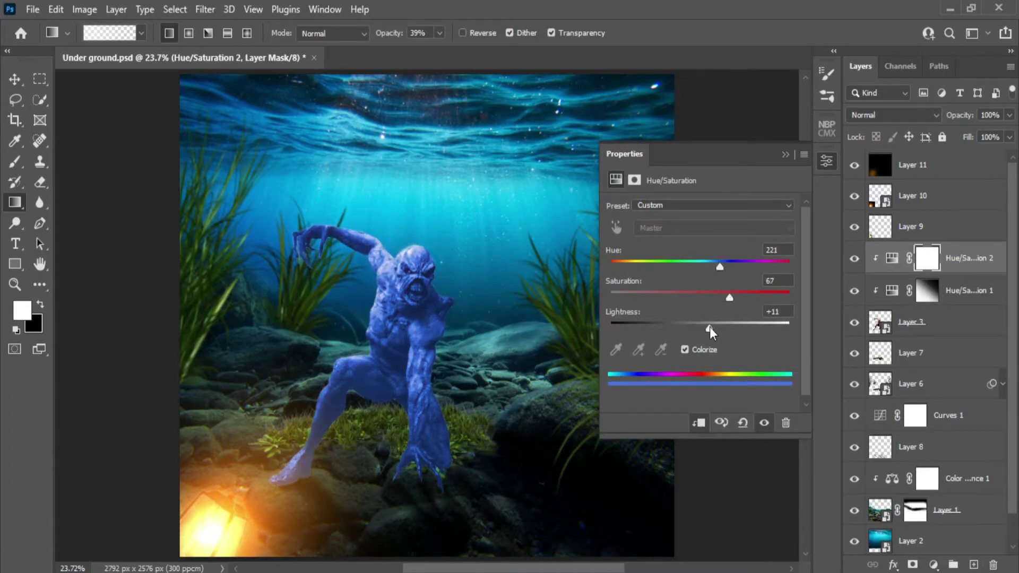
{"action": "left_click", "coordinate": [785, 154]}
{"action": "key", "text": "ctrl+i"}
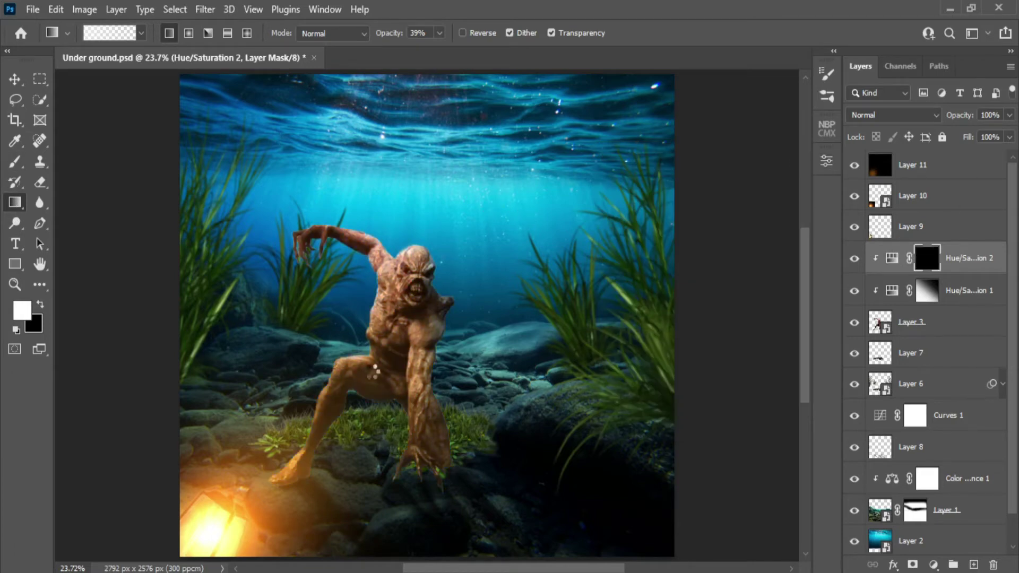
- Reveal the blue tint on the monster's upper body with white mask gradients, then raise its saturation to 80 and increase its lightness
{"action": "left_click_drag", "start_coordinate": [374, 371], "coordinate": [440, 217]}
{"action": "left_click_drag", "start_coordinate": [407, 330], "coordinate": [471, 195]}
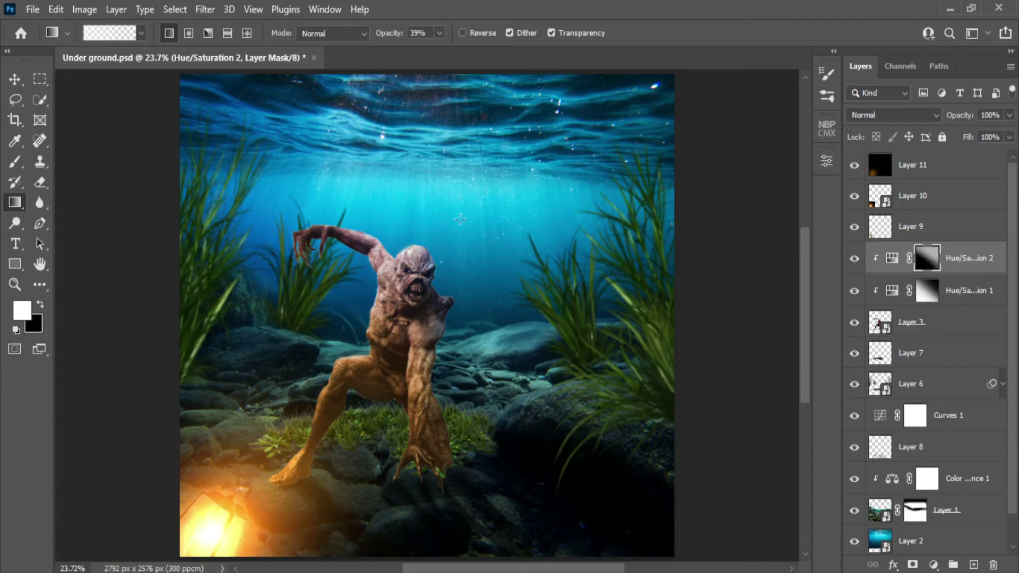
{"action": "double_click", "coordinate": [893, 259]}
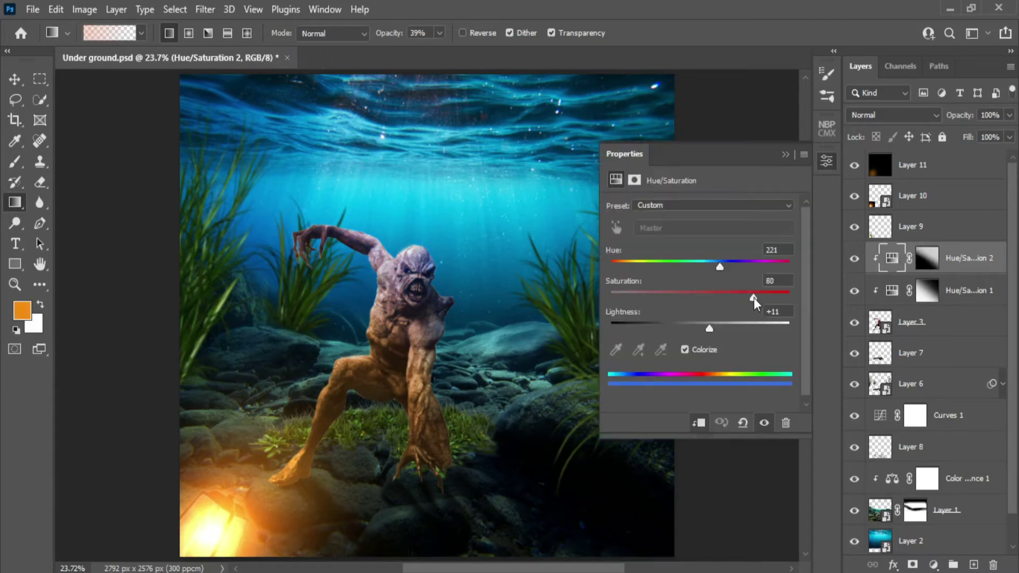
{"action": "mouse_move", "coordinate": [709, 329]}
{"action": "left_mouse_down"}
{"action": "mouse_move", "coordinate": [730, 328]}
{"action": "mouse_move", "coordinate": [715, 329]}
{"action": "left_mouse_up"}
{"action": "left_click", "coordinate": [785, 154]}
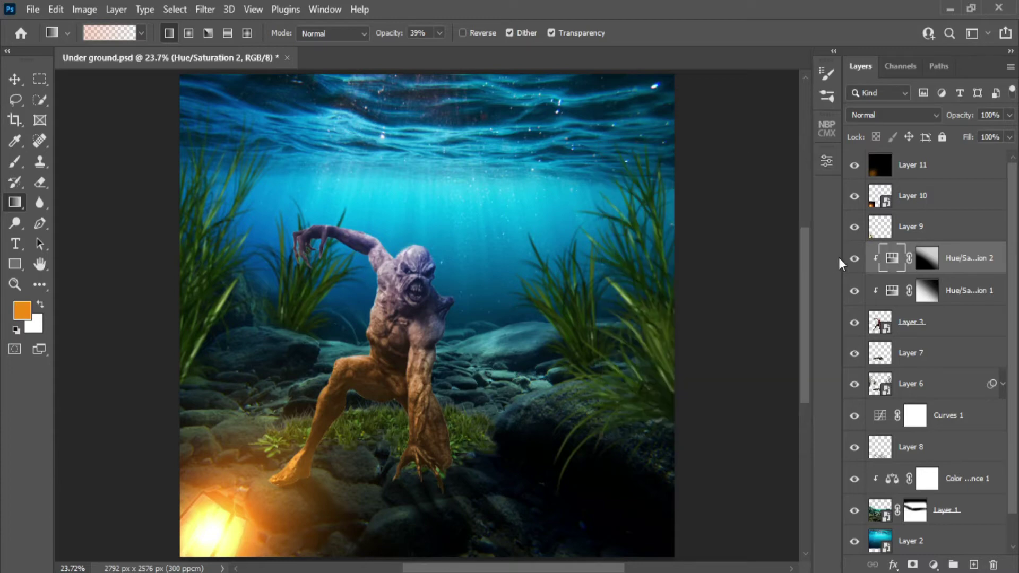
- Strengthen the Hue/Saturation 2 mask gradient over the upper body, set the adjustment's opacity to 69%, and compare with it hidden
{"action": "left_click", "coordinate": [927, 259]}
{"action": "key", "text": "d"}
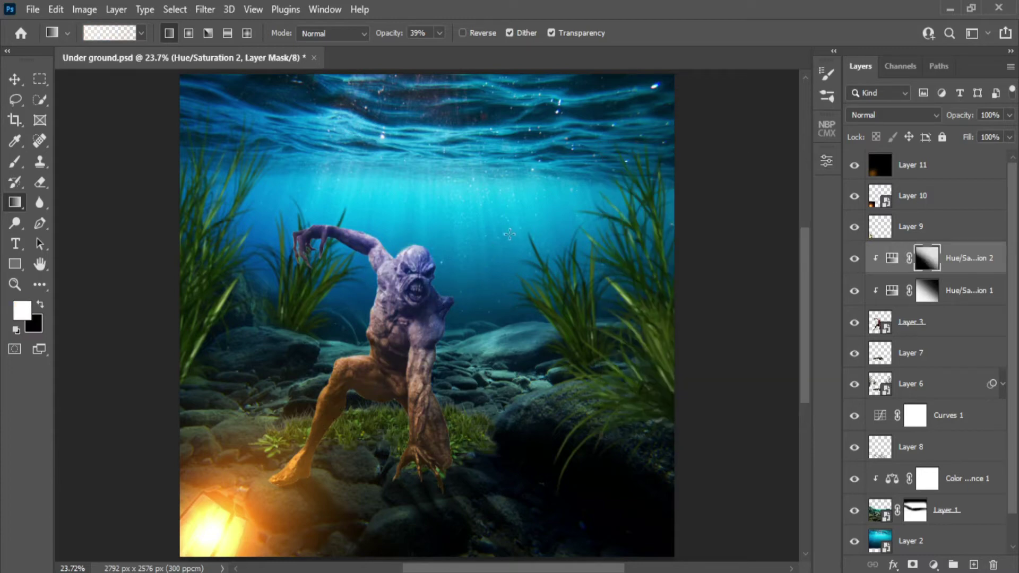
{"action": "left_click_drag", "start_coordinate": [962, 116], "coordinate": [958, 165]}
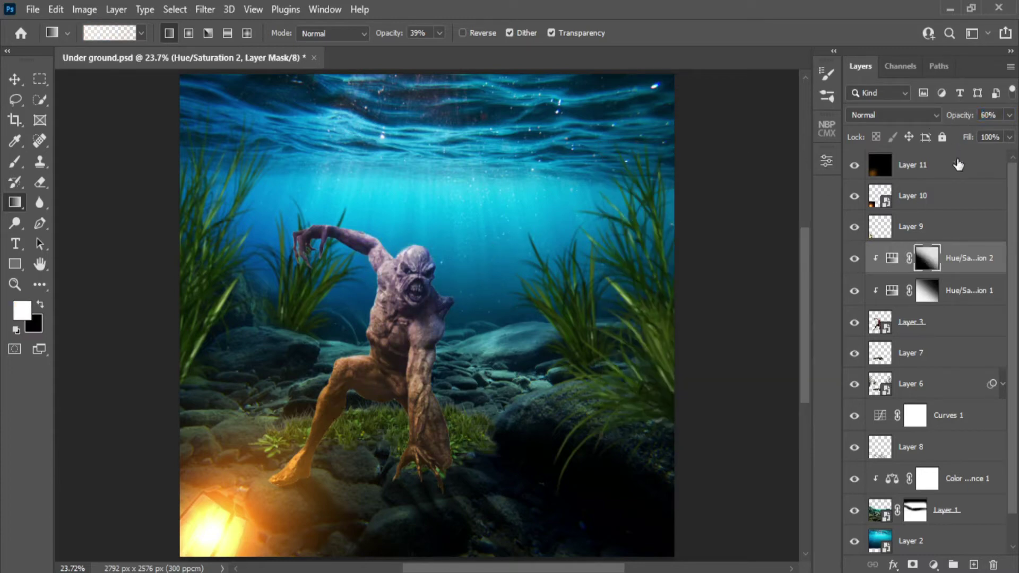
{"action": "left_click_drag", "start_coordinate": [954, 121], "coordinate": [958, 120]}
{"action": "left_click", "coordinate": [854, 259]}
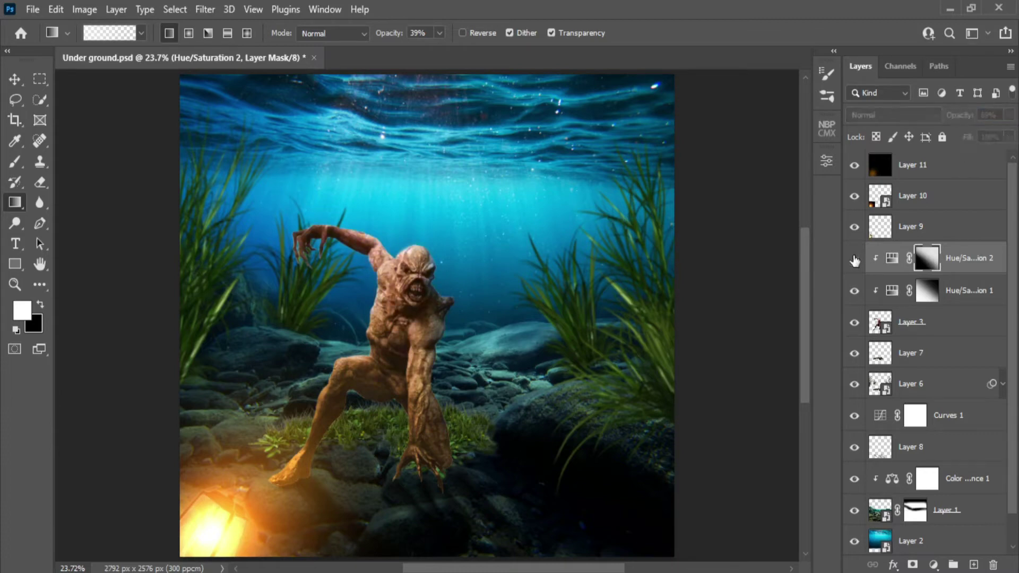
{"action": "left_click", "coordinate": [855, 258]}
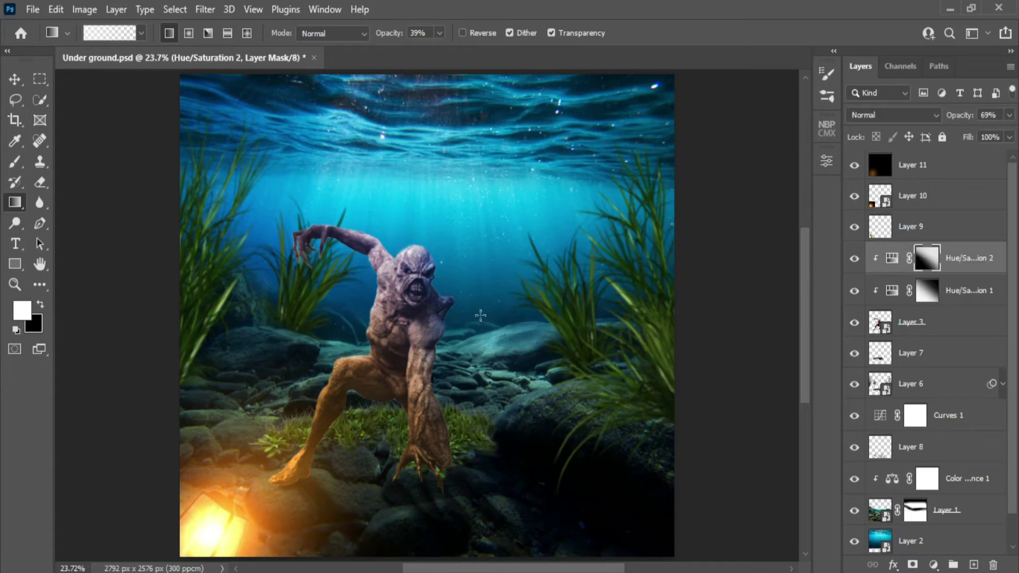
- Add an Exposure adjustment clipped to the monster, raise its exposure strongly, and invert its mask to black
{"action": "left_click", "coordinate": [14, 80]}
{"action": "scroll", "coordinate": [313, 281], "scroll_direction": "down", "scroll_amount": 5}
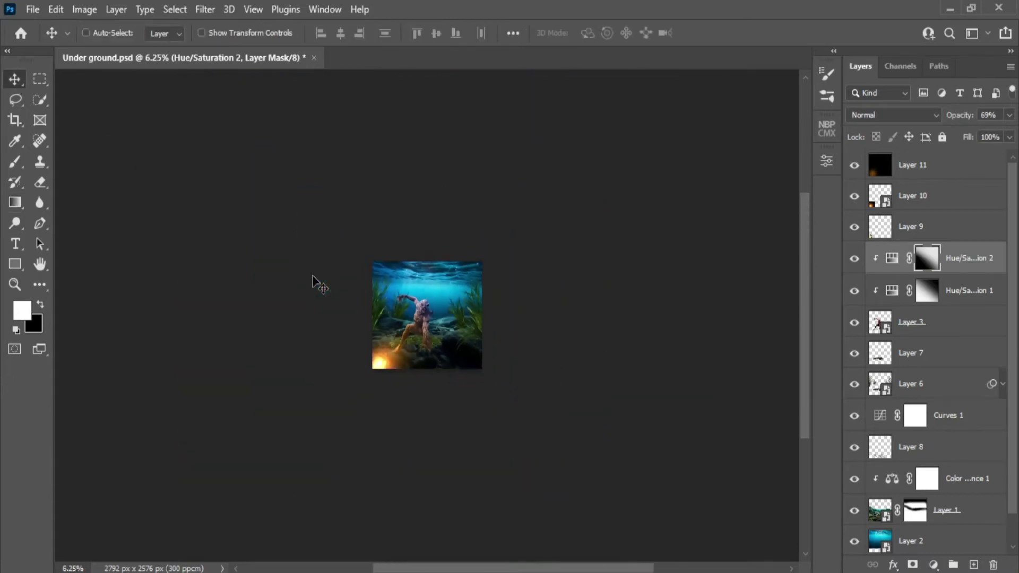
{"action": "scroll", "coordinate": [313, 280], "scroll_direction": "up", "scroll_amount": 3}
{"action": "scroll", "coordinate": [312, 275], "scroll_direction": "up", "scroll_amount": 2}
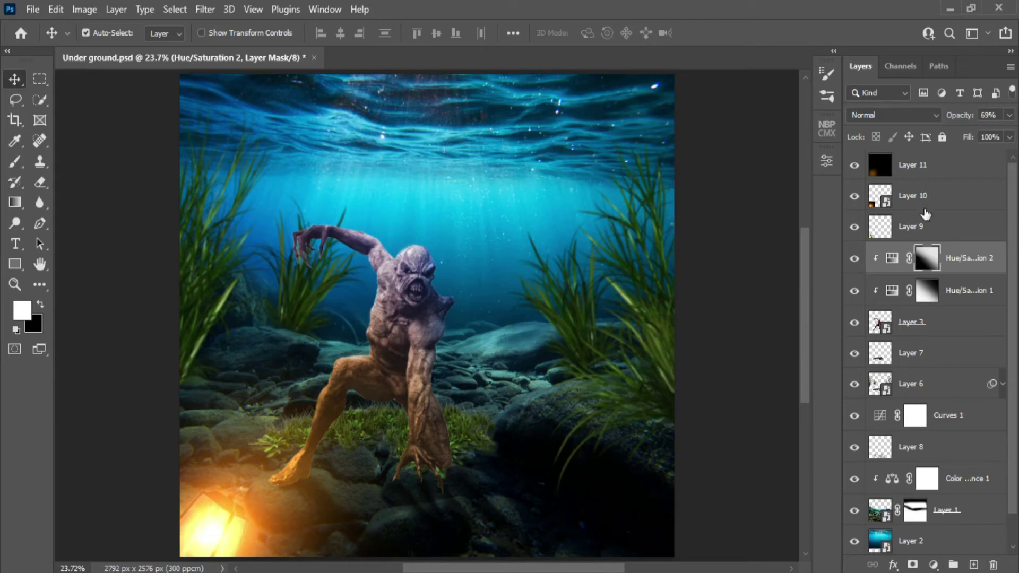
{"action": "left_click", "coordinate": [933, 564]}
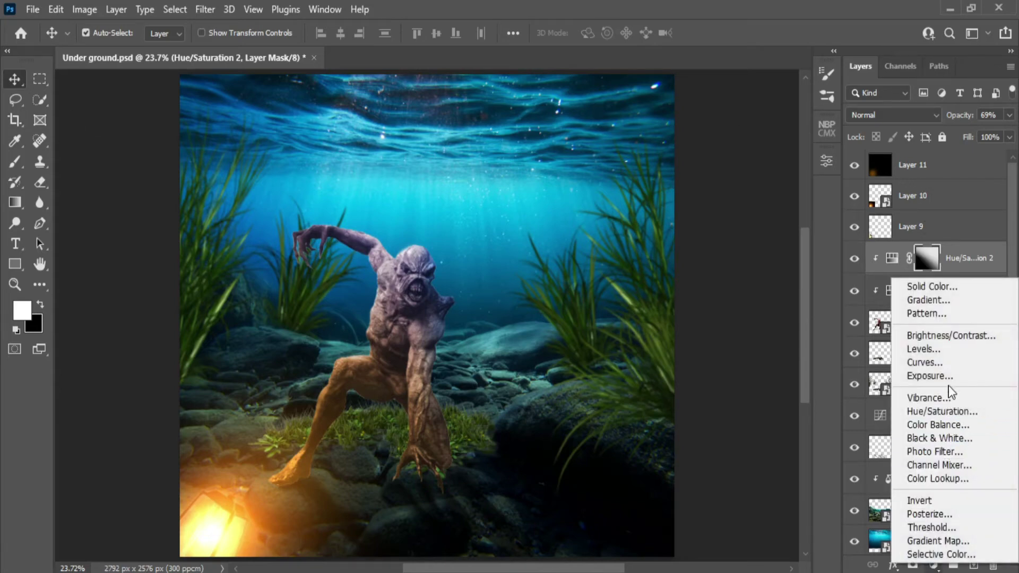
{"action": "left_click", "coordinate": [918, 438]}
{"action": "left_click_drag", "start_coordinate": [699, 245], "coordinate": [747, 246]}
{"action": "left_click", "coordinate": [786, 154]}
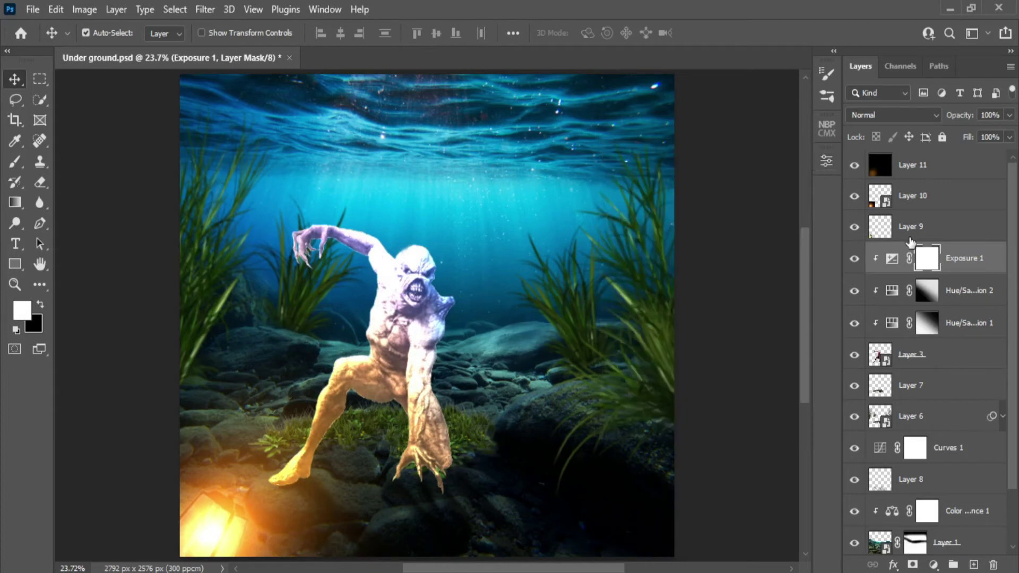
{"action": "key", "text": "ctrl+i"}
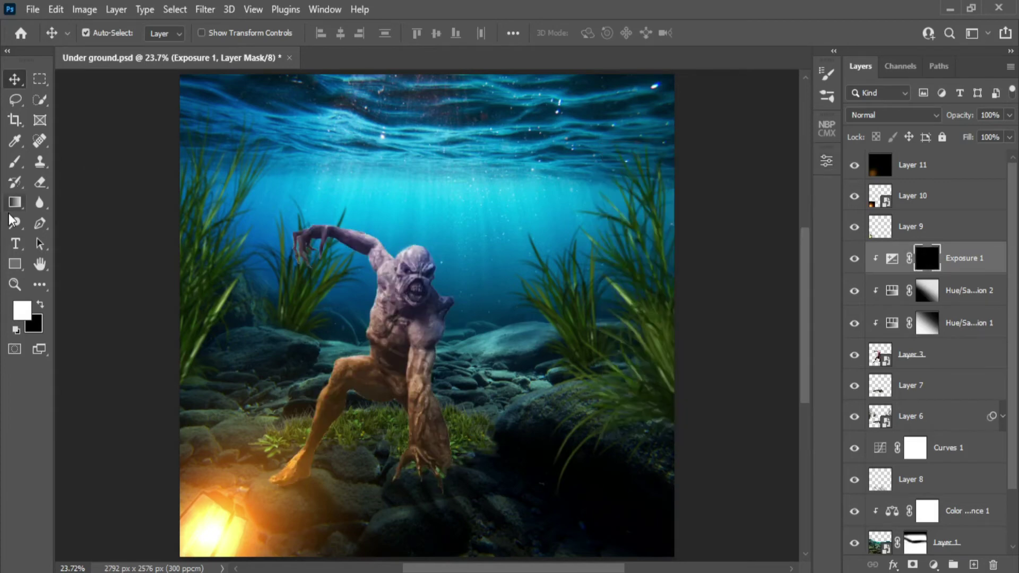
- Paint white on the Exposure mask along the monster's torso edge and raised thigh, using a 52 px brush at 29% flow
{"action": "left_click", "coordinate": [15, 161]}
{"action": "left_click_drag", "start_coordinate": [409, 331], "coordinate": [386, 333]}
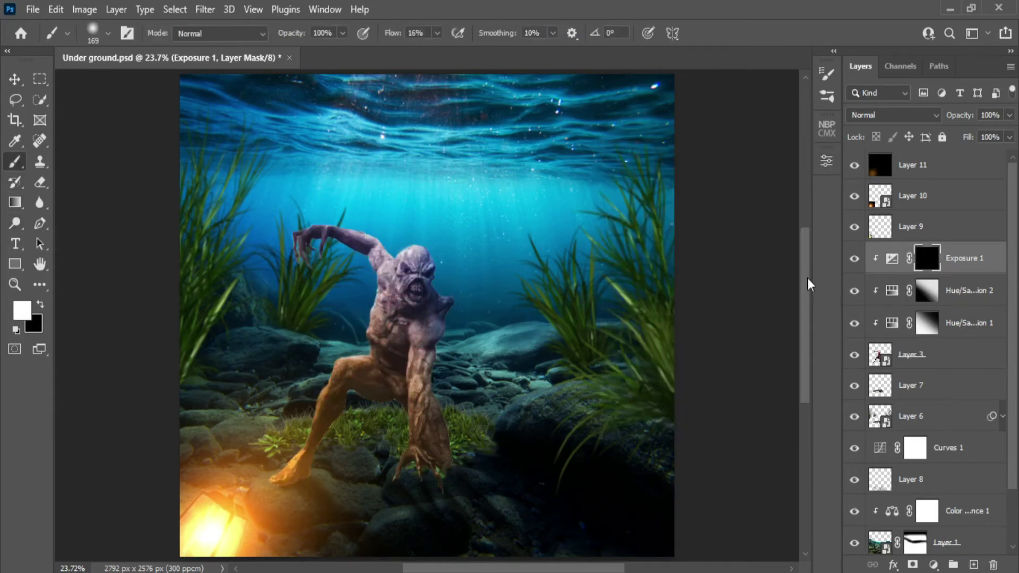
{"action": "left_click_drag", "start_coordinate": [392, 35], "coordinate": [390, 37]}
{"action": "scroll", "coordinate": [422, 405], "scroll_direction": "up", "scroll_amount": 3}
{"action": "left_click_drag", "start_coordinate": [393, 323], "coordinate": [394, 244]}
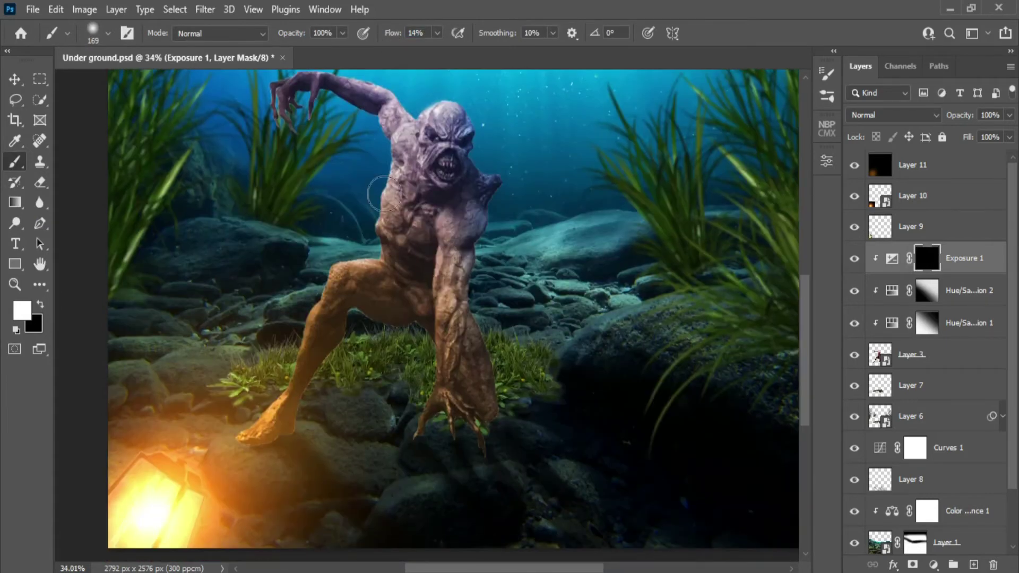
{"action": "left_click_drag", "start_coordinate": [340, 191], "coordinate": [299, 229]}
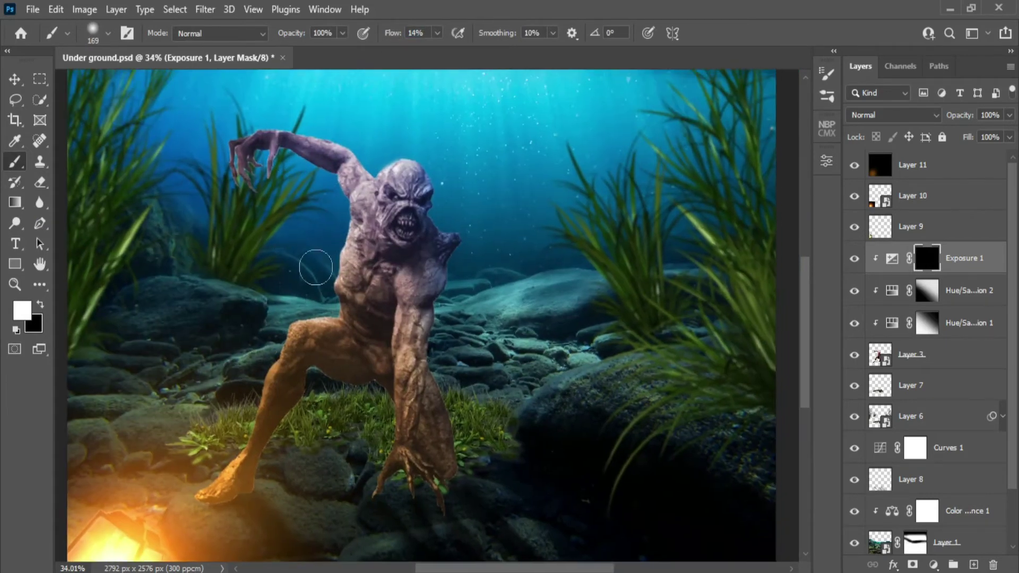
{"action": "left_click_drag", "start_coordinate": [386, 33], "coordinate": [399, 35]}
{"action": "mouse_move", "coordinate": [340, 276]}
{"action": "left_mouse_down"}
{"action": "mouse_move", "coordinate": [298, 252]}
{"action": "mouse_move", "coordinate": [387, 301]}
{"action": "mouse_move", "coordinate": [377, 298]}
{"action": "left_mouse_up"}
{"action": "left_click_drag", "start_coordinate": [376, 297], "coordinate": [438, 252]}
{"action": "mouse_move", "coordinate": [412, 184]}
{"action": "left_mouse_down"}
{"action": "mouse_move", "coordinate": [413, 281]}
{"action": "mouse_move", "coordinate": [421, 265]}
{"action": "mouse_move", "coordinate": [403, 303]}
{"action": "mouse_move", "coordinate": [322, 312]}
{"action": "left_mouse_up"}
{"action": "left_click_drag", "start_coordinate": [389, 231], "coordinate": [445, 142]}
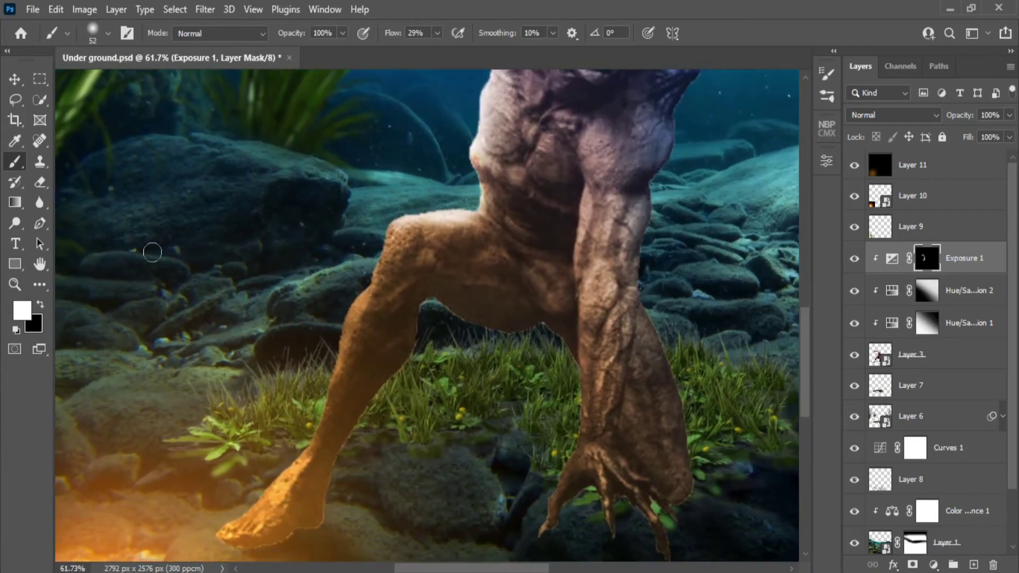
- Paint rim light on the Exposure mask along the monster's knee, shin and foot facing the lamp
{"action": "mouse_move", "coordinate": [413, 266]}
{"action": "left_mouse_down"}
{"action": "mouse_move", "coordinate": [456, 220]}
{"action": "mouse_move", "coordinate": [422, 241]}
{"action": "mouse_move", "coordinate": [401, 222]}
{"action": "mouse_move", "coordinate": [378, 304]}
{"action": "left_mouse_up"}
{"action": "mouse_move", "coordinate": [415, 219]}
{"action": "left_mouse_down"}
{"action": "mouse_move", "coordinate": [372, 319]}
{"action": "mouse_move", "coordinate": [395, 214]}
{"action": "mouse_move", "coordinate": [393, 323]}
{"action": "left_mouse_up"}
{"action": "mouse_move", "coordinate": [405, 277]}
{"action": "left_mouse_down"}
{"action": "mouse_move", "coordinate": [423, 226]}
{"action": "mouse_move", "coordinate": [428, 249]}
{"action": "mouse_move", "coordinate": [324, 390]}
{"action": "mouse_move", "coordinate": [387, 404]}
{"action": "left_mouse_up"}
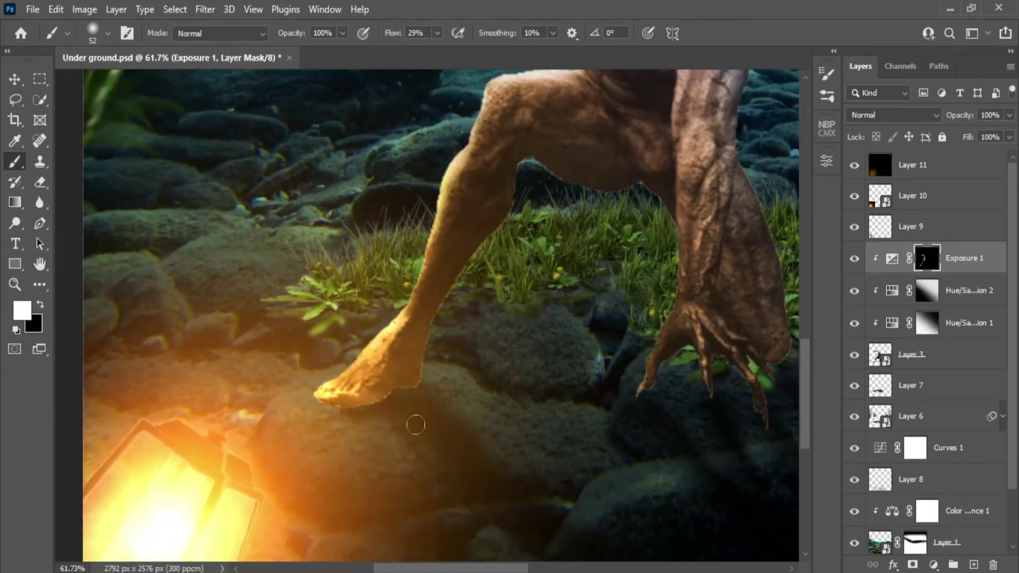
{"action": "left_click_drag", "start_coordinate": [442, 265], "coordinate": [413, 282]}
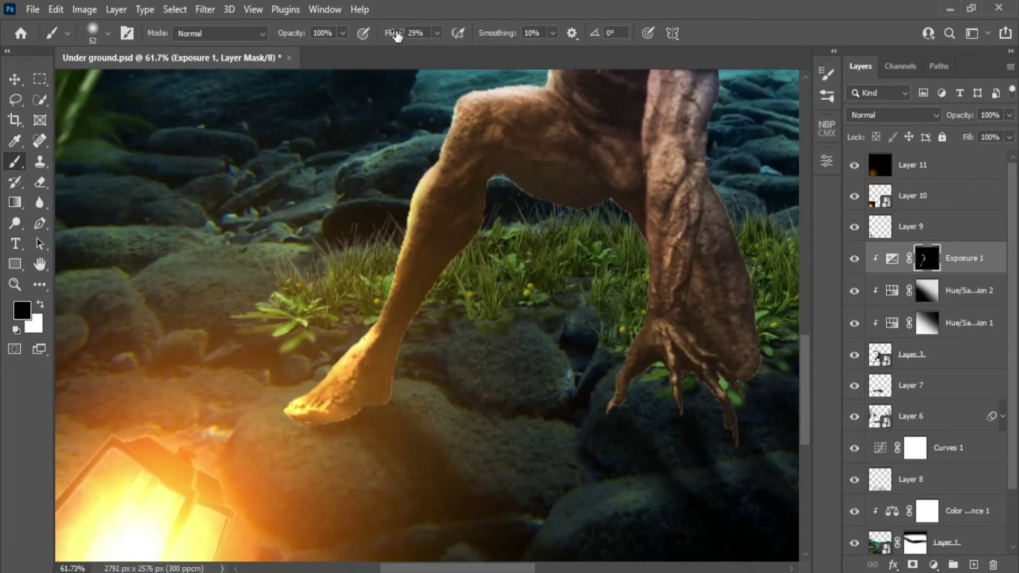
- Paint white on the Exposure mask along the top of the monster's head and the stump shoulder at 30% flow
{"action": "left_click_drag", "start_coordinate": [397, 35], "coordinate": [389, 35]}
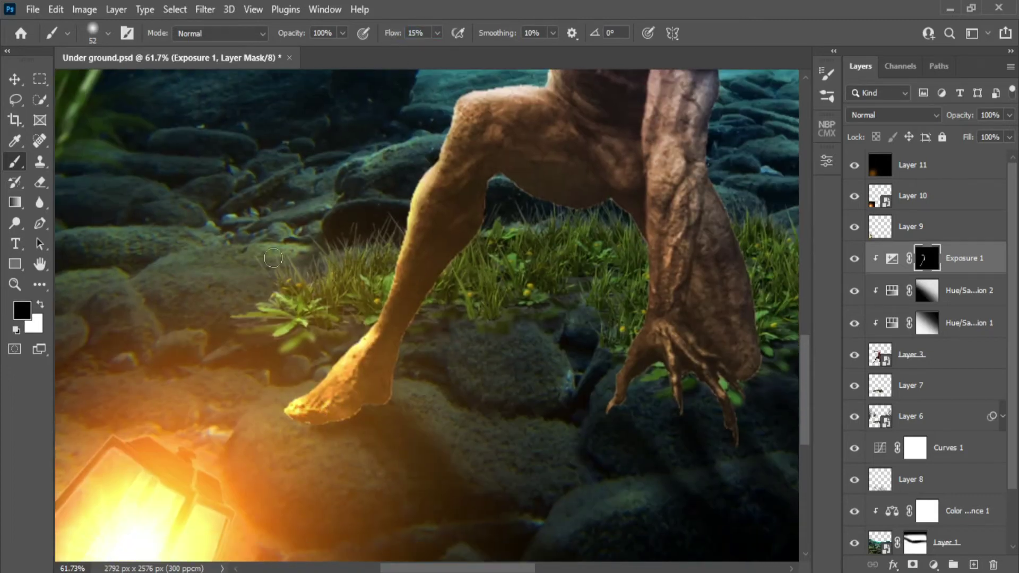
{"action": "key", "text": "ctrl+minus"}
{"action": "key", "text": "ctrl+minus"}
{"action": "key", "text": "ctrl+0"}
{"action": "mouse_move", "coordinate": [411, 304]}
{"action": "left_mouse_down"}
{"action": "mouse_move", "coordinate": [456, 303]}
{"action": "mouse_move", "coordinate": [420, 297]}
{"action": "left_mouse_up"}
{"action": "left_click_drag", "start_coordinate": [346, 272], "coordinate": [374, 257]}
{"action": "left_click_drag", "start_coordinate": [397, 33], "coordinate": [404, 33]}
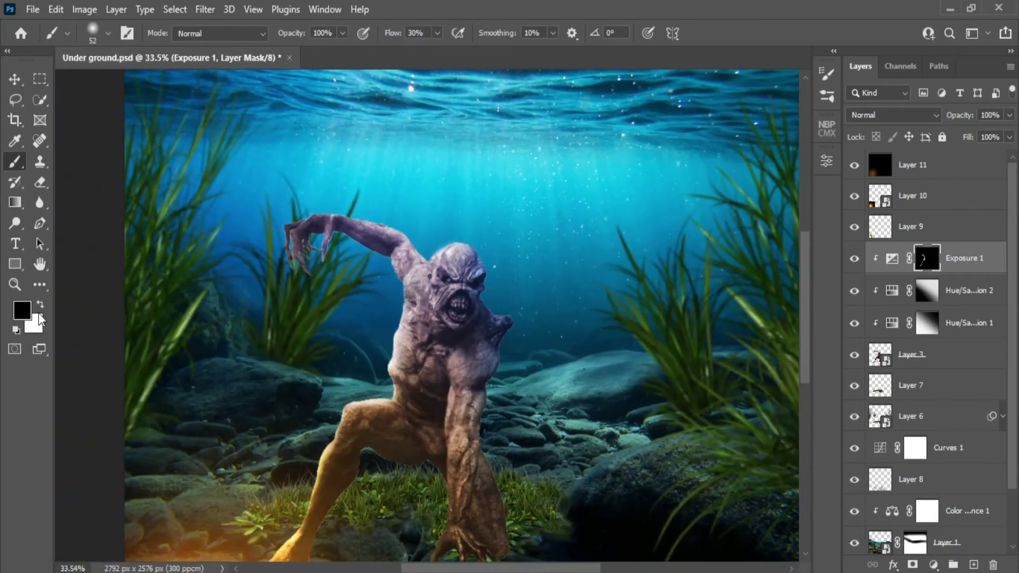
{"action": "left_click_drag", "start_coordinate": [400, 259], "coordinate": [444, 277]}
{"action": "mouse_move", "coordinate": [387, 292]}
{"action": "left_mouse_down"}
{"action": "mouse_move", "coordinate": [402, 353]}
{"action": "mouse_move", "coordinate": [380, 271]}
{"action": "mouse_move", "coordinate": [310, 230]}
{"action": "left_mouse_up"}
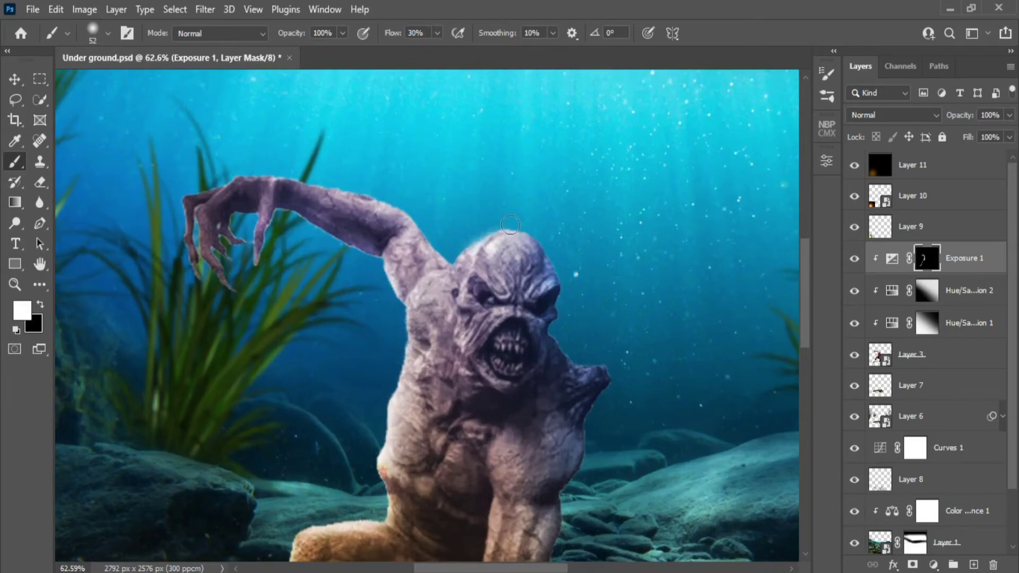
{"action": "mouse_move", "coordinate": [485, 230]}
{"action": "left_mouse_down"}
{"action": "mouse_move", "coordinate": [537, 245]}
{"action": "mouse_move", "coordinate": [568, 294]}
{"action": "mouse_move", "coordinate": [562, 326]}
{"action": "mouse_move", "coordinate": [611, 370]}
{"action": "mouse_move", "coordinate": [555, 233]}
{"action": "left_mouse_up"}
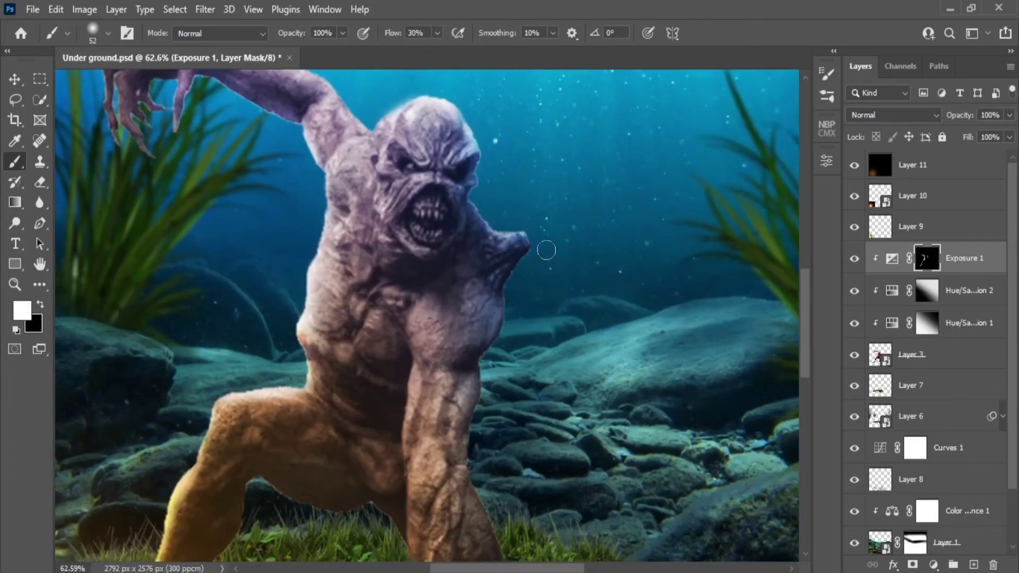
{"action": "left_click_drag", "start_coordinate": [511, 297], "coordinate": [508, 330]}
- Reduce the brush flow to 15% and brighten the outer shoulder and planted arm on the Exposure mask
{"action": "left_click_drag", "start_coordinate": [397, 35], "coordinate": [383, 35]}
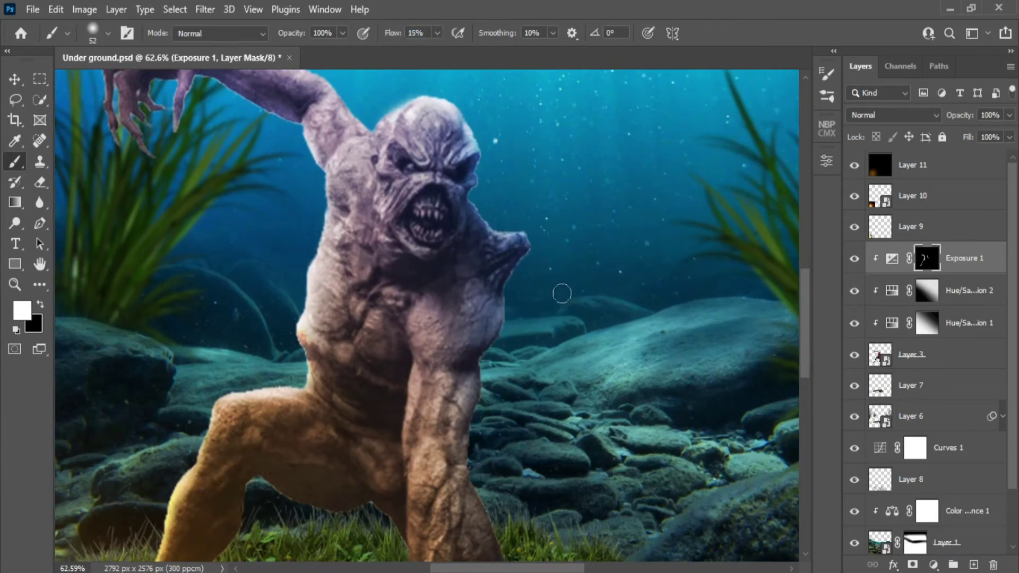
{"action": "mouse_move", "coordinate": [562, 293]}
{"action": "left_mouse_down"}
{"action": "mouse_move", "coordinate": [570, 232]}
{"action": "mouse_move", "coordinate": [506, 273]}
{"action": "left_mouse_up"}
{"action": "left_click_drag", "start_coordinate": [483, 390], "coordinate": [491, 276]}
{"action": "mouse_move", "coordinate": [521, 353]}
{"action": "left_mouse_down"}
{"action": "mouse_move", "coordinate": [523, 237]}
{"action": "mouse_move", "coordinate": [495, 343]}
{"action": "left_mouse_up"}
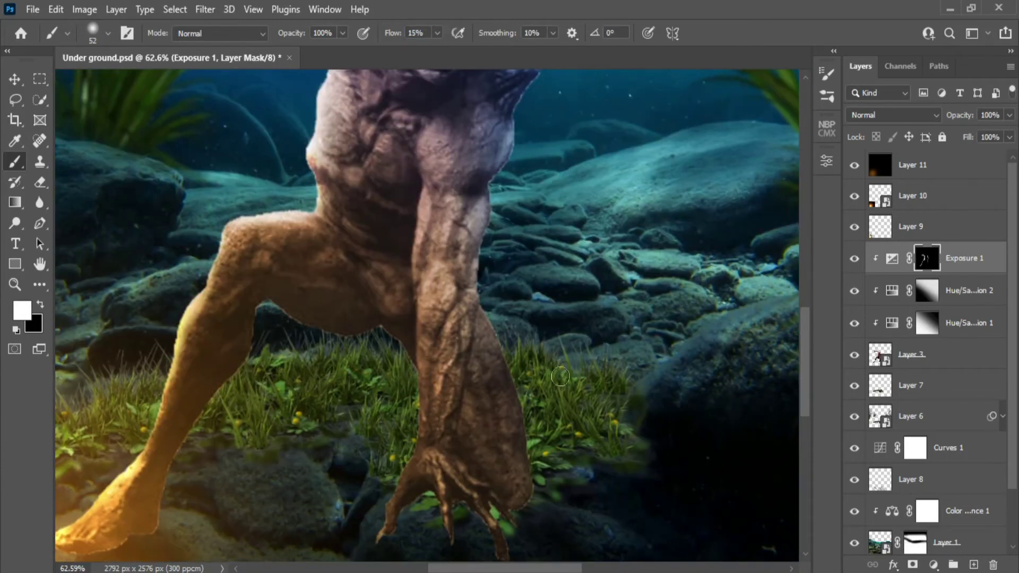
{"action": "mouse_move", "coordinate": [479, 308]}
{"action": "left_mouse_down"}
{"action": "mouse_move", "coordinate": [521, 421]}
{"action": "mouse_move", "coordinate": [505, 392]}
{"action": "mouse_move", "coordinate": [500, 266]}
{"action": "left_mouse_up"}
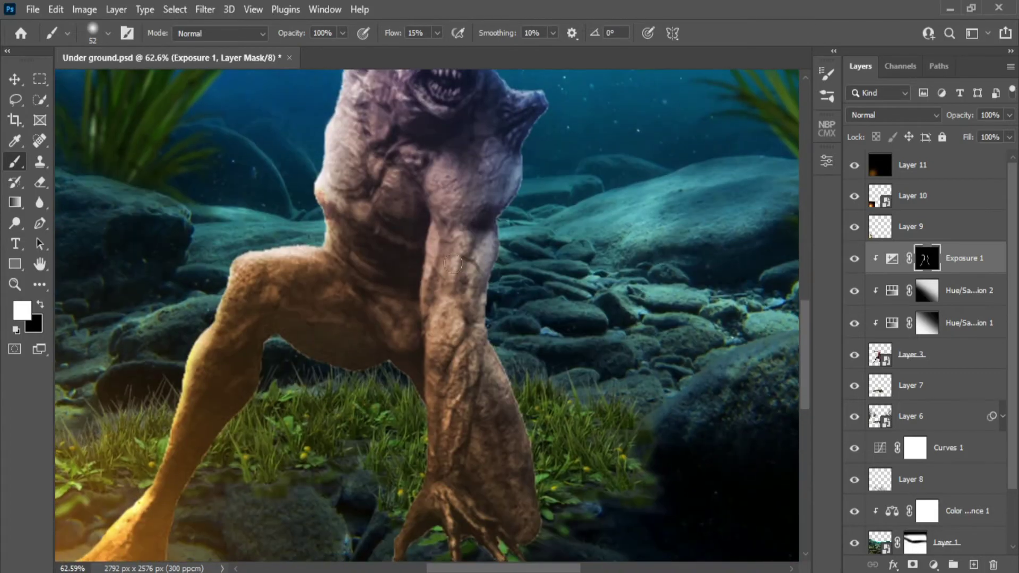
- Paint white on the Exposure mask over the monster's abdomen and down the planted forearm at 15% flow
{"action": "mouse_move", "coordinate": [424, 381]}
{"action": "left_mouse_down"}
{"action": "mouse_move", "coordinate": [427, 463]}
{"action": "mouse_move", "coordinate": [406, 507]}
{"action": "mouse_move", "coordinate": [498, 264]}
{"action": "mouse_move", "coordinate": [460, 379]}
{"action": "left_mouse_up"}
{"action": "left_click_drag", "start_coordinate": [449, 144], "coordinate": [415, 384]}
{"action": "mouse_move", "coordinate": [476, 244]}
{"action": "left_mouse_down"}
{"action": "mouse_move", "coordinate": [478, 385]}
{"action": "mouse_move", "coordinate": [465, 462]}
{"action": "left_mouse_up"}
{"action": "left_click_drag", "start_coordinate": [463, 413], "coordinate": [498, 290]}
{"action": "mouse_move", "coordinate": [503, 252]}
{"action": "left_mouse_down"}
{"action": "mouse_move", "coordinate": [499, 384]}
{"action": "mouse_move", "coordinate": [476, 463]}
{"action": "left_mouse_up"}
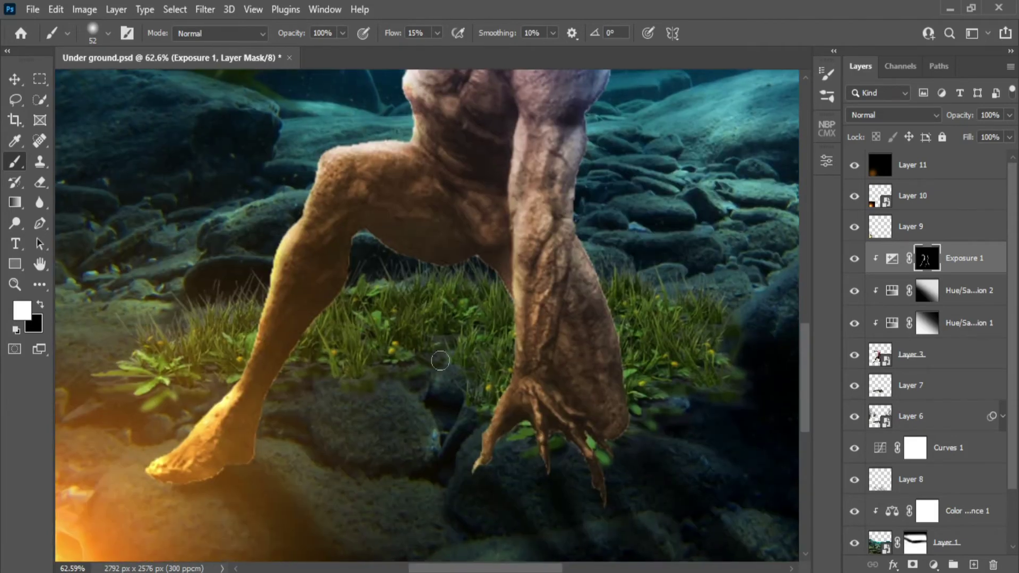
- Reduce the brush flow to 3%, undo the trial stroke and softly brighten the monster's chest and torso on the Exposure mask
{"action": "left_click_drag", "start_coordinate": [441, 301], "coordinate": [416, 507]}
{"action": "left_click_drag", "start_coordinate": [392, 25], "coordinate": [384, 25]}
{"action": "mouse_move", "coordinate": [444, 369]}
{"action": "left_mouse_down"}
{"action": "mouse_move", "coordinate": [449, 268]}
{"action": "mouse_move", "coordinate": [476, 298]}
{"action": "left_mouse_up"}
{"action": "key", "text": "ctrl+z"}
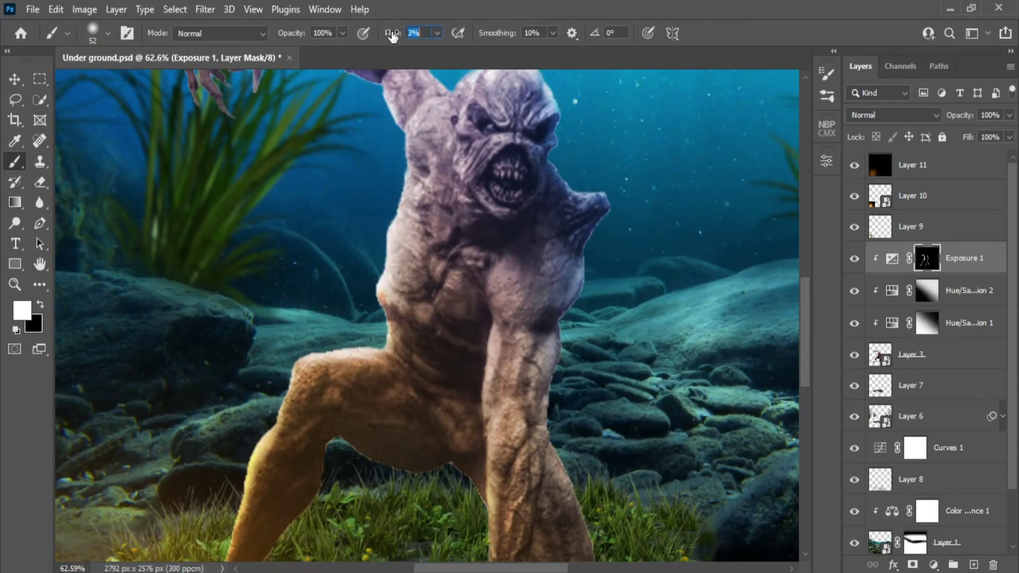
{"action": "left_click_drag", "start_coordinate": [474, 218], "coordinate": [483, 159]}
{"action": "left_click_drag", "start_coordinate": [436, 397], "coordinate": [465, 290]}
{"action": "left_click_drag", "start_coordinate": [421, 315], "coordinate": [489, 287]}
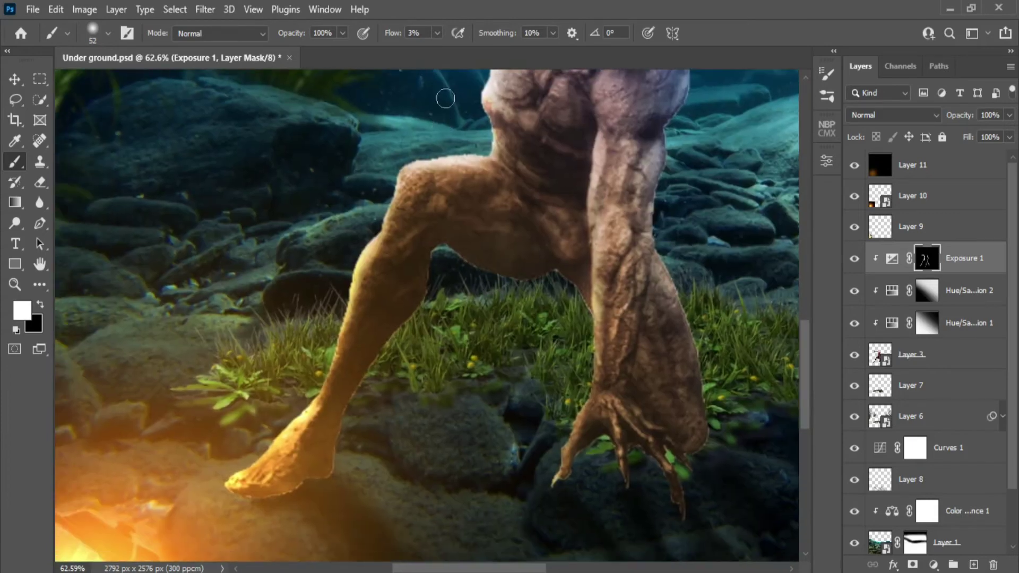
- Set the brush flow to 12% and brighten the monster's lower leg and raised hand on the Exposure mask
{"action": "left_click_drag", "start_coordinate": [390, 35], "coordinate": [396, 35]}
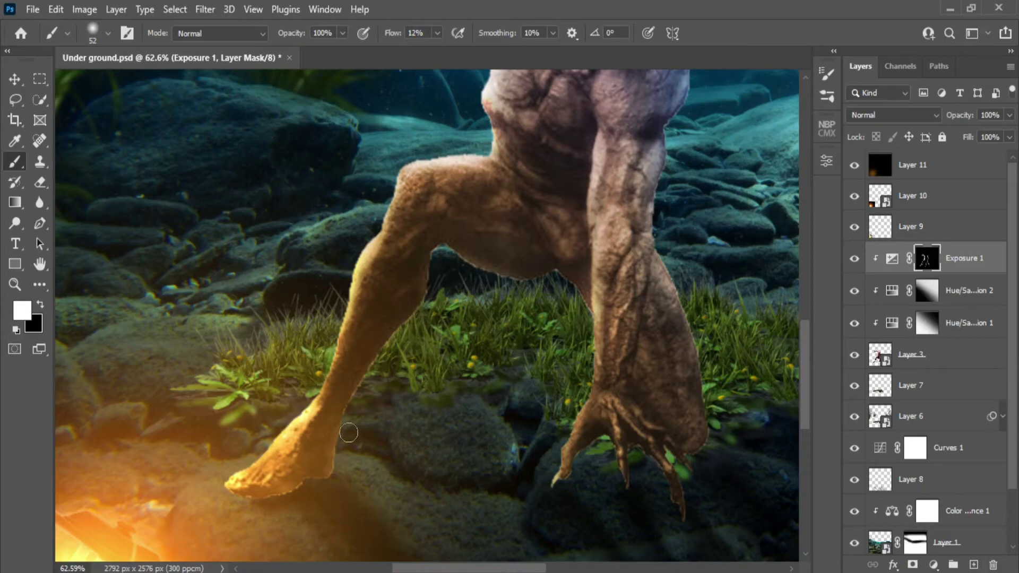
{"action": "left_click_drag", "start_coordinate": [516, 336], "coordinate": [352, 422]}
{"action": "mouse_move", "coordinate": [424, 159]}
{"action": "left_mouse_down"}
{"action": "mouse_move", "coordinate": [430, 480]}
{"action": "mouse_move", "coordinate": [445, 420]}
{"action": "left_mouse_up"}
{"action": "left_click_drag", "start_coordinate": [245, 322], "coordinate": [381, 341]}
{"action": "left_click_drag", "start_coordinate": [274, 218], "coordinate": [258, 260]}
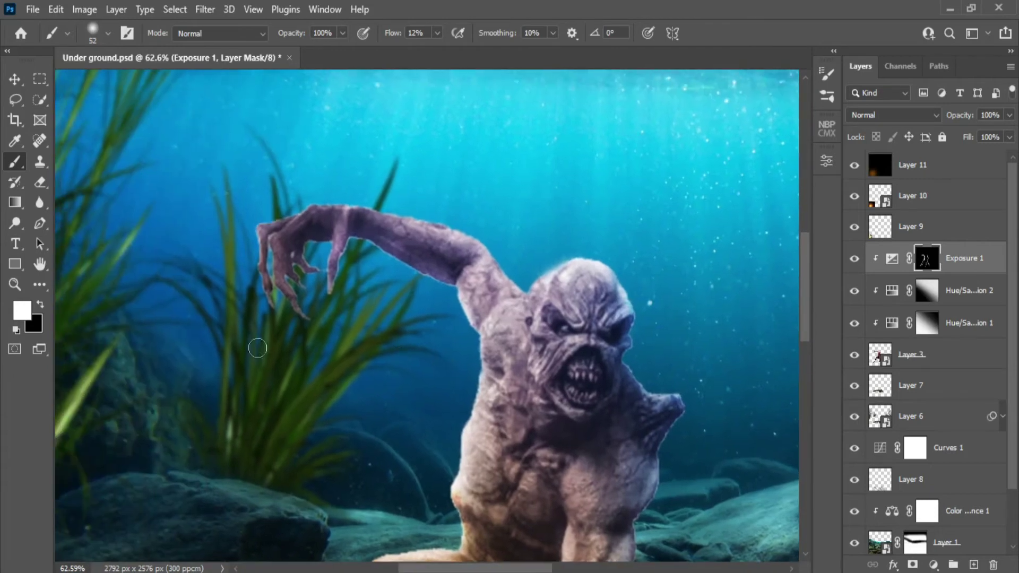
{"action": "left_click_drag", "start_coordinate": [313, 292], "coordinate": [302, 316]}
- Compare the whole composite with and without the Exposure 1 adjustment
{"action": "key", "text": "ctrl+0"}
{"action": "key", "text": "ctrl+minus"}
{"action": "key", "text": "ctrl+minus"}
{"action": "key", "text": "ctrl+0"}
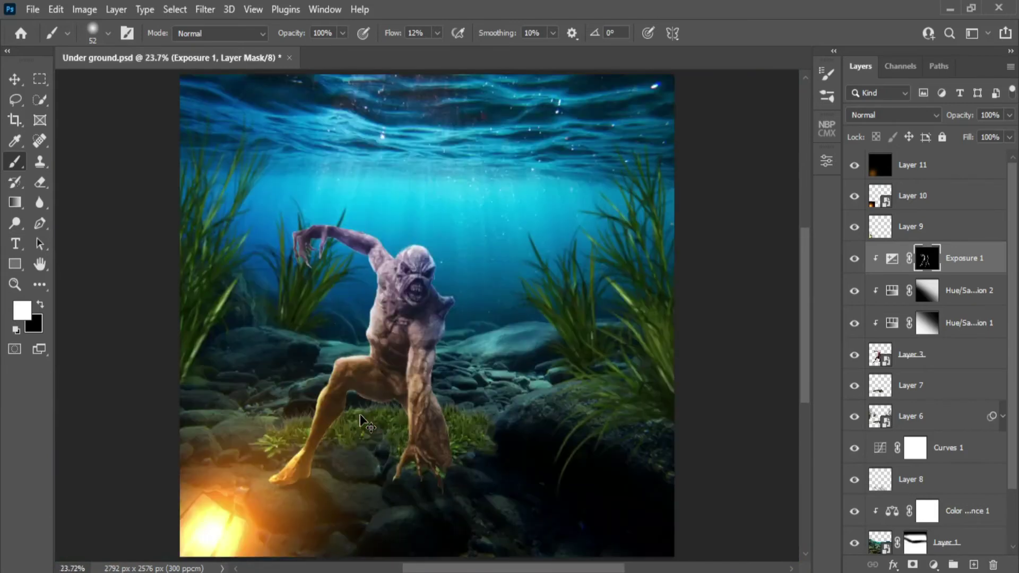
{"action": "key", "text": "ctrl+minus"}
{"action": "key", "text": "ctrl+minus"}
{"action": "key", "text": "ctrl+0"}
{"action": "left_click", "coordinate": [16, 80]}
{"action": "left_click", "coordinate": [858, 260]}
{"action": "left_click", "coordinate": [858, 260]}
{"action": "left_click", "coordinate": [858, 260]}
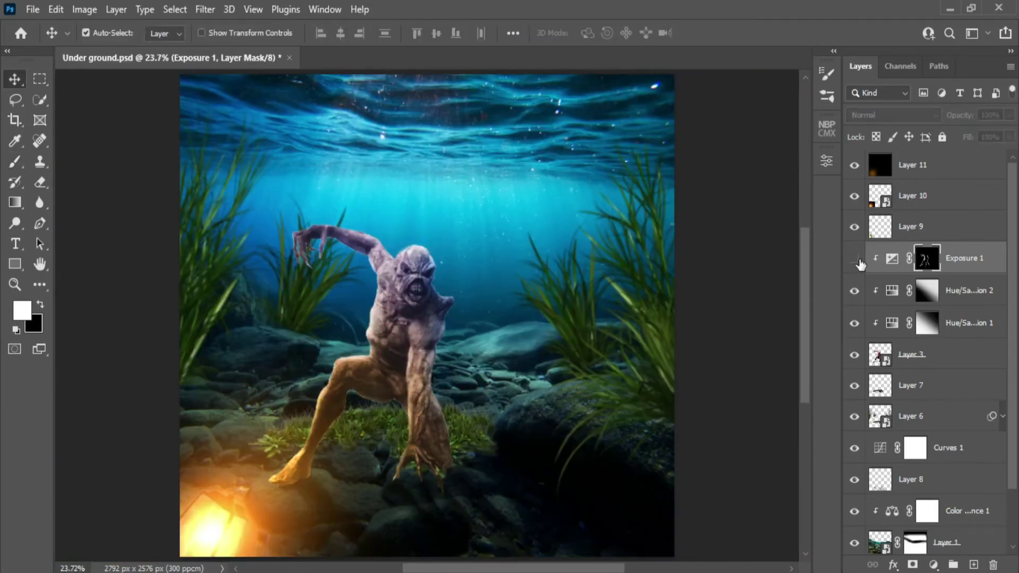
{"action": "left_click", "coordinate": [858, 260]}
{"action": "key", "text": "ctrl+minus"}
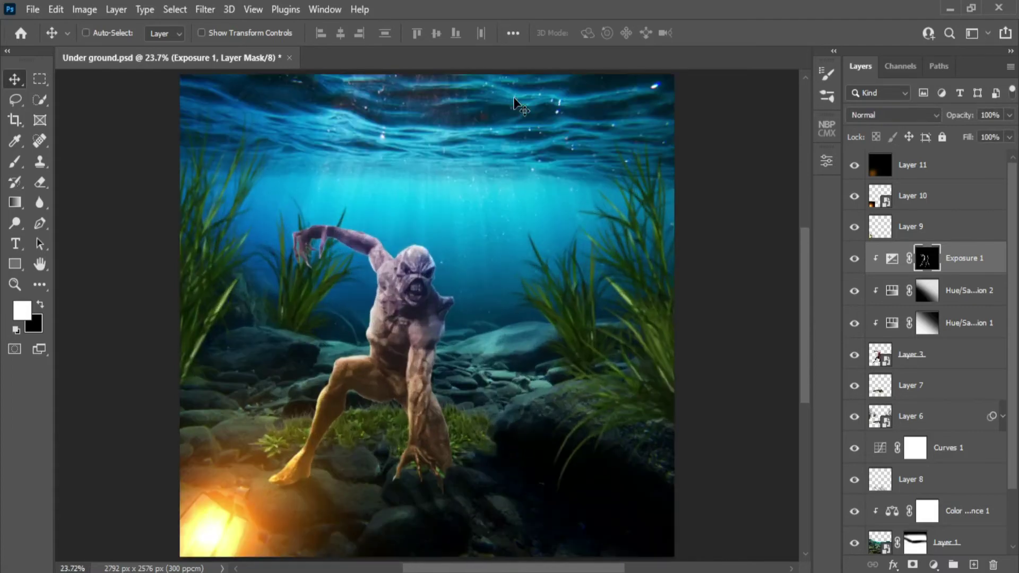
{"action": "key", "text": "ctrl+minus"}
{"action": "key", "text": "ctrl+minus"}
{"action": "key", "text": "ctrl+minus"}
{"action": "key", "text": "ctrl+0"}
{"action": "key", "text": "ctrl+minus"}
{"action": "key", "text": "ctrl+minus"}
{"action": "key", "text": "ctrl+minus"}
{"action": "key", "text": "ctrl+minus"}
{"action": "key", "text": "ctrl+0"}
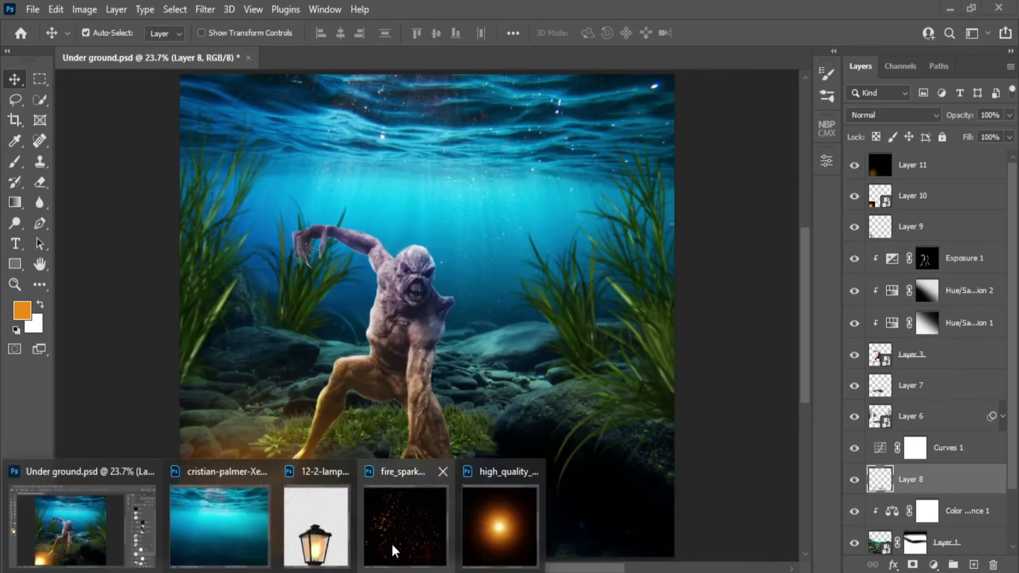
- Copy the sparks from the fire_spark image into Under ground.psd as a new layer and minimize the source image
{"action": "left_click", "coordinate": [398, 541]}
{"action": "left_click_drag", "start_coordinate": [508, 106], "coordinate": [603, 135]}
{"action": "left_click", "coordinate": [699, 73]}
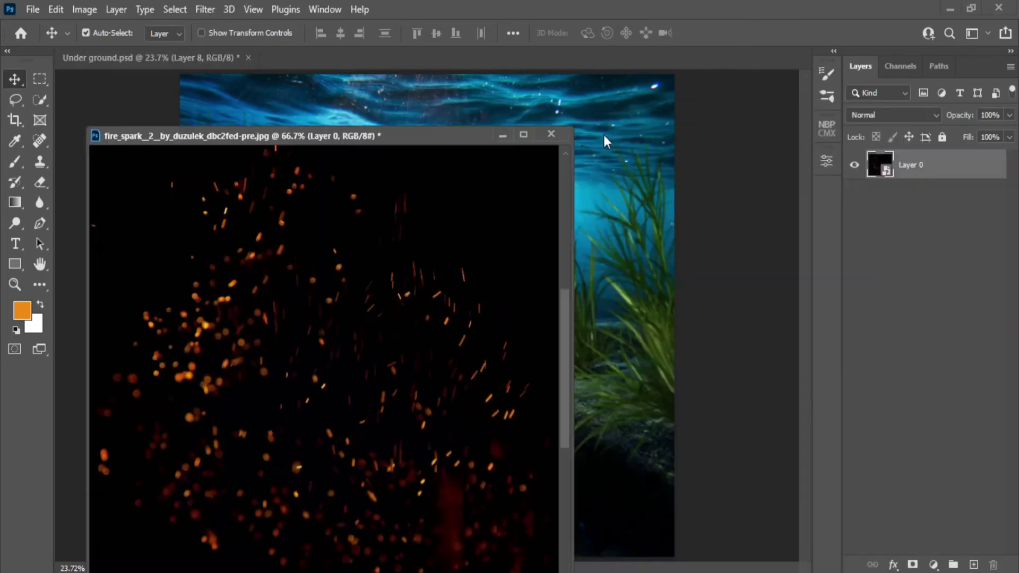
{"action": "left_click", "coordinate": [603, 135]}
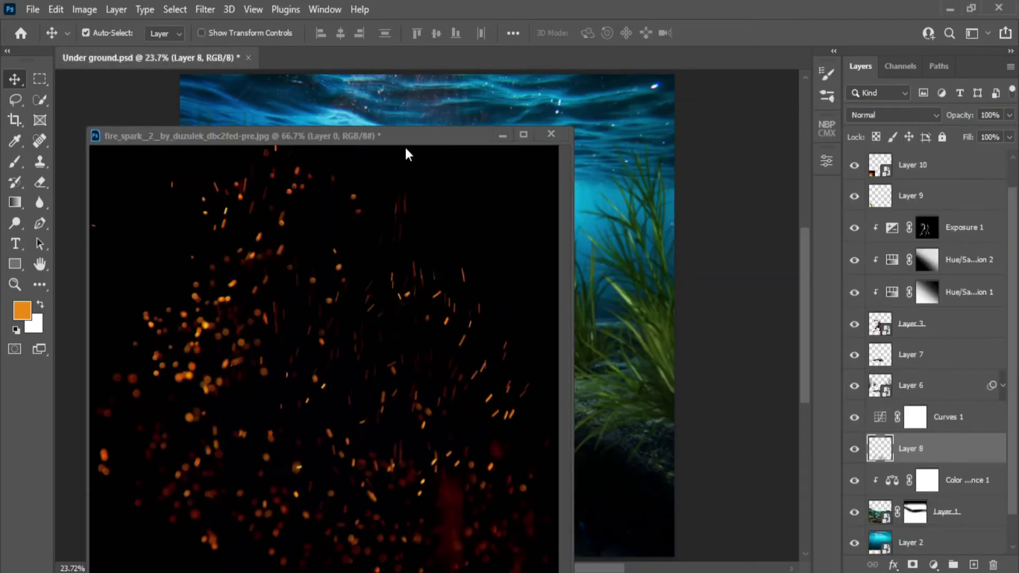
{"action": "left_click_drag", "start_coordinate": [405, 145], "coordinate": [829, 104]}
{"action": "left_click_drag", "start_coordinate": [711, 246], "coordinate": [342, 336]}
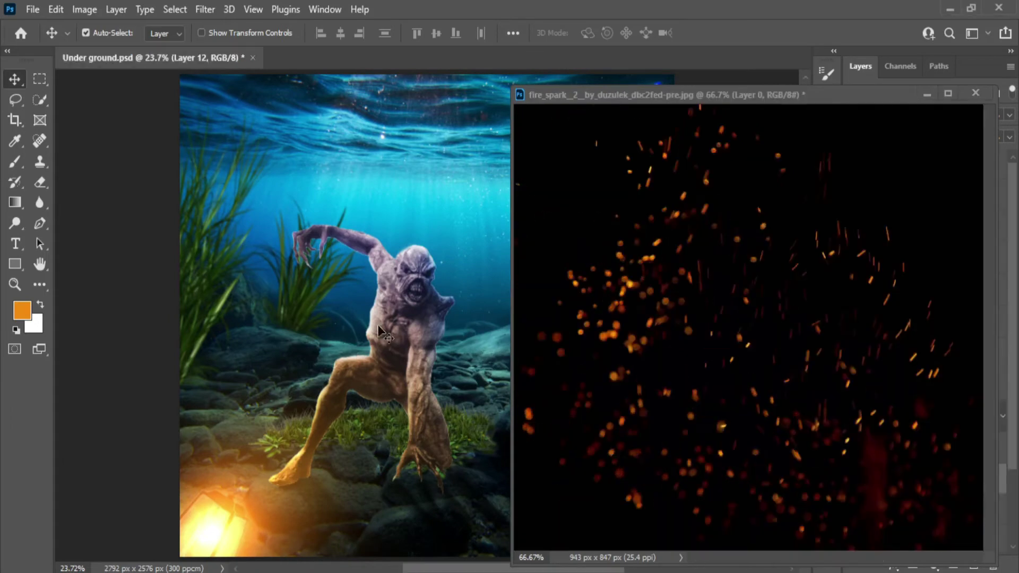
{"action": "left_click", "coordinate": [925, 94]}
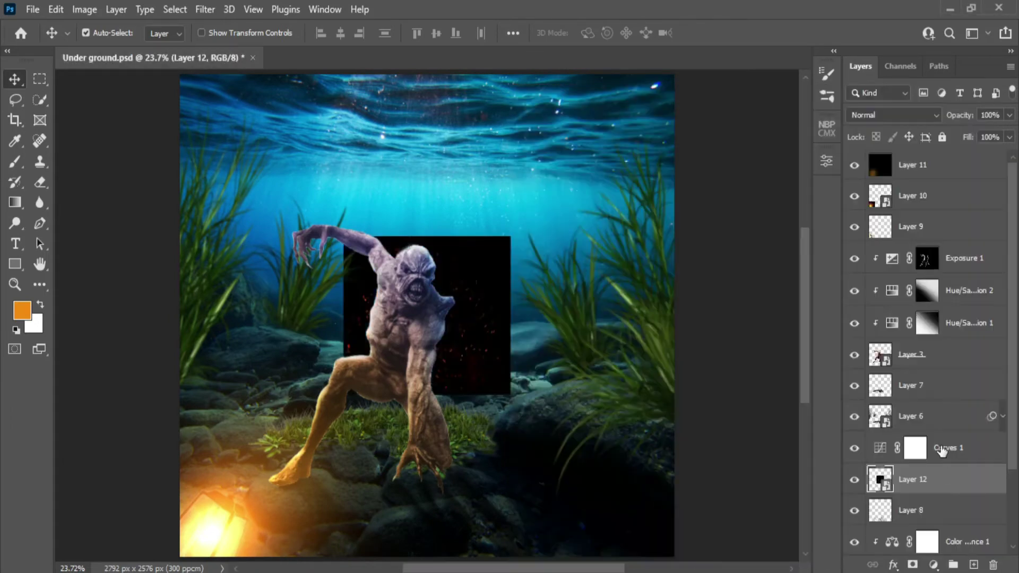
- Move the sparks layer directly above Layer 9 and set its blending mode to Screen
{"action": "left_click_drag", "start_coordinate": [953, 483], "coordinate": [923, 207]}
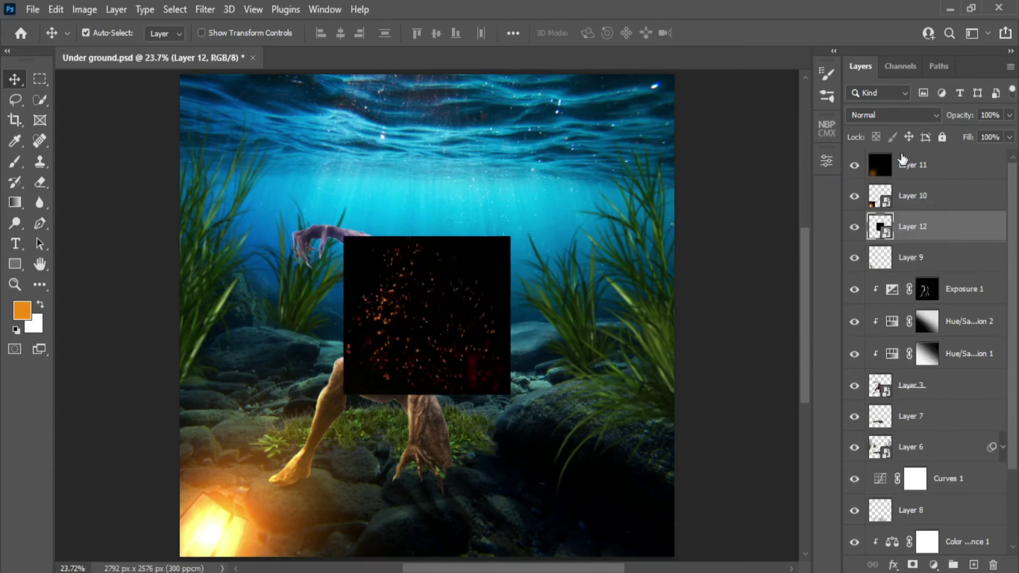
{"action": "left_click", "coordinate": [939, 116]}
{"action": "left_click", "coordinate": [859, 247]}
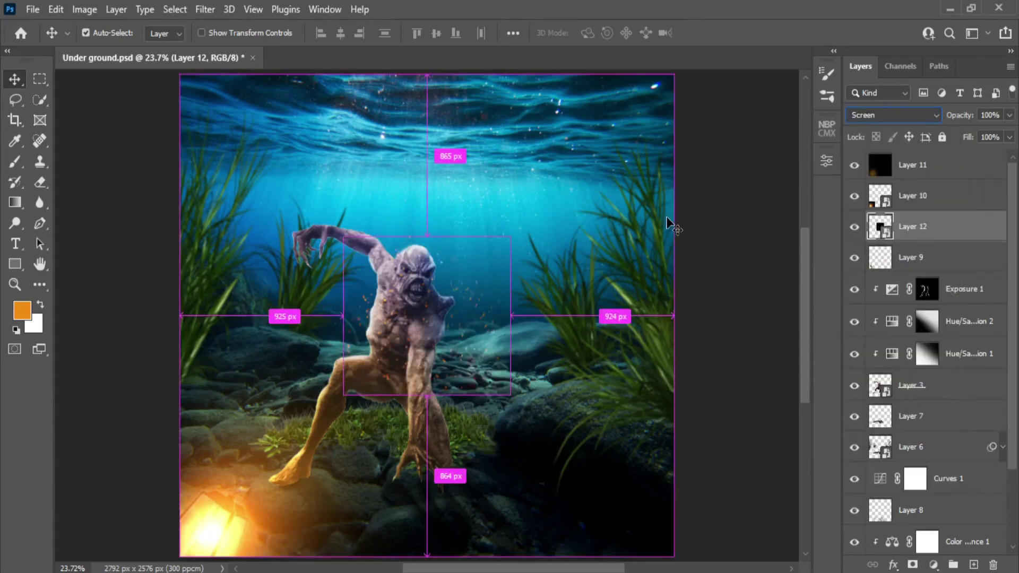
- Enlarge the sparks with Free Transform and place them around the glowing lamp and the monster's foot
{"action": "key", "text": "ctrl+t"}
{"action": "left_click_drag", "start_coordinate": [444, 282], "coordinate": [417, 495]}
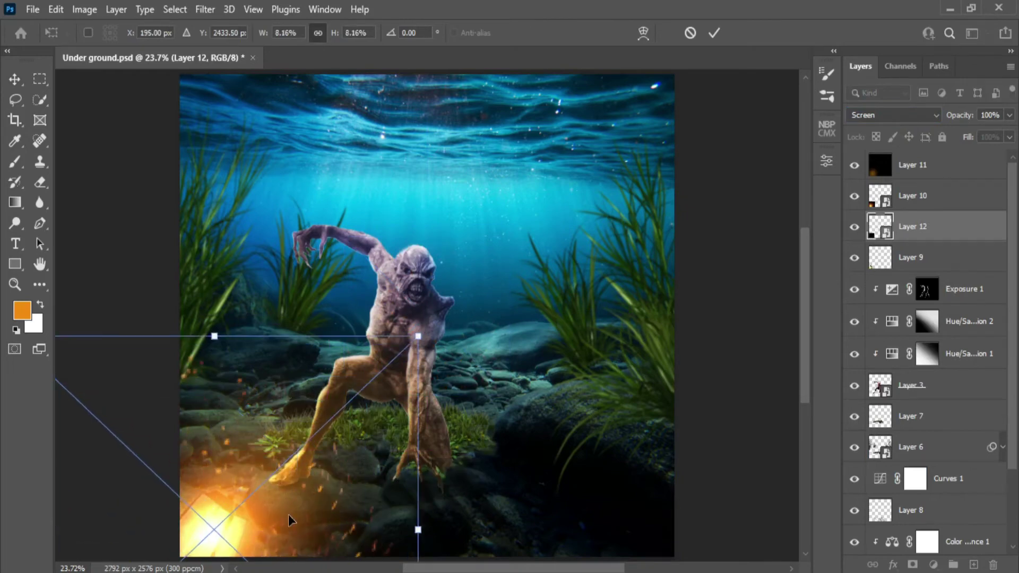
{"action": "mouse_move", "coordinate": [288, 515]}
{"action": "left_mouse_down"}
{"action": "mouse_move", "coordinate": [288, 554]}
{"action": "mouse_move", "coordinate": [293, 511]}
{"action": "left_mouse_up"}
{"action": "left_click", "coordinate": [714, 32]}
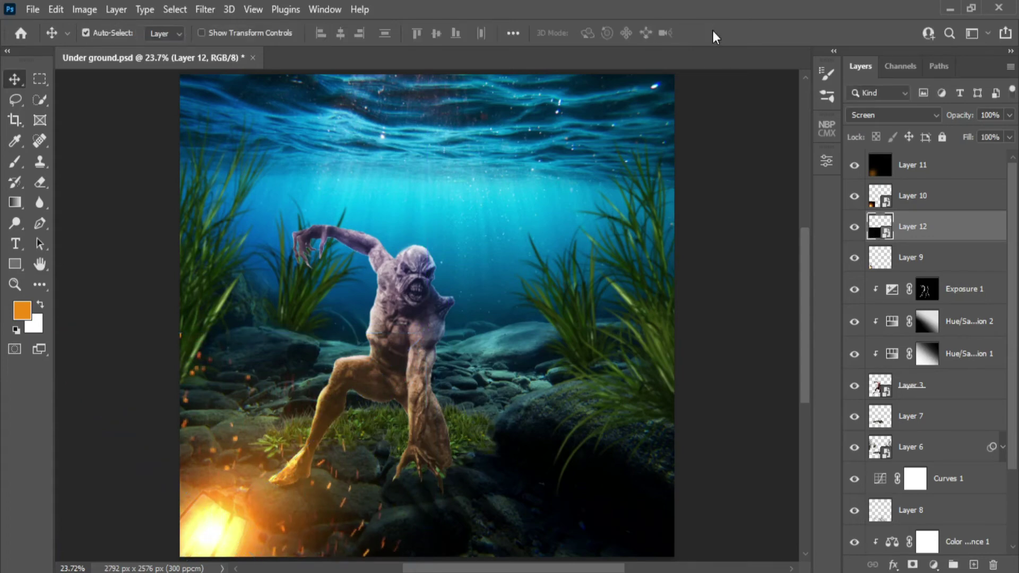
{"action": "scroll", "coordinate": [542, 349], "scroll_direction": "down", "scroll_amount": 3}
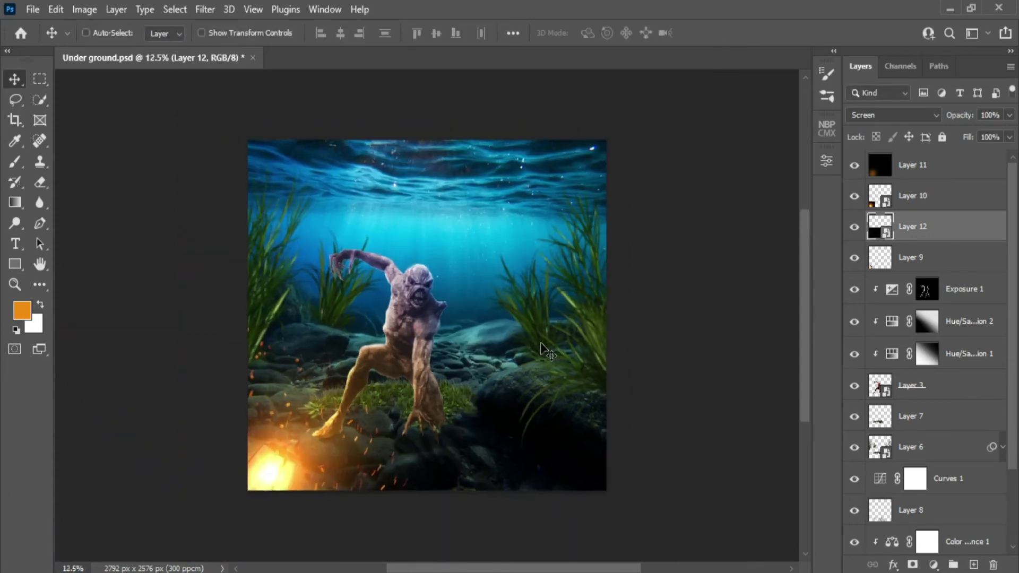
{"action": "key", "text": "ctrl+0"}
{"action": "scroll", "coordinate": [939, 409], "scroll_direction": "down", "scroll_amount": 1}
- Add a Hue/Saturation adjustment above Layer 6 and clip it to the tall grasses
{"action": "left_click", "coordinate": [937, 390]}
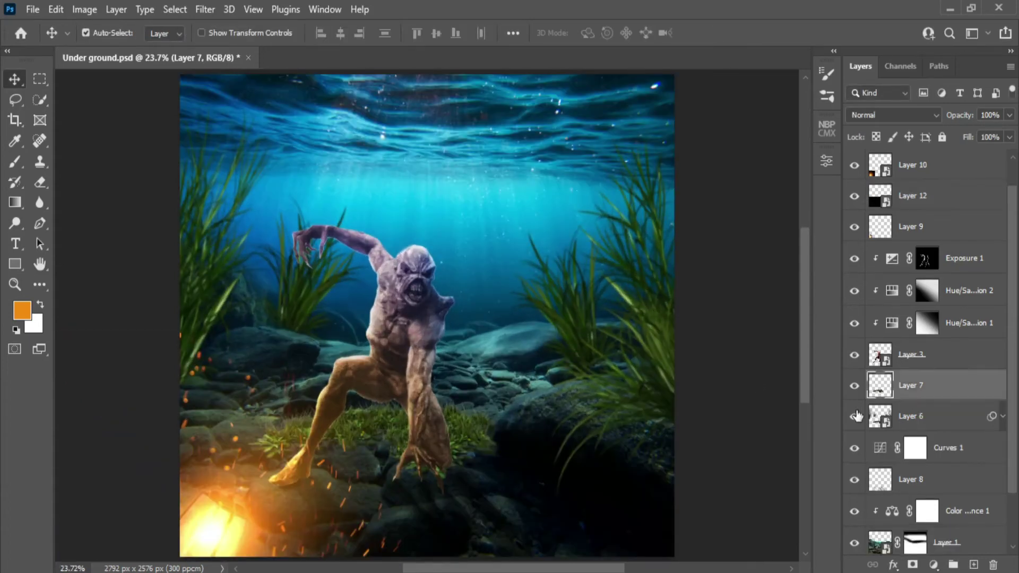
{"action": "left_click", "coordinate": [870, 418]}
{"action": "left_click", "coordinate": [853, 417]}
{"action": "left_click", "coordinate": [853, 417]}
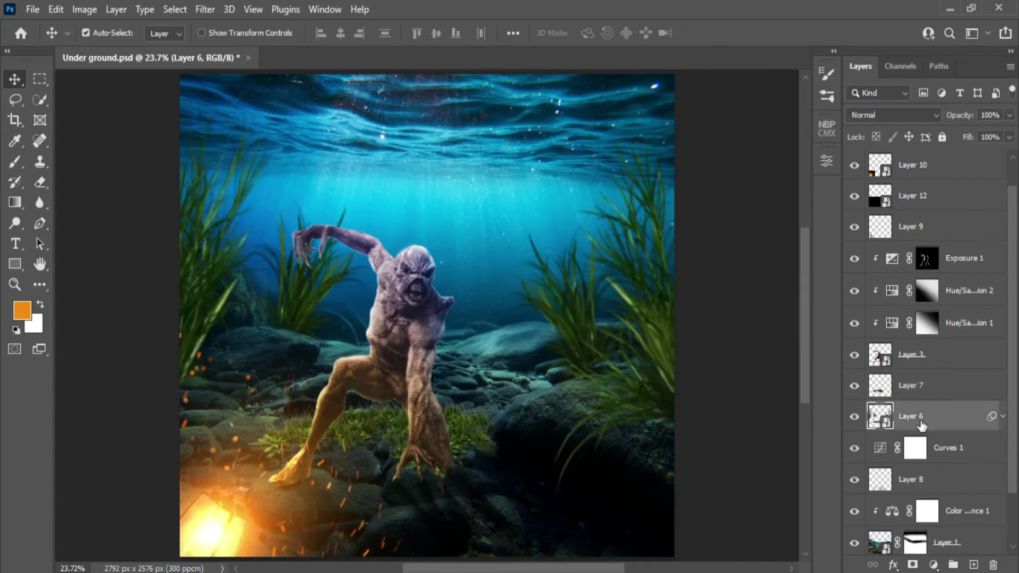
{"action": "left_click", "coordinate": [934, 565]}
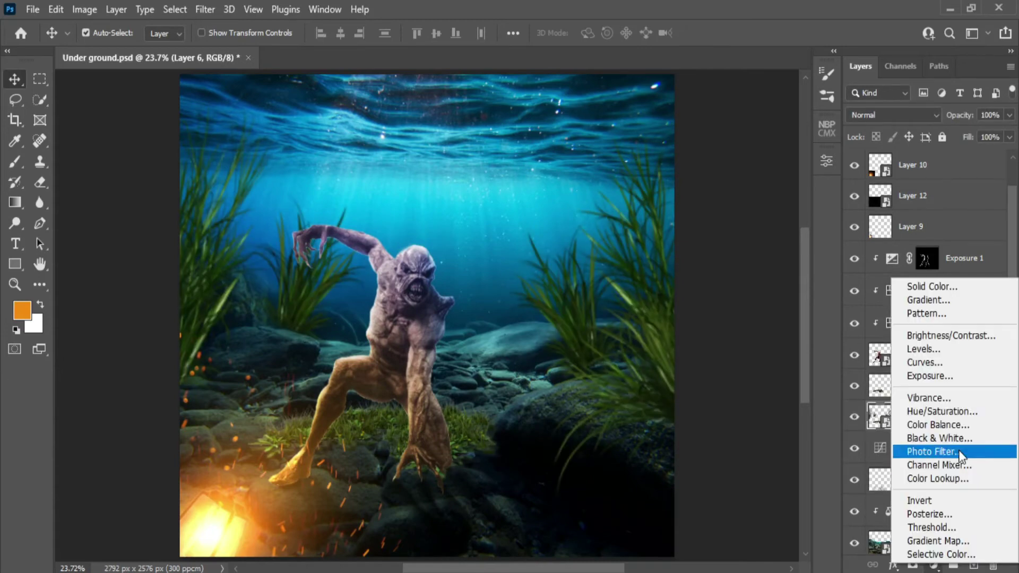
{"action": "left_click", "coordinate": [953, 414]}
{"action": "left_click", "coordinate": [697, 423]}
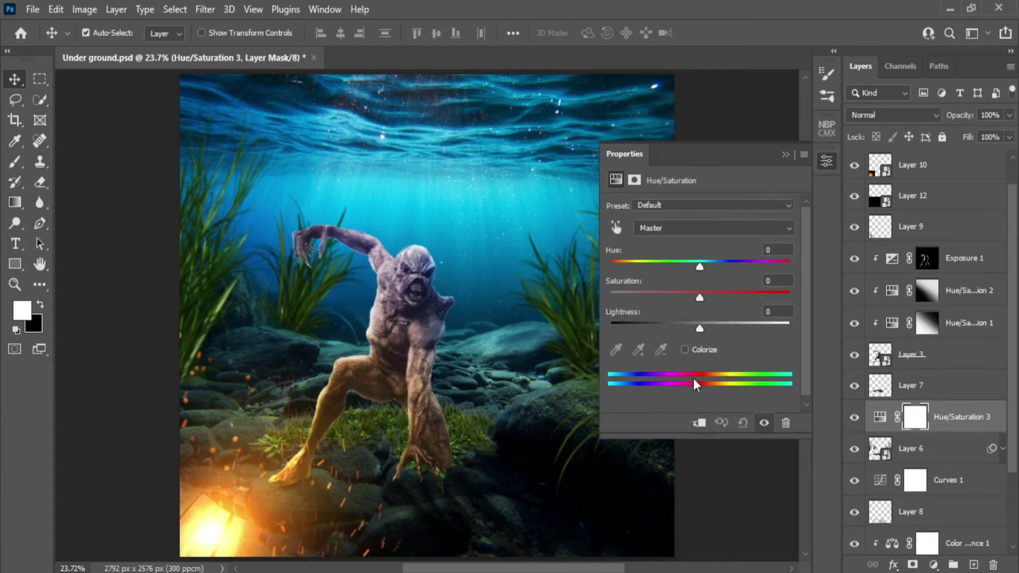
- Colorize the grasses orange-brown by adjusting the hue, saturation and lightness of the clipped Hue/Saturation adjustment
{"action": "left_click", "coordinate": [684, 349]}
{"action": "left_click_drag", "start_coordinate": [638, 265], "coordinate": [627, 264]}
{"action": "left_click_drag", "start_coordinate": [654, 298], "coordinate": [705, 329]}
{"action": "left_click", "coordinate": [785, 154]}
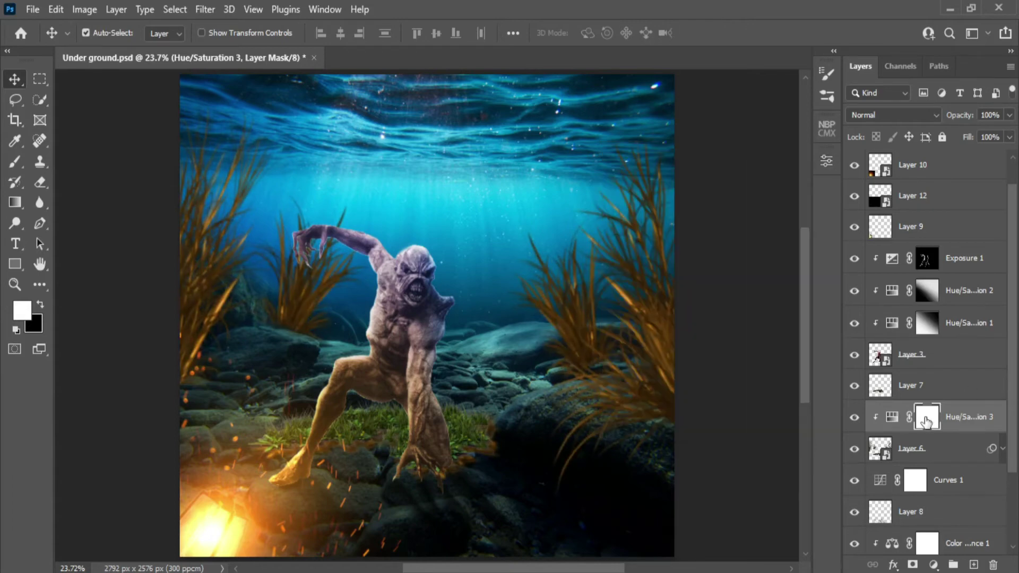
- Invert the Hue/Saturation 3 mask and draw white gradients upward from the lamp side at 39% and 75% opacity
{"action": "key", "text": "ctrl+i"}
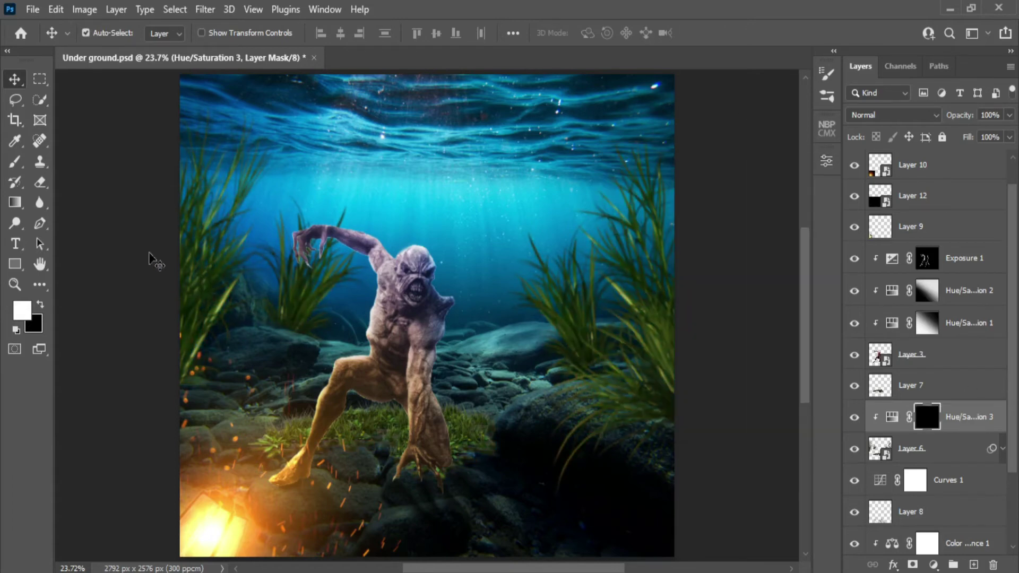
{"action": "key", "text": "g"}
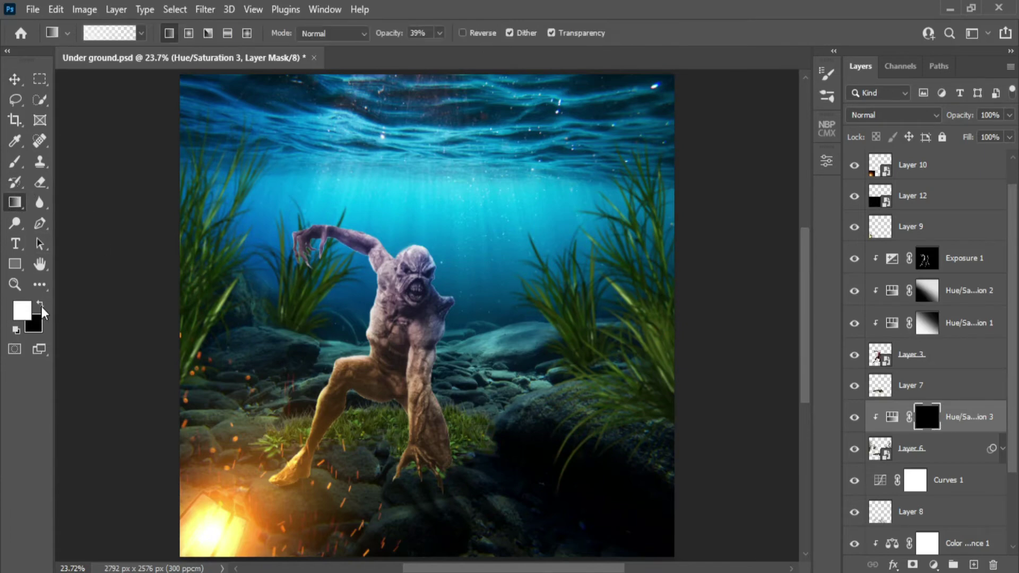
{"action": "left_click_drag", "start_coordinate": [251, 438], "coordinate": [185, 174]}
{"action": "left_click", "coordinate": [41, 305]}
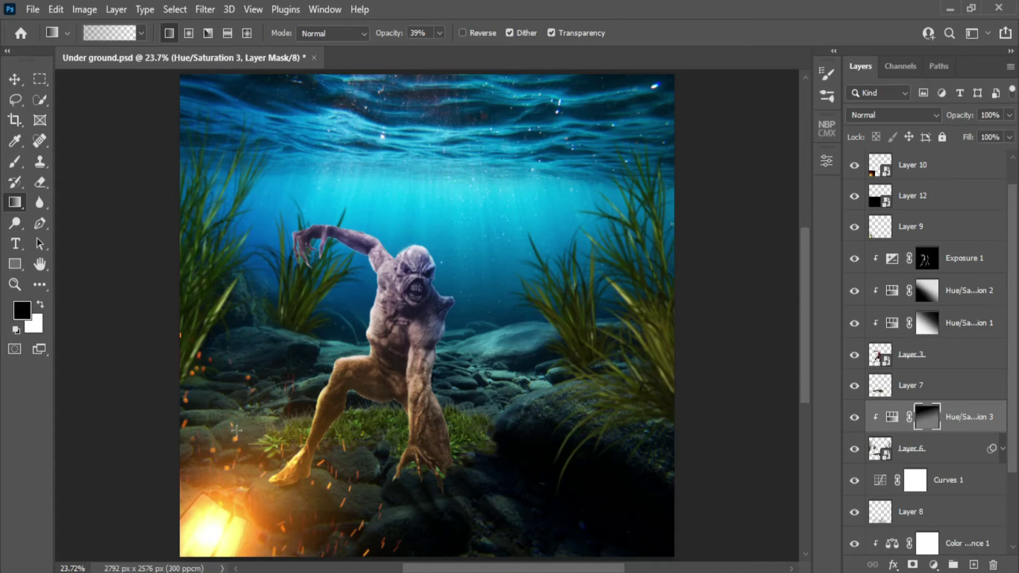
{"action": "key", "text": "x"}
{"action": "left_click_drag", "start_coordinate": [391, 33], "coordinate": [409, 33]}
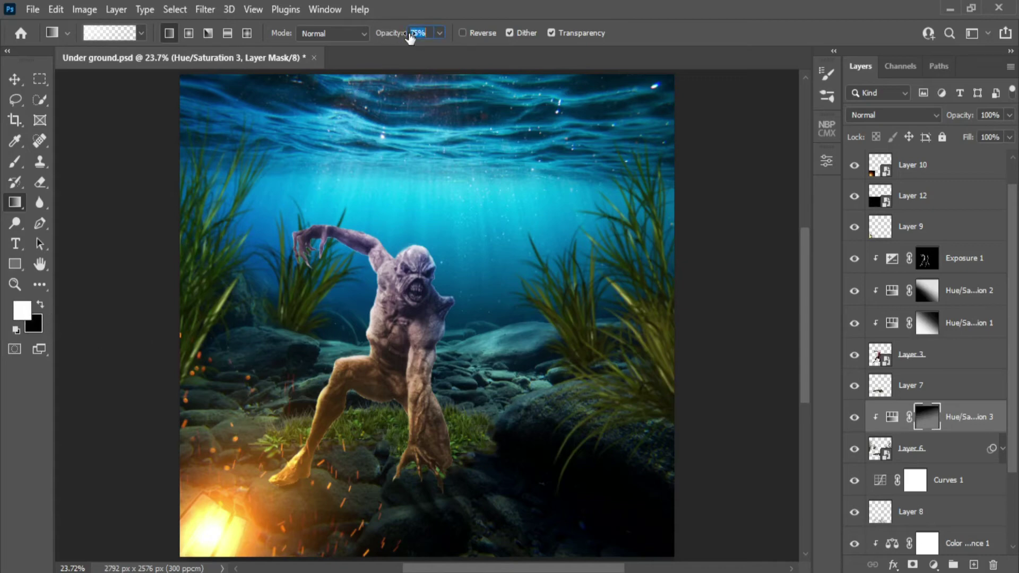
{"action": "left_click_drag", "start_coordinate": [230, 382], "coordinate": [209, 228]}
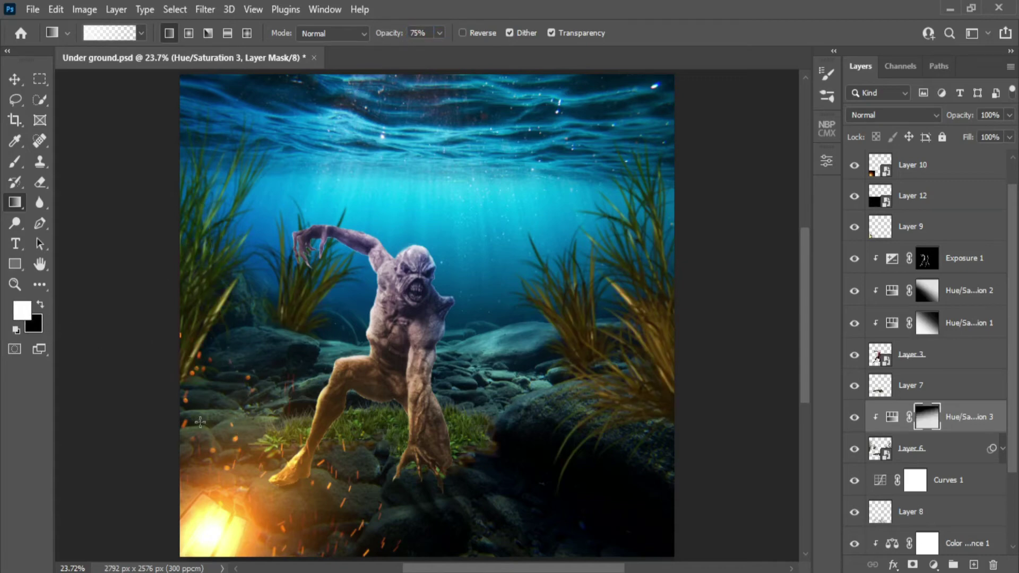
- Paint black on the Hue/Saturation 3 mask over the grasses farthest from the lamp, using a 279 px brush at 46% flow
{"action": "left_click", "coordinate": [14, 161]}
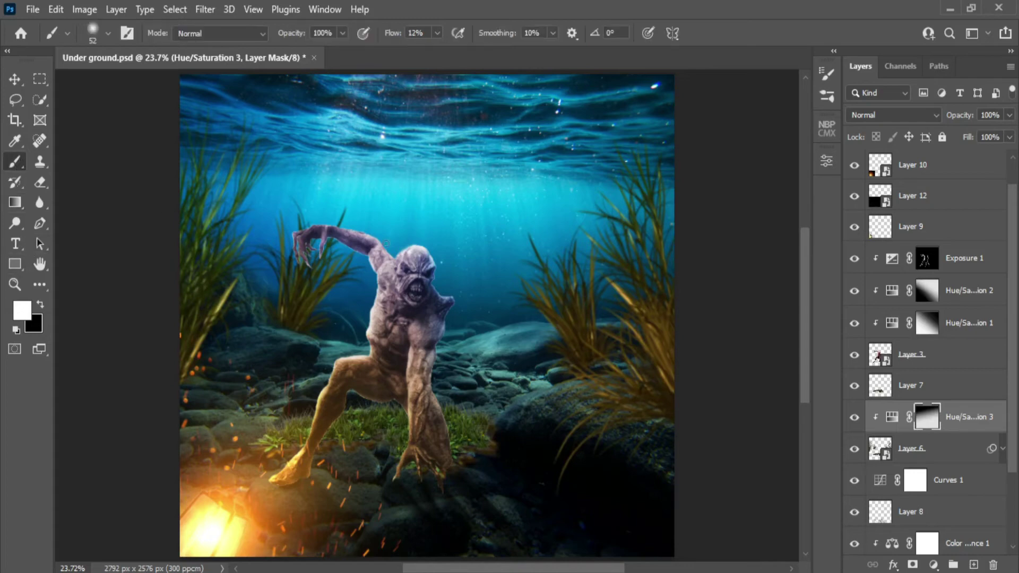
{"action": "left_click_drag", "start_coordinate": [345, 326], "coordinate": [377, 325]}
{"action": "left_click_drag", "start_coordinate": [390, 35], "coordinate": [414, 36]}
{"action": "left_click", "coordinate": [41, 306]}
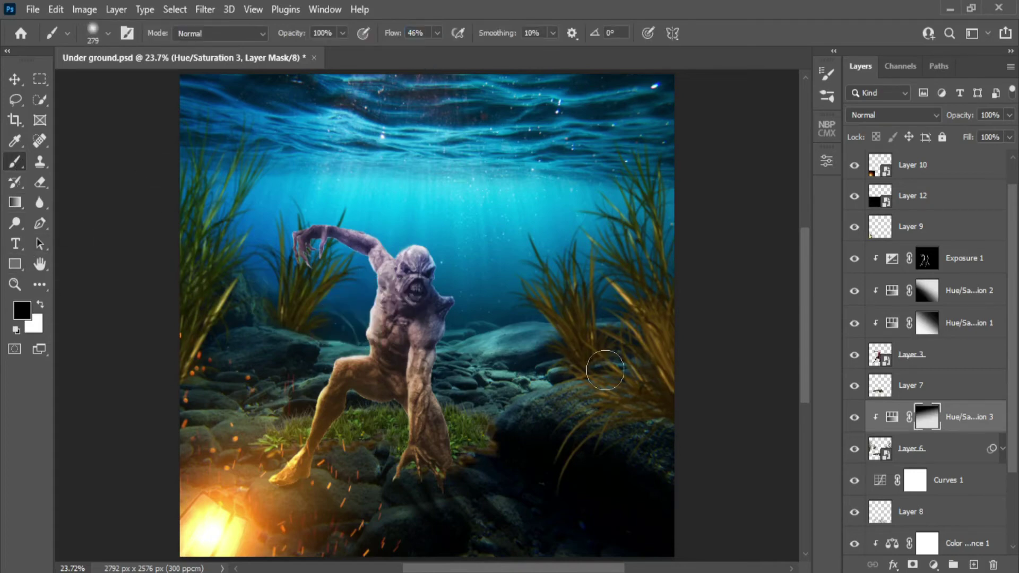
{"action": "mouse_move", "coordinate": [616, 372]}
{"action": "left_mouse_down"}
{"action": "mouse_move", "coordinate": [624, 341]}
{"action": "mouse_move", "coordinate": [585, 295]}
{"action": "left_mouse_up"}
- Reduce the brush flow to 5% and softly restore green in the grasses near the monster's raised hand on the Hue/Saturation 3 mask
{"action": "left_click_drag", "start_coordinate": [396, 36], "coordinate": [351, 34]}
{"action": "left_click_drag", "start_coordinate": [311, 251], "coordinate": [332, 260]}
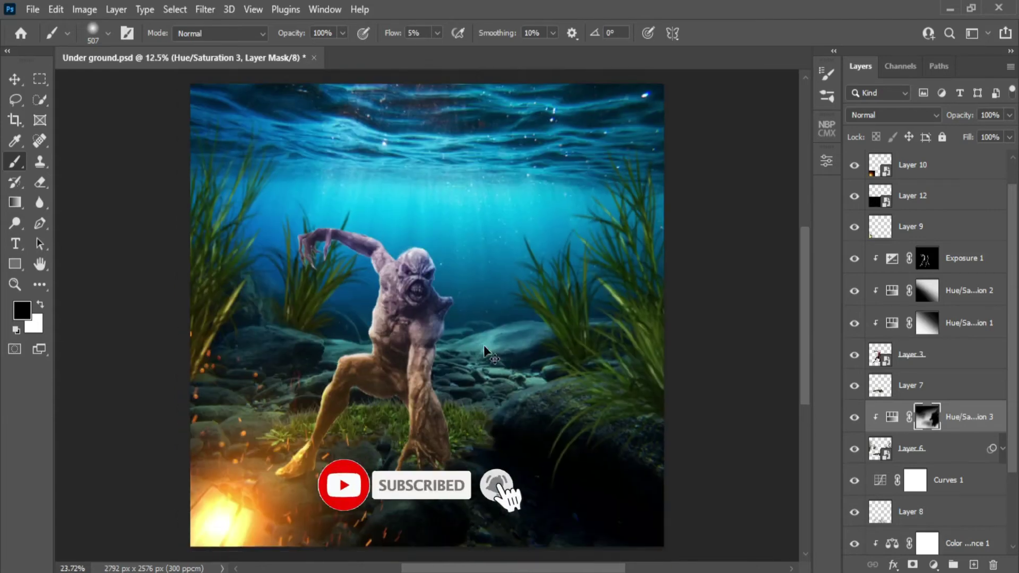
{"action": "key", "text": "ctrl+minus"}
{"action": "key", "text": "ctrl+minus"}
{"action": "key", "text": "ctrl+0"}
{"action": "right_click", "coordinate": [503, 354], "text": "alt"}
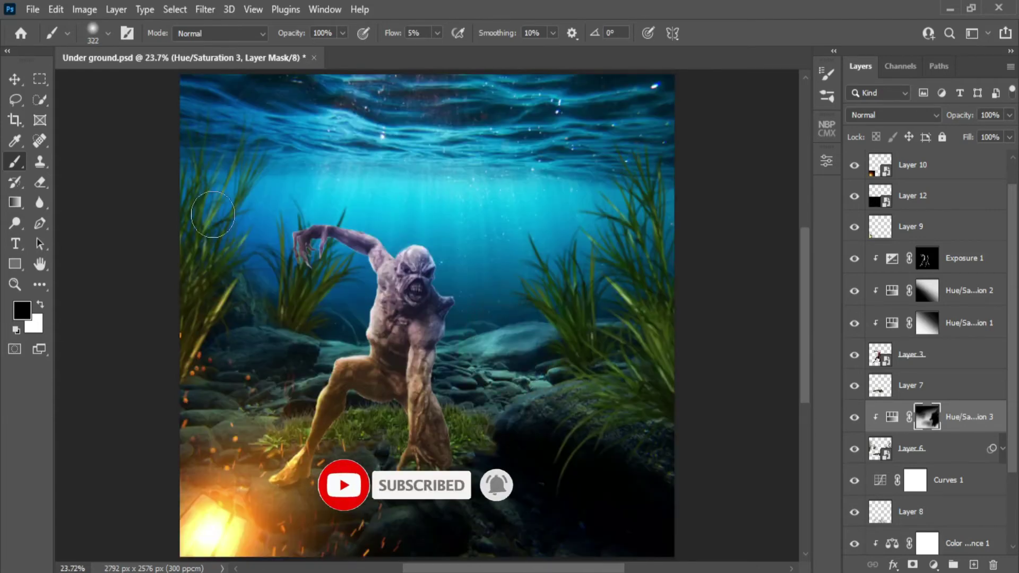
- Check the monster with Hue/Saturation 2 off and on, and add a clipped Exposure adjustment above Hue/Saturation 1
{"action": "key", "text": "v"}
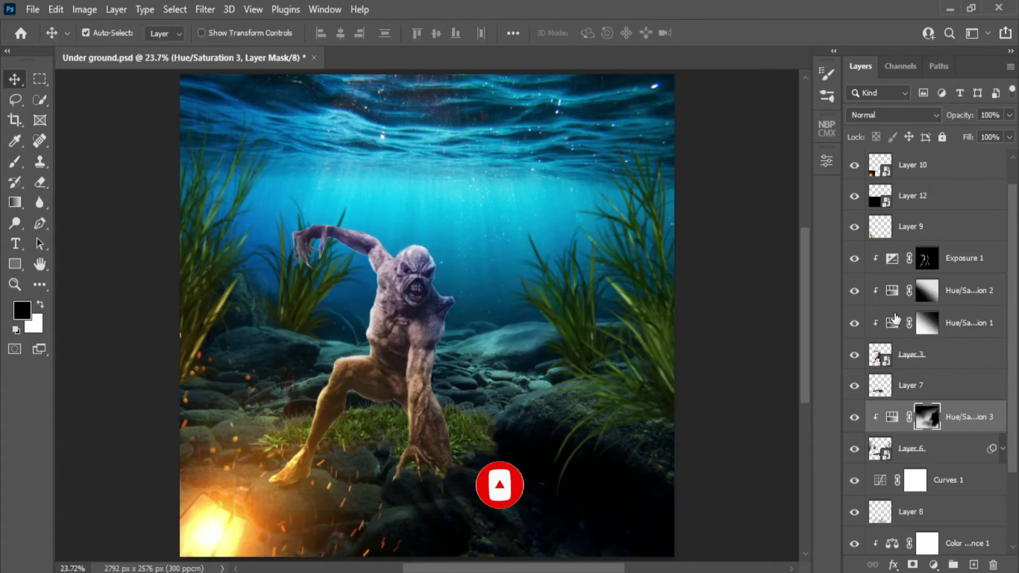
{"action": "left_click", "coordinate": [966, 295]}
{"action": "left_click", "coordinate": [855, 291]}
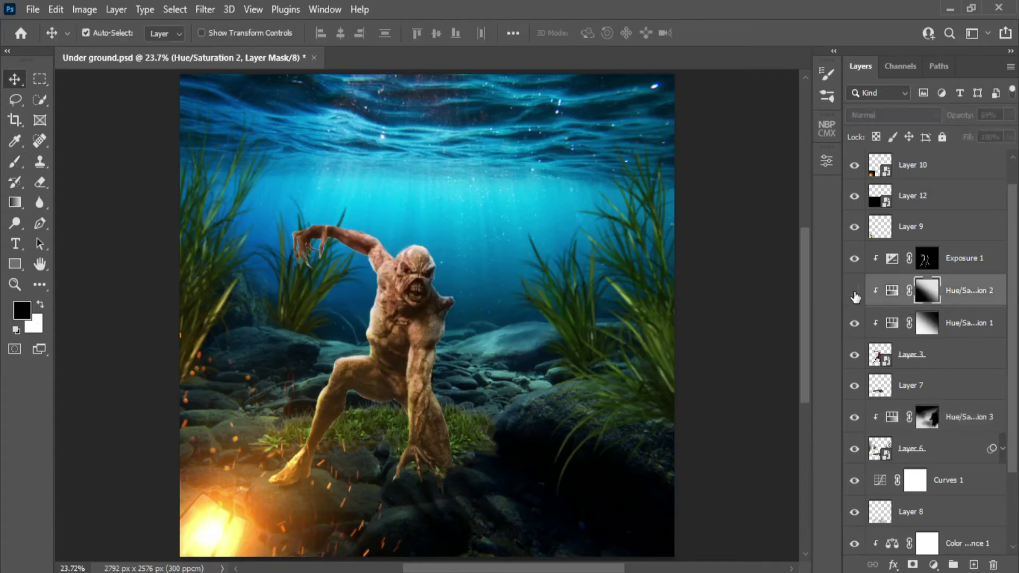
{"action": "left_click", "coordinate": [855, 291]}
{"action": "left_click", "coordinate": [967, 325]}
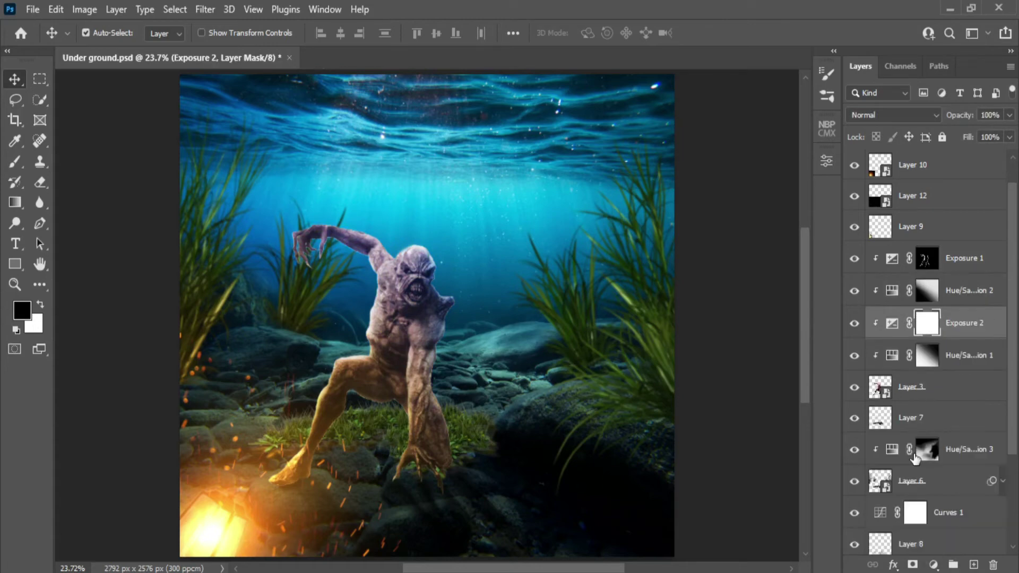
- Add a clipped Brightness/Contrast adjustment above Exposure 2, with brightness 41 and contrast 36
{"action": "left_click", "coordinate": [933, 565]}
{"action": "left_click", "coordinate": [950, 338]}
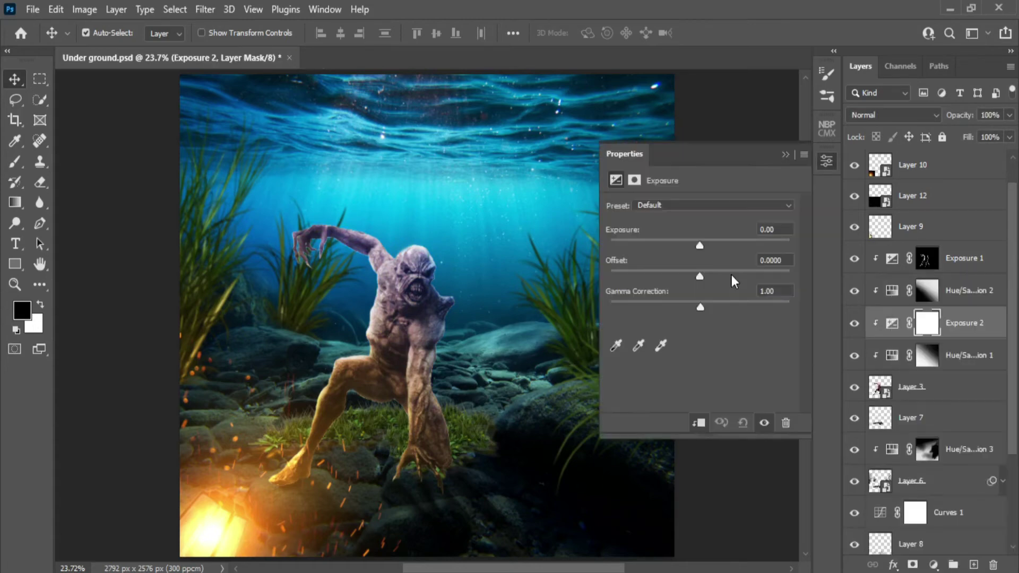
{"action": "left_click_drag", "start_coordinate": [698, 250], "coordinate": [731, 249]}
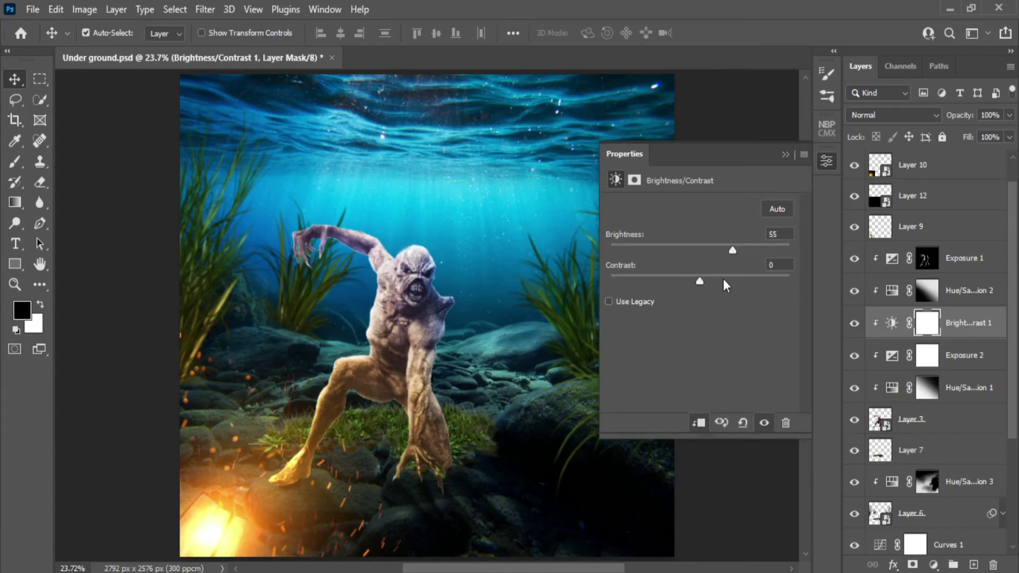
{"action": "left_click_drag", "start_coordinate": [699, 281], "coordinate": [724, 247]}
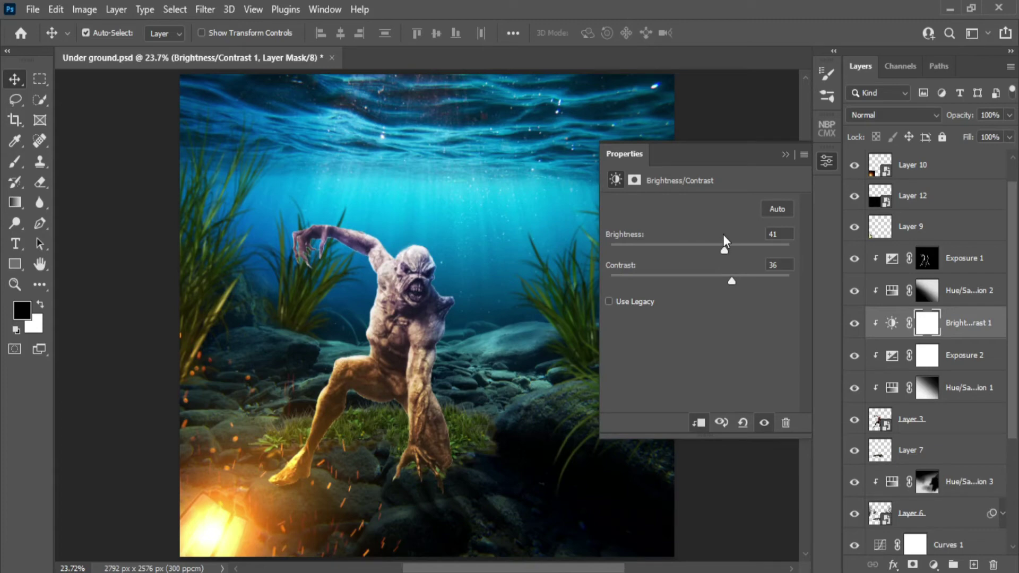
{"action": "left_click", "coordinate": [785, 155]}
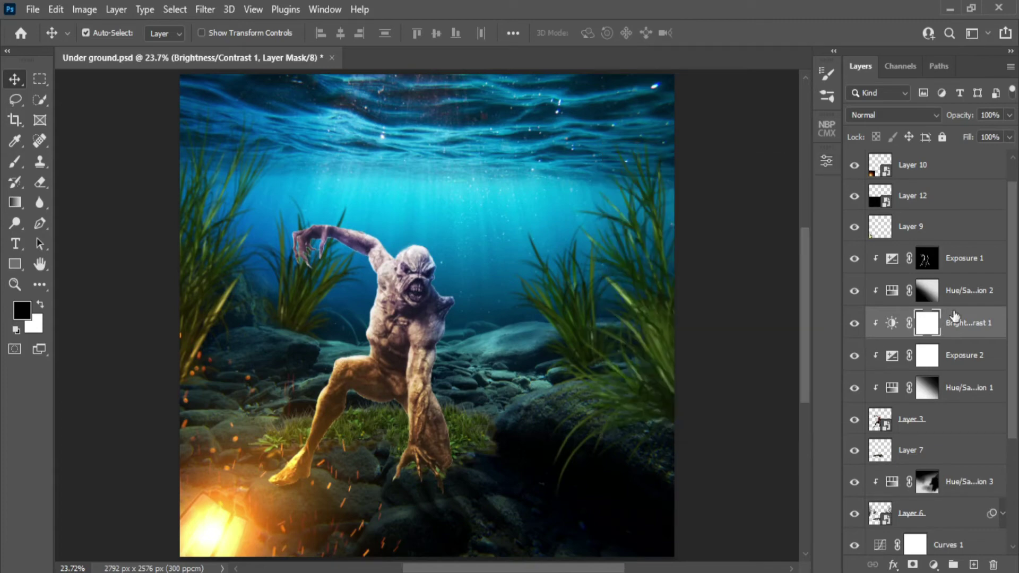
- Duplicate the underwater background, Layer 2
{"action": "left_click", "coordinate": [960, 260]}
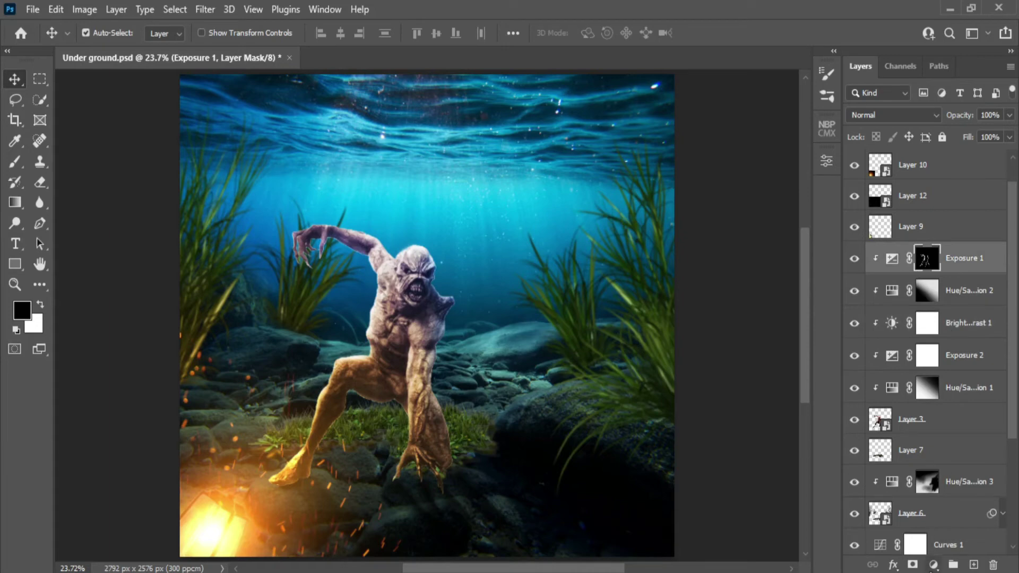
{"action": "scroll", "coordinate": [638, 288], "scroll_direction": "down", "scroll_amount": 1}
{"action": "scroll", "coordinate": [637, 288], "scroll_direction": "up", "scroll_amount": 1}
{"action": "scroll", "coordinate": [638, 288], "scroll_direction": "down", "scroll_amount": 1}
{"action": "scroll", "coordinate": [637, 288], "scroll_direction": "down", "scroll_amount": 2}
{"action": "scroll", "coordinate": [639, 289], "scroll_direction": "up", "scroll_amount": 2}
{"action": "scroll", "coordinate": [971, 409], "scroll_direction": "down", "scroll_amount": 5}
{"action": "left_click", "coordinate": [955, 505]}
{"action": "right_click", "coordinate": [955, 505]}
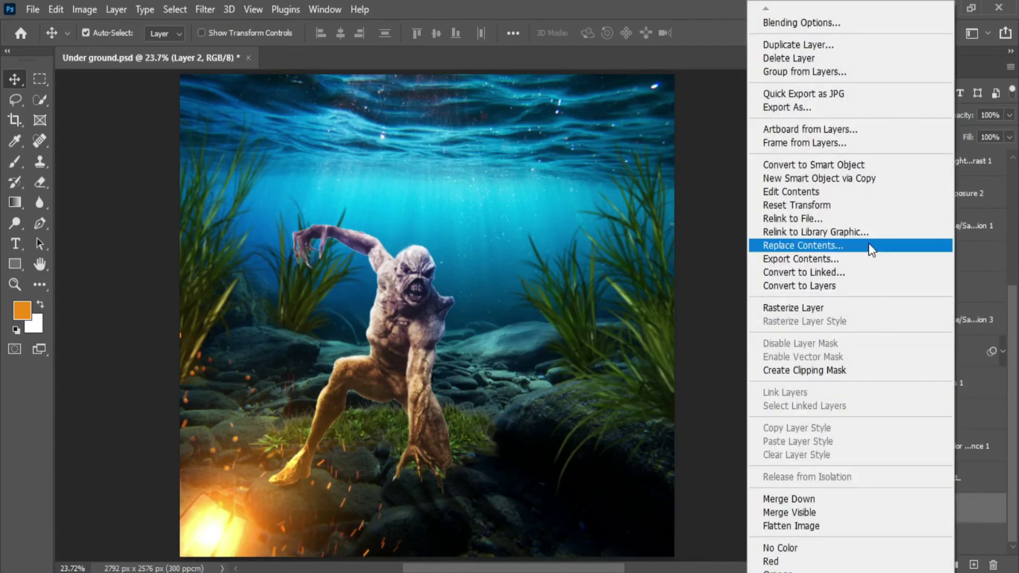
{"action": "left_click", "coordinate": [813, 43]}
{"action": "left_click", "coordinate": [632, 153]}
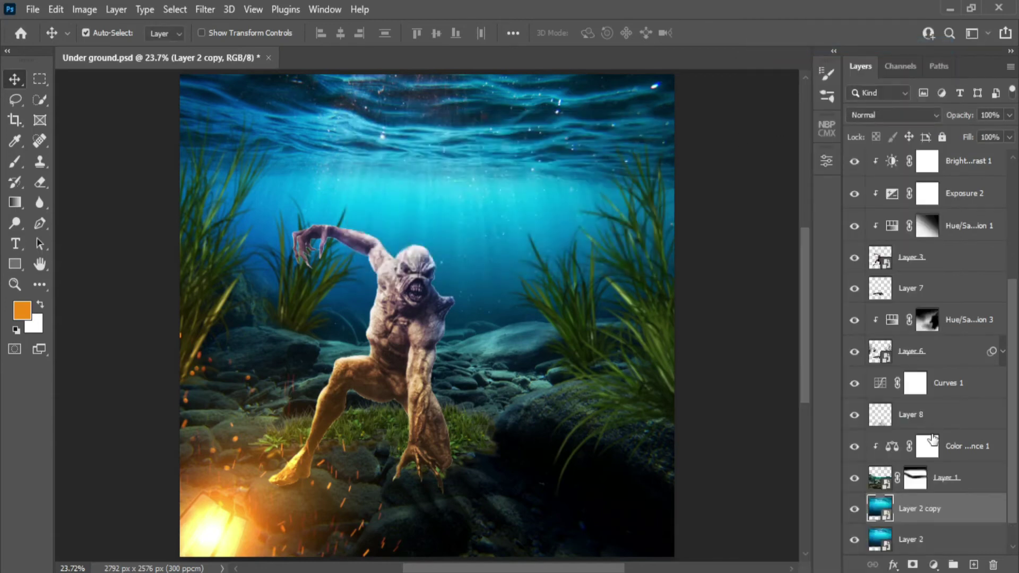
- Move Layer 2 copy to the very top of the layer stack, above Layer 11
{"action": "scroll", "coordinate": [944, 508], "scroll_direction": "up", "scroll_amount": 1}
{"action": "left_click_drag", "start_coordinate": [957, 539], "coordinate": [926, 150]}
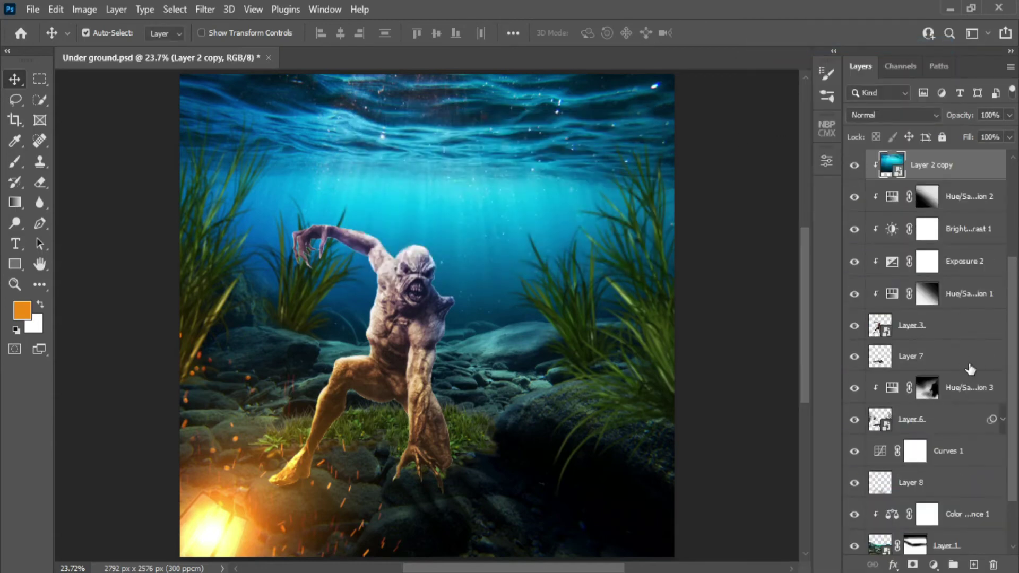
{"action": "scroll", "coordinate": [961, 232], "scroll_direction": "up", "scroll_amount": 3}
{"action": "left_click_drag", "start_coordinate": [958, 323], "coordinate": [947, 151]}
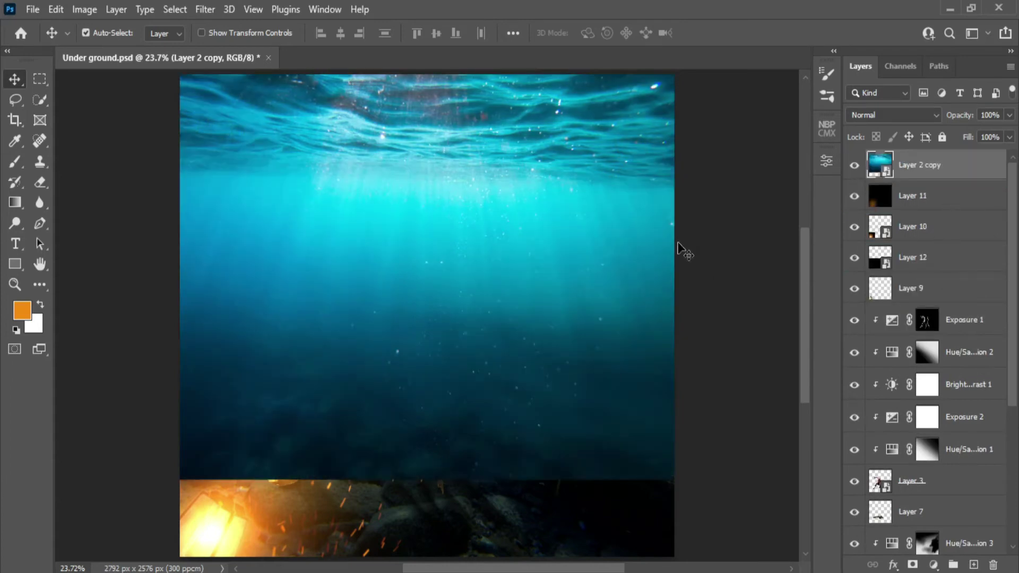
- Stretch Layer 2 copy downward to about 93% height so the water covers the whole canvas
{"action": "key", "text": "ctrl"}
{"action": "key", "text": "ctrl+t"}
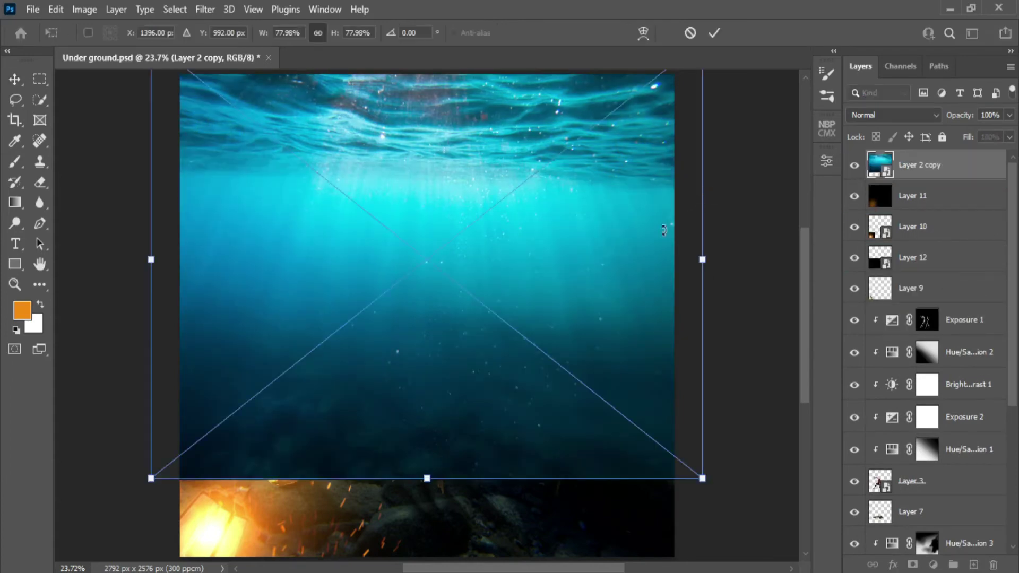
{"action": "left_click_drag", "start_coordinate": [428, 480], "coordinate": [427, 539]}
{"action": "scroll", "coordinate": [447, 374], "scroll_direction": "down", "scroll_amount": 1}
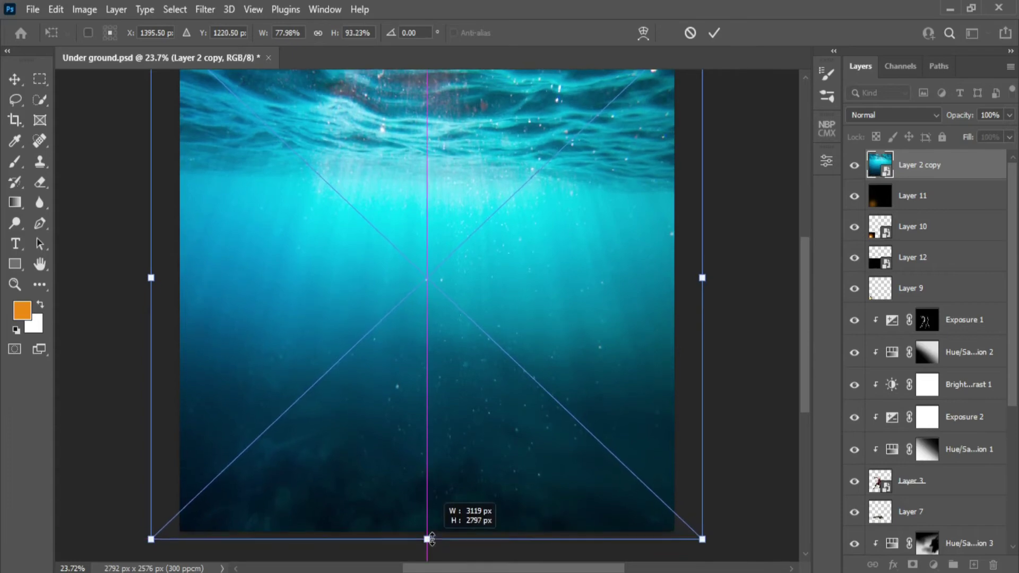
{"action": "left_click", "coordinate": [714, 33]}
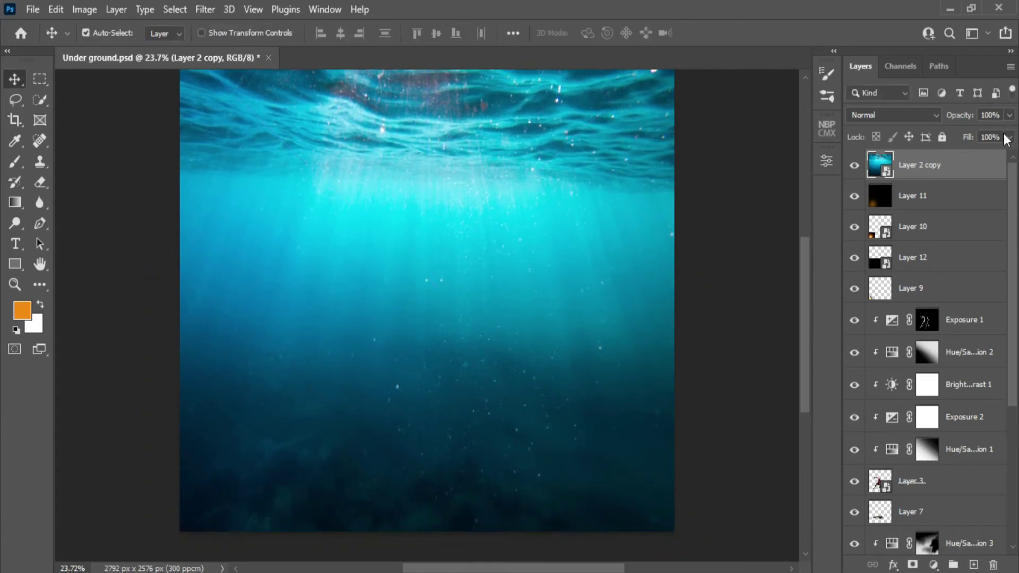
- Blend Layer 2 copy over the scene by lowering its fill to 48% and its opacity to about 35%
{"action": "left_click", "coordinate": [1008, 138]}
{"action": "mouse_move", "coordinate": [968, 156]}
{"action": "left_mouse_down"}
{"action": "mouse_move", "coordinate": [957, 157]}
{"action": "mouse_move", "coordinate": [979, 155]}
{"action": "left_mouse_up"}
{"action": "left_click_drag", "start_coordinate": [960, 115], "coordinate": [943, 117]}
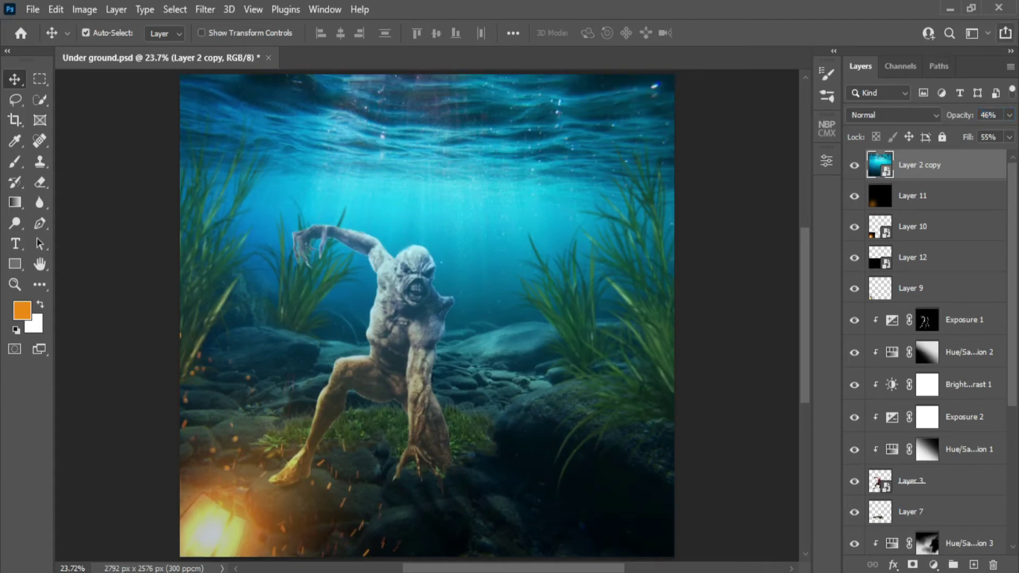
{"action": "left_click", "coordinate": [1009, 137]}
{"action": "left_click_drag", "start_coordinate": [958, 158], "coordinate": [977, 163]}
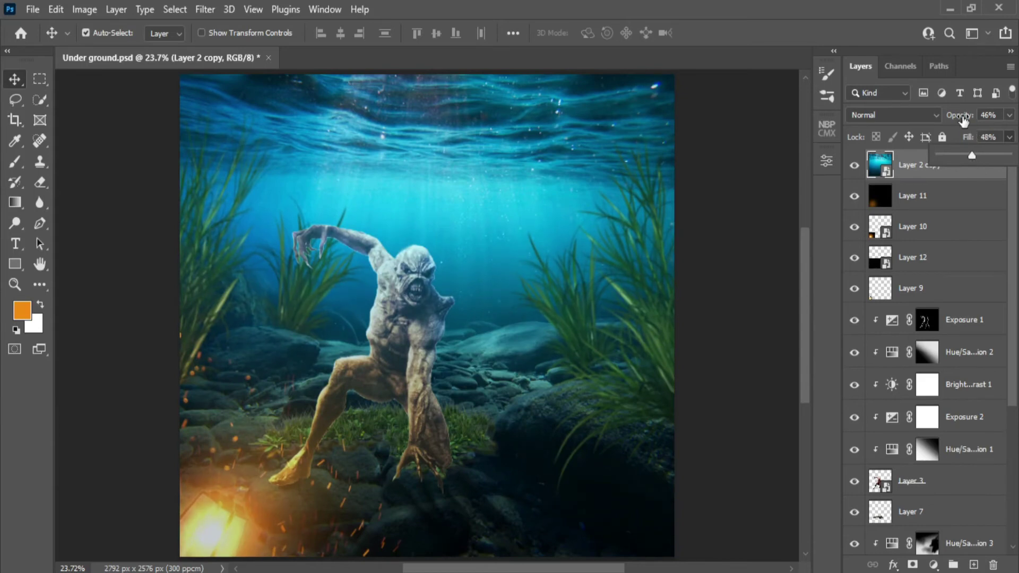
{"action": "left_click_drag", "start_coordinate": [963, 118], "coordinate": [954, 120]}
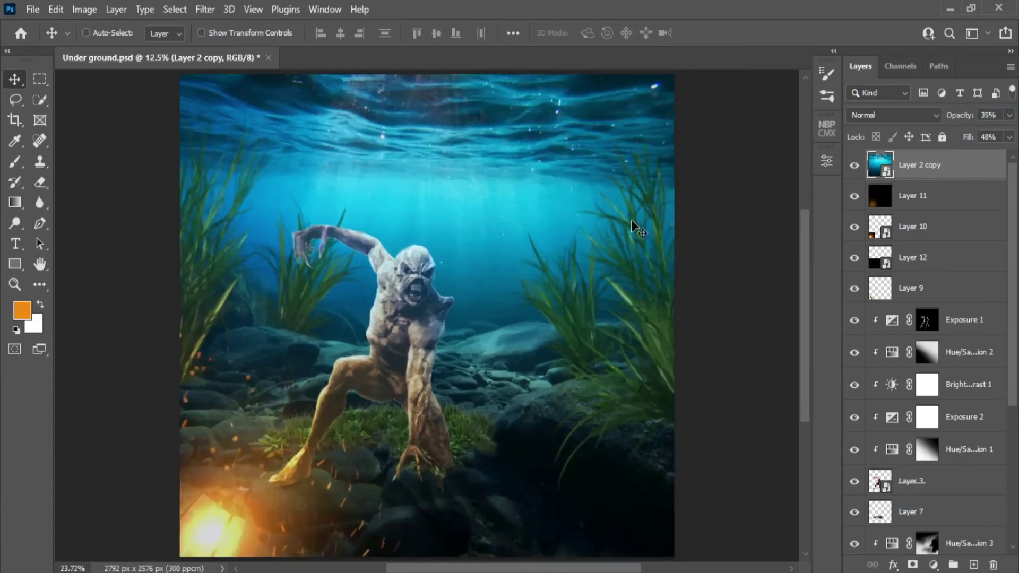
{"action": "key", "text": "ctrl+minus"}
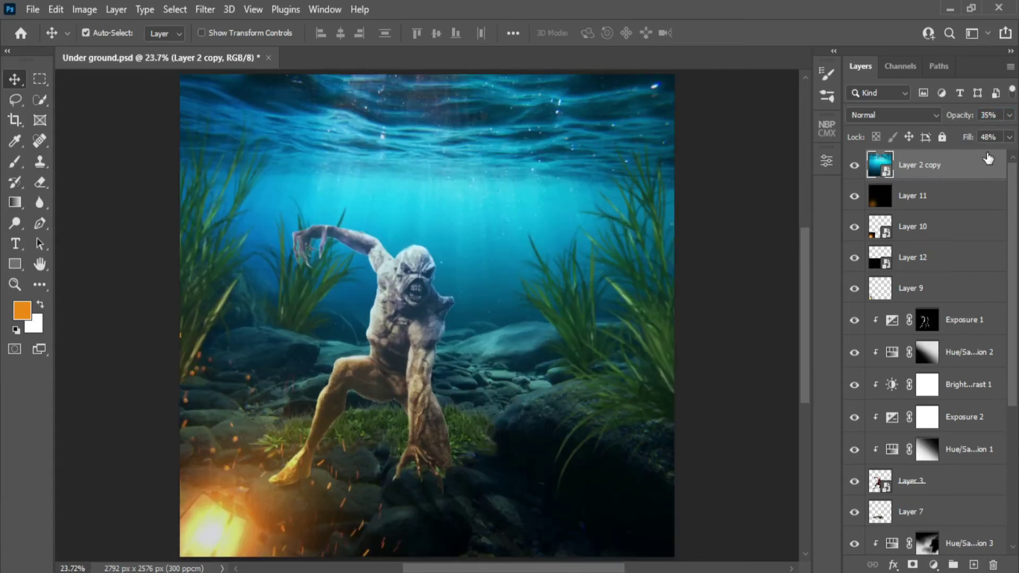
{"action": "left_click_drag", "start_coordinate": [960, 118], "coordinate": [962, 118]}
- Create a new layer above Layer 2 copy and ready the Brush tool with white as the foreground colour
{"action": "left_click", "coordinate": [973, 565]}
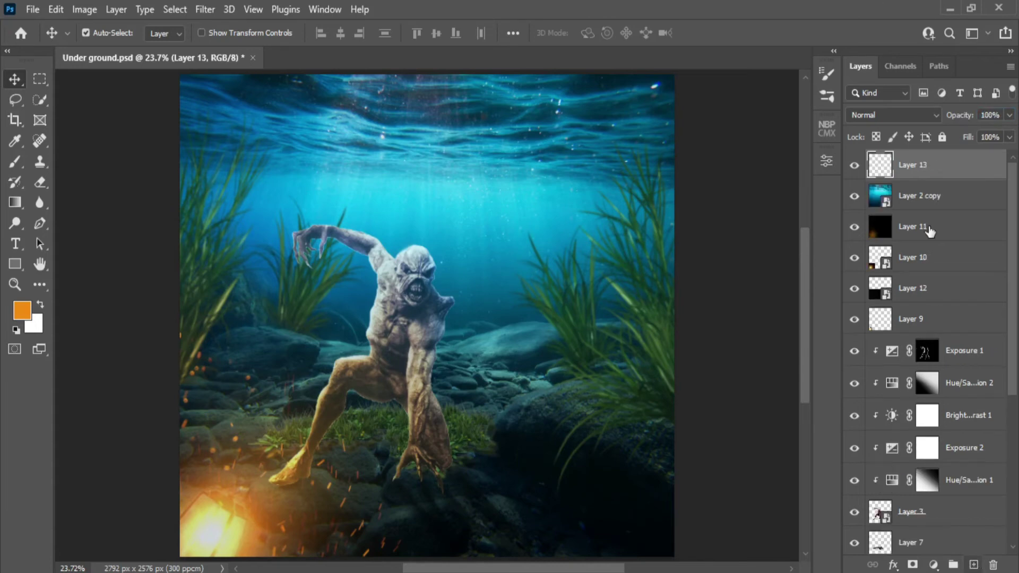
{"action": "left_click", "coordinate": [15, 161]}
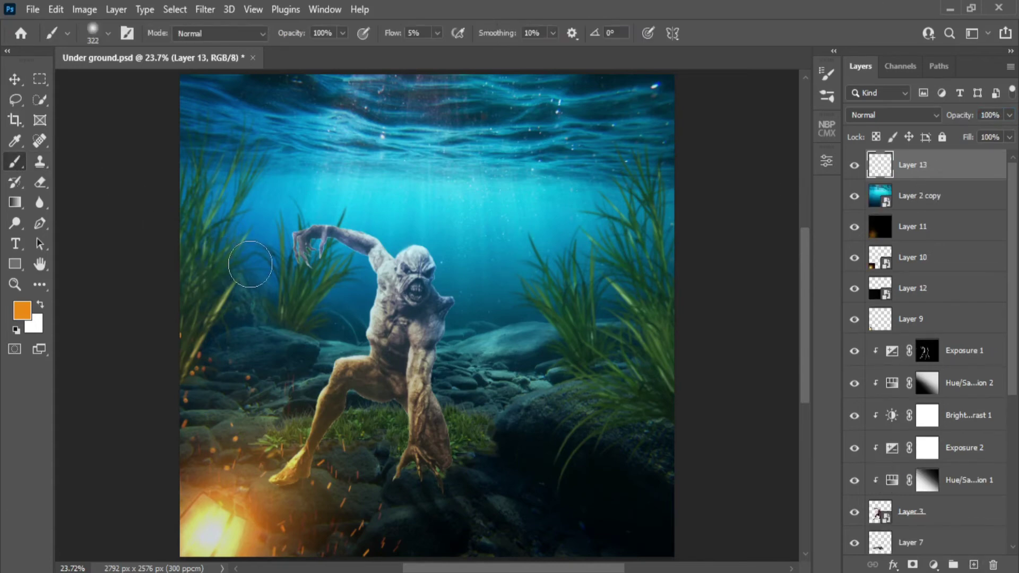
{"action": "key", "text": "d"}
{"action": "left_click", "coordinate": [40, 304]}
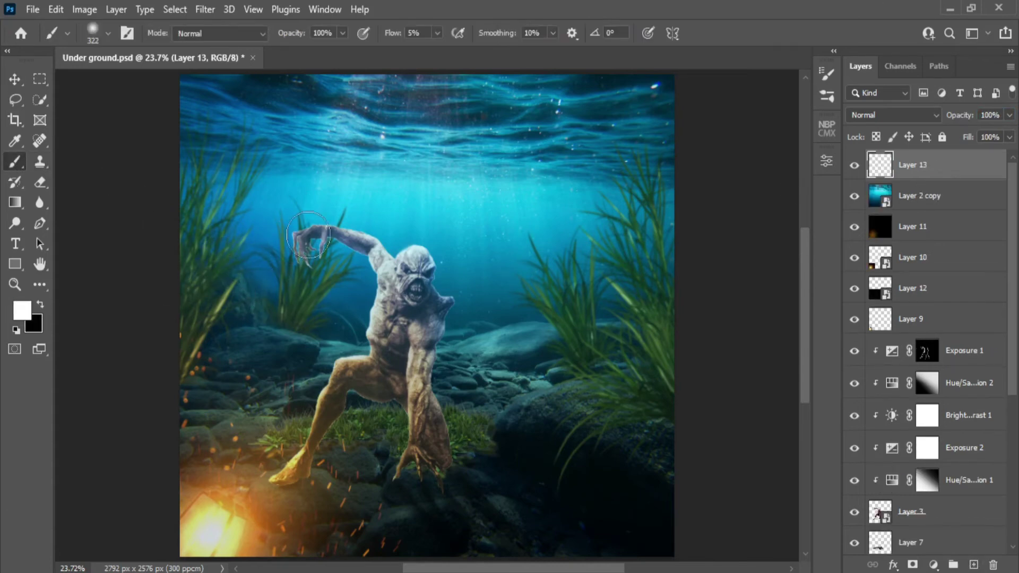
- Paint a column of white bubbles rising beside the monster's head, using the 316 px water-bubbles brush at 70% flow
{"action": "right_click", "coordinate": [314, 234]}
{"action": "left_click", "coordinate": [401, 482]}
{"action": "left_click", "coordinate": [336, 475]}
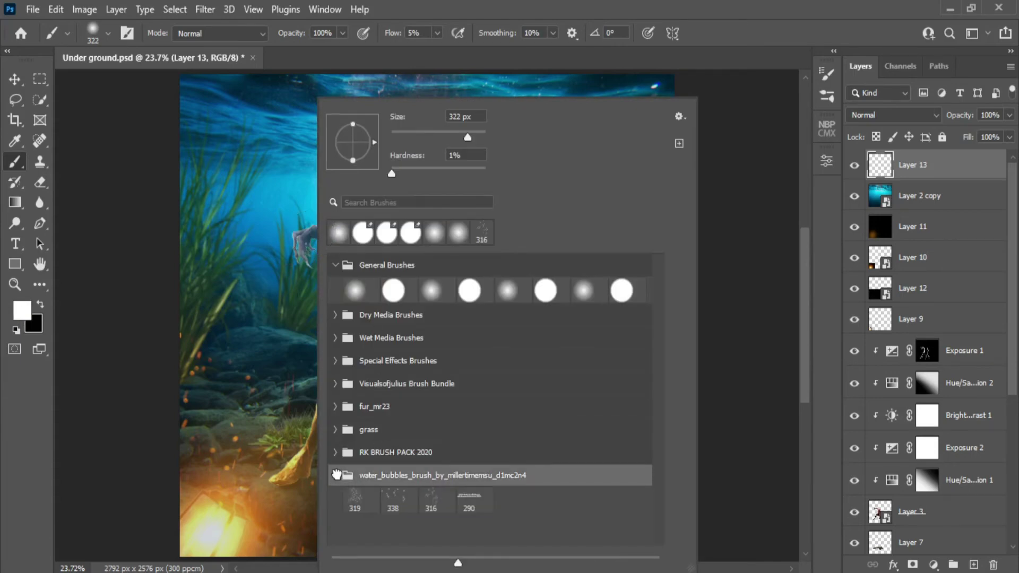
{"action": "left_click", "coordinate": [428, 496]}
{"action": "left_click", "coordinate": [783, 5]}
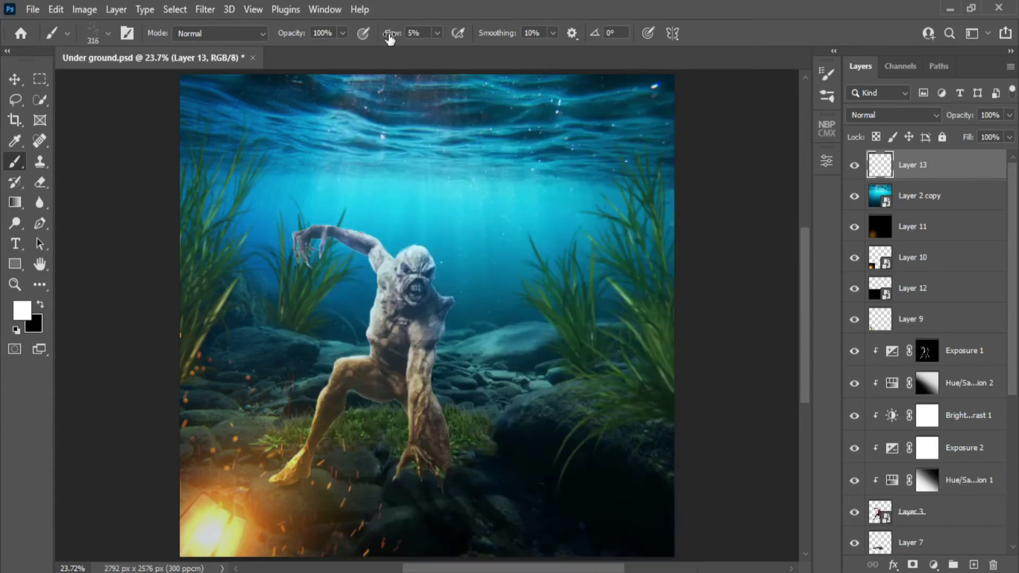
{"action": "mouse_move", "coordinate": [390, 33]}
{"action": "left_mouse_down"}
{"action": "mouse_move", "coordinate": [485, 32]}
{"action": "mouse_move", "coordinate": [456, 32]}
{"action": "left_mouse_up"}
{"action": "left_click", "coordinate": [467, 268]}
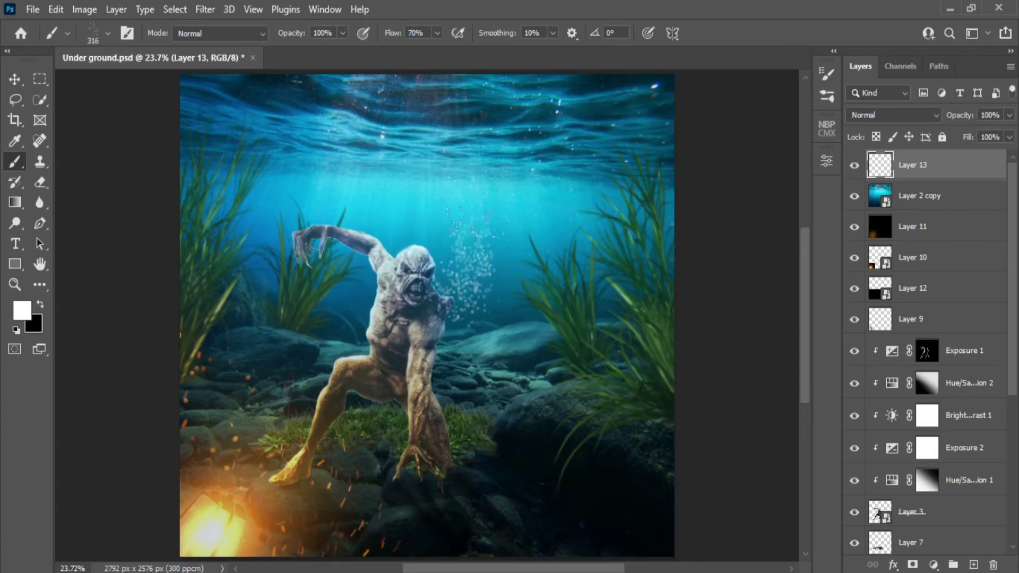
{"action": "left_click_drag", "start_coordinate": [471, 229], "coordinate": [465, 137]}
{"action": "left_click_drag", "start_coordinate": [475, 247], "coordinate": [492, 248]}
- Thicken and extend the bubble column up to the water surface with the 338 px water-bubbles brush, resized to 464 and 237 px
{"action": "right_click", "coordinate": [362, 204]}
{"action": "double_click", "coordinate": [444, 504]}
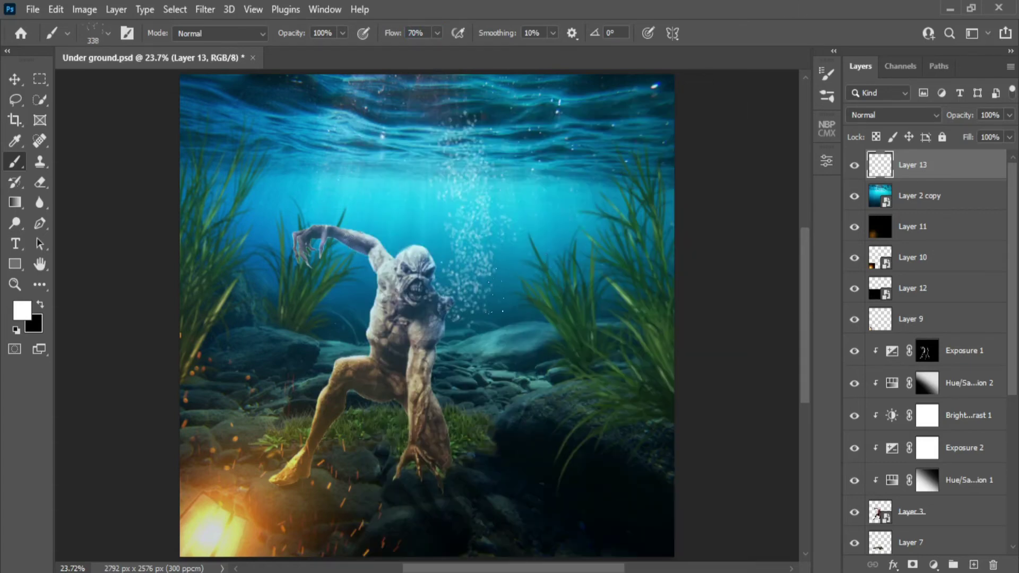
{"action": "mouse_move", "coordinate": [458, 311]}
{"action": "left_mouse_down"}
{"action": "mouse_move", "coordinate": [467, 311]}
{"action": "mouse_move", "coordinate": [478, 109]}
{"action": "left_mouse_up"}
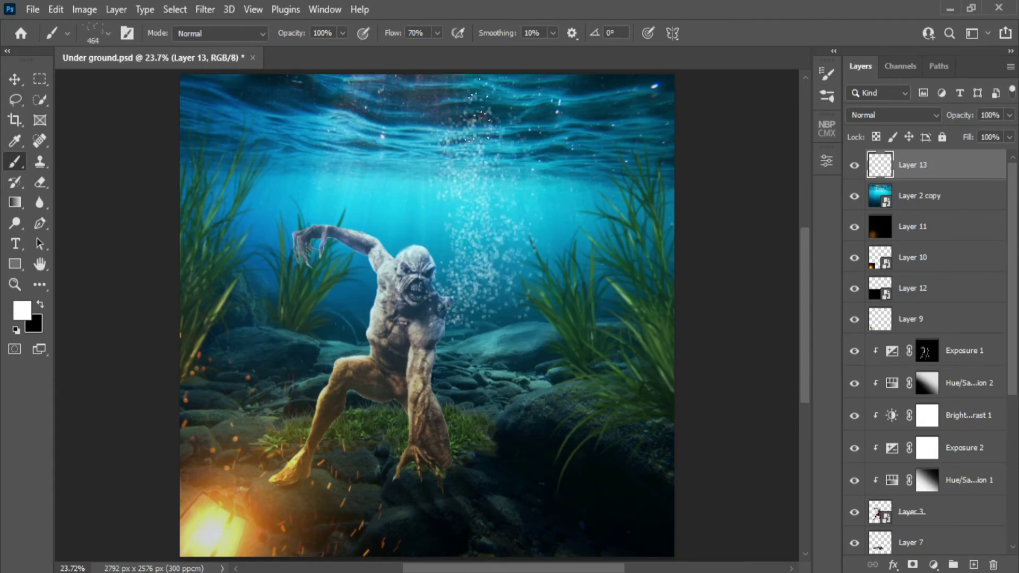
{"action": "mouse_move", "coordinate": [475, 231]}
{"action": "left_mouse_down"}
{"action": "mouse_move", "coordinate": [460, 232]}
{"action": "mouse_move", "coordinate": [474, 79]}
{"action": "left_mouse_up"}
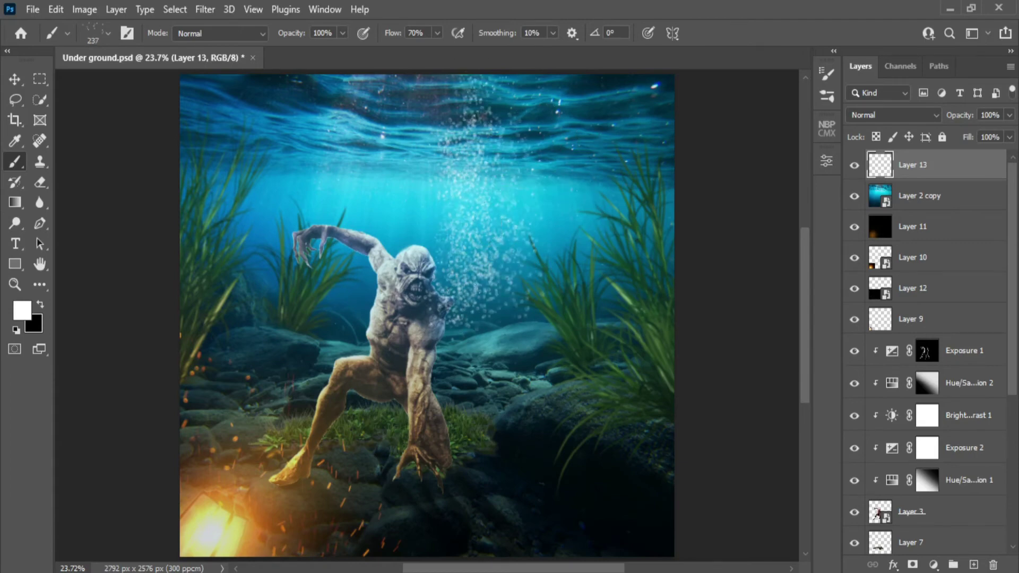
{"action": "mouse_move", "coordinate": [503, 290]}
{"action": "left_mouse_down"}
{"action": "mouse_move", "coordinate": [523, 191]}
{"action": "mouse_move", "coordinate": [544, 283]}
{"action": "mouse_move", "coordinate": [518, 324]}
{"action": "left_mouse_up"}
{"action": "left_click_drag", "start_coordinate": [472, 132], "coordinate": [473, 103]}
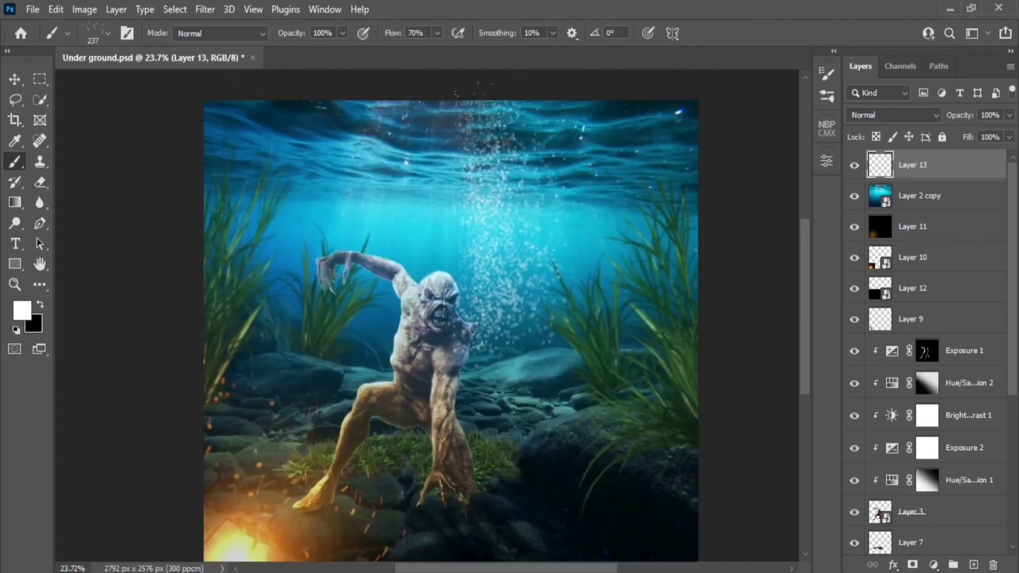
{"action": "left_click_drag", "start_coordinate": [524, 132], "coordinate": [522, 108]}
{"action": "left_click_drag", "start_coordinate": [542, 304], "coordinate": [540, 224]}
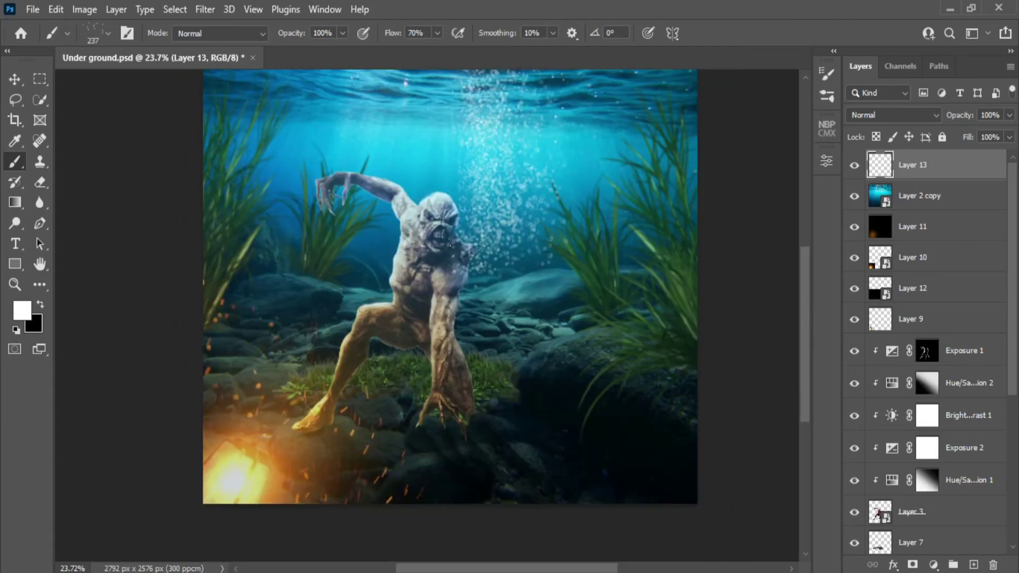
- Add finer bubbles with the 316 px water-bubbles brush reduced to 198 px, and return to a soft round brush
{"action": "right_click", "coordinate": [492, 181]}
{"action": "double_click", "coordinate": [606, 505]}
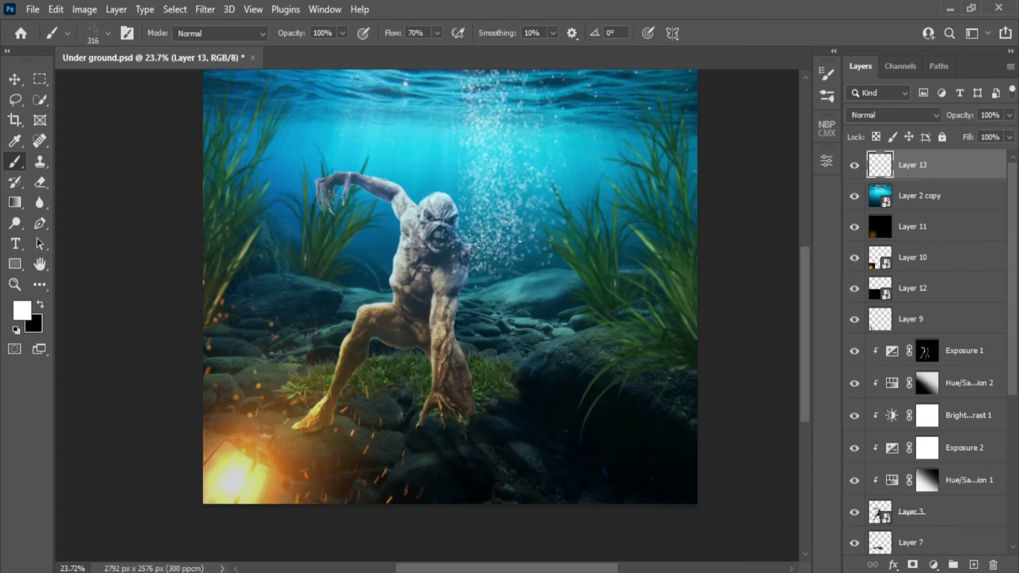
{"action": "scroll", "coordinate": [491, 307], "scroll_direction": "up", "scroll_amount": 1}
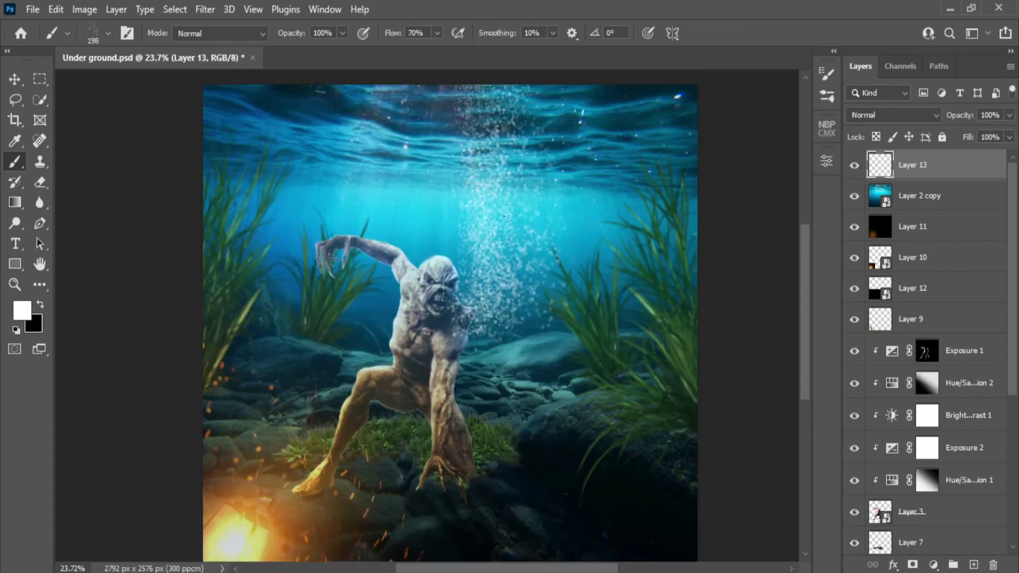
{"action": "scroll", "coordinate": [491, 307], "scroll_direction": "up", "scroll_amount": 2}
{"action": "key", "text": "ctrl+minus"}
{"action": "key", "text": "ctrl+0"}
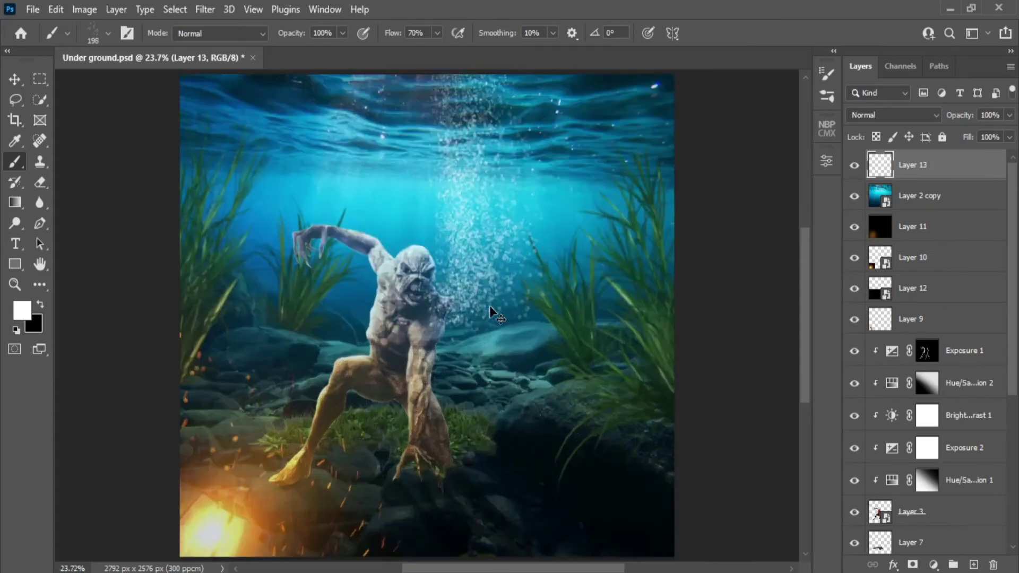
{"action": "key", "text": "ctrl+minus"}
{"action": "key", "text": "ctrl+0"}
{"action": "right_click", "coordinate": [314, 287]}
{"action": "left_click", "coordinate": [349, 289]}
{"action": "left_click", "coordinate": [859, 5]}
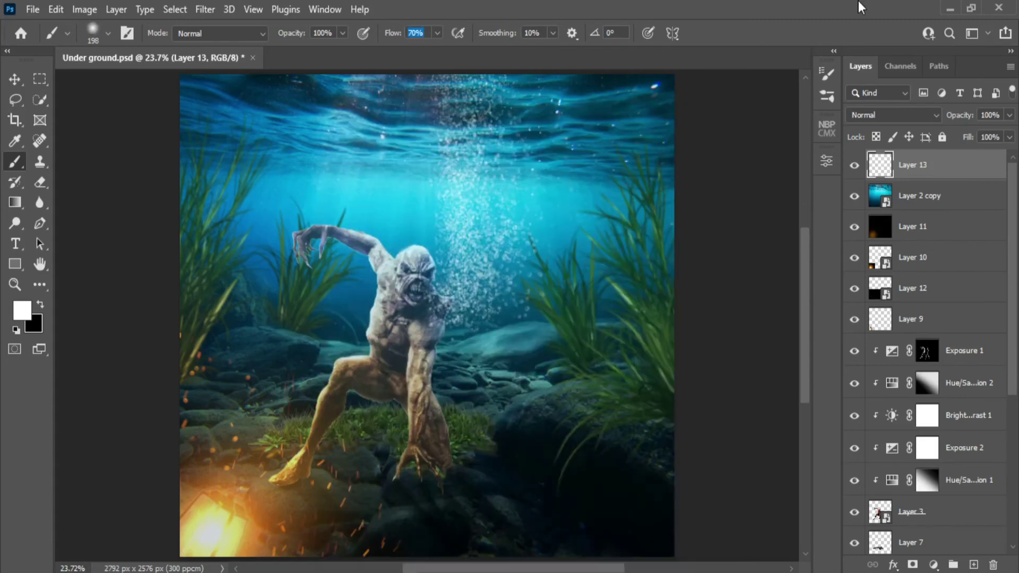
- Compare the composite with the bubble layer, Layer 13, hidden and shown, and review the whole image from further out
{"action": "left_click", "coordinate": [854, 166]}
{"action": "left_click", "coordinate": [855, 165]}
{"action": "key", "text": "ctrl+minus"}
{"action": "key", "text": "ctrl+0"}
{"action": "key", "text": "ctrl+minus"}
{"action": "key", "text": "ctrl+0"}
{"action": "left_click", "coordinate": [933, 565]}
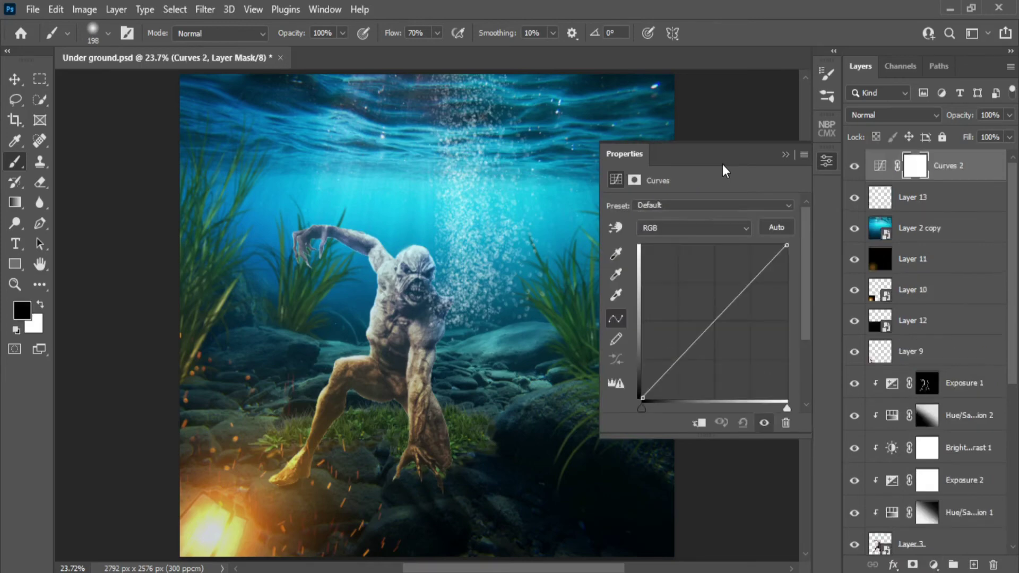
{"action": "left_click", "coordinate": [785, 155]}
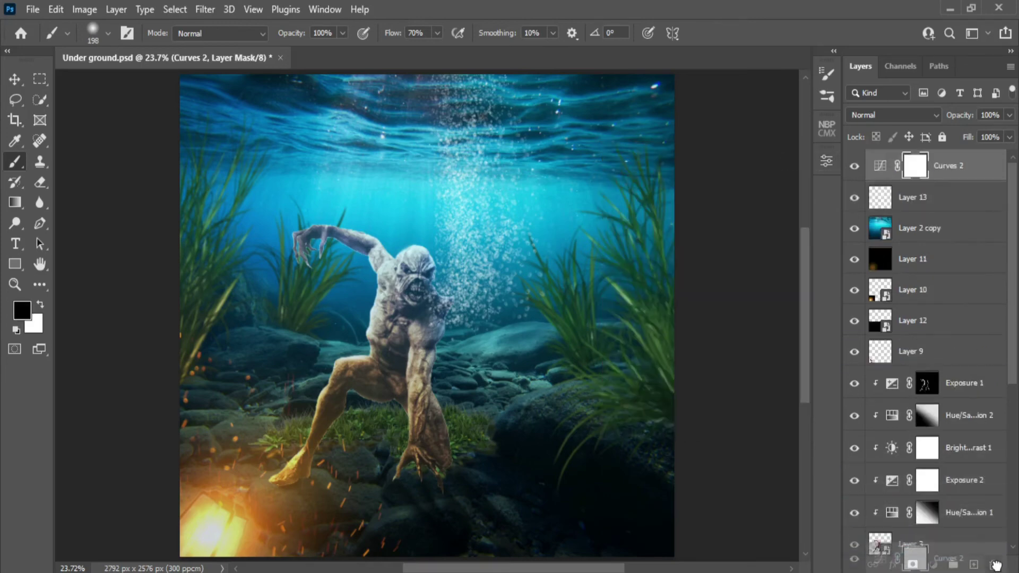
{"action": "key", "text": "ctrl+z"}
- Add a Levels adjustment layer above Layer 13, adjust its midtones, and compare the composite with the adjustment hidden and shown
{"action": "left_click", "coordinate": [932, 565]}
{"action": "left_click", "coordinate": [924, 343]}
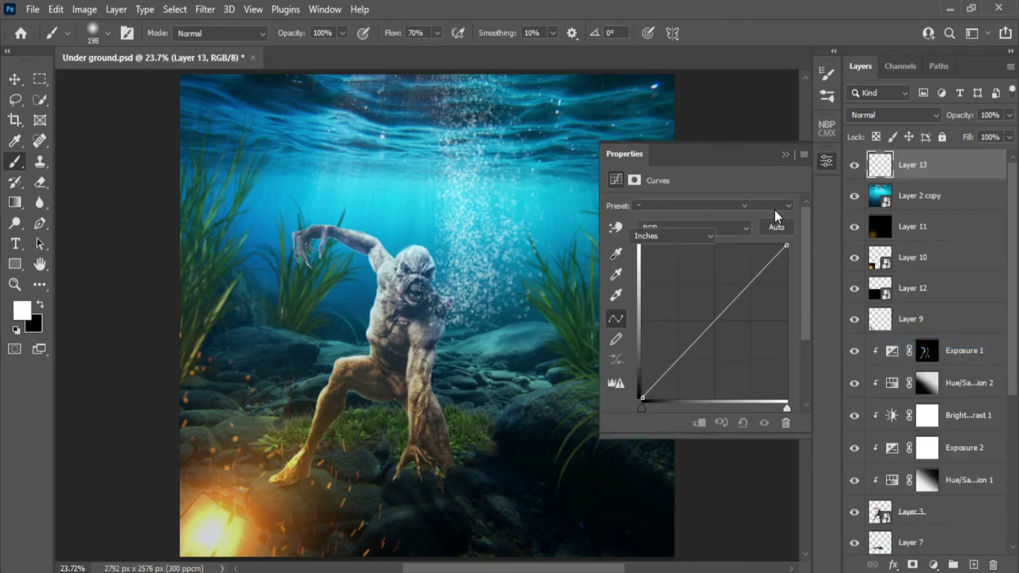
{"action": "left_click_drag", "start_coordinate": [711, 320], "coordinate": [712, 320]}
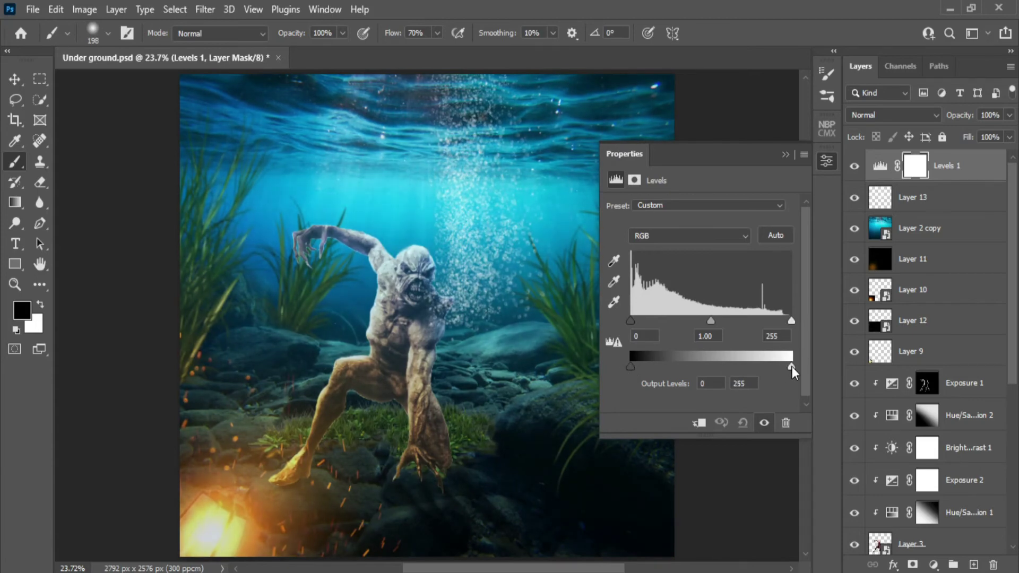
{"action": "left_click", "coordinate": [786, 155]}
{"action": "left_click", "coordinate": [854, 166]}
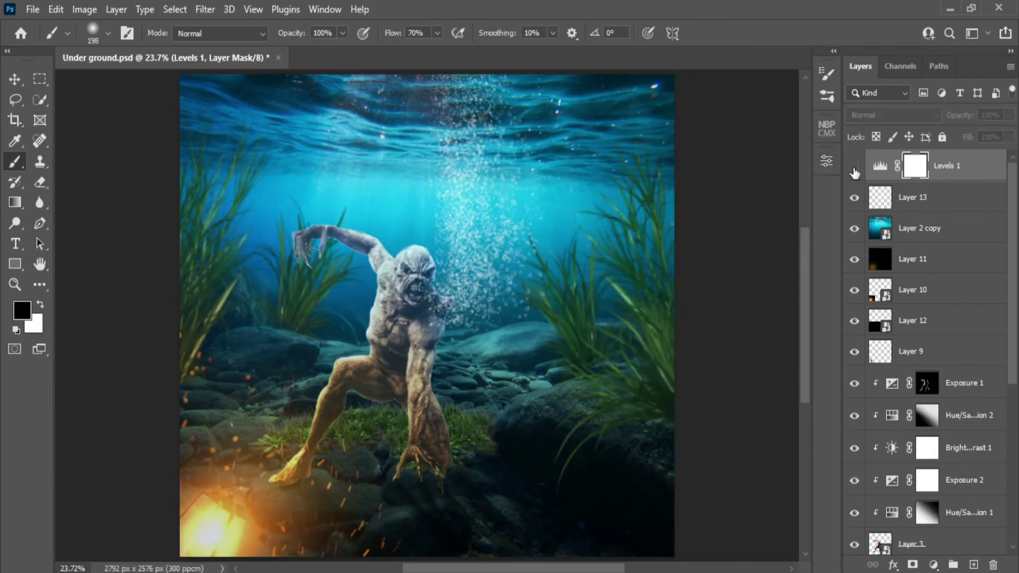
{"action": "left_click", "coordinate": [854, 166]}
- Darken the composite's midtones slightly in the Levels 1 adjustment and check the whole image
{"action": "double_click", "coordinate": [877, 171]}
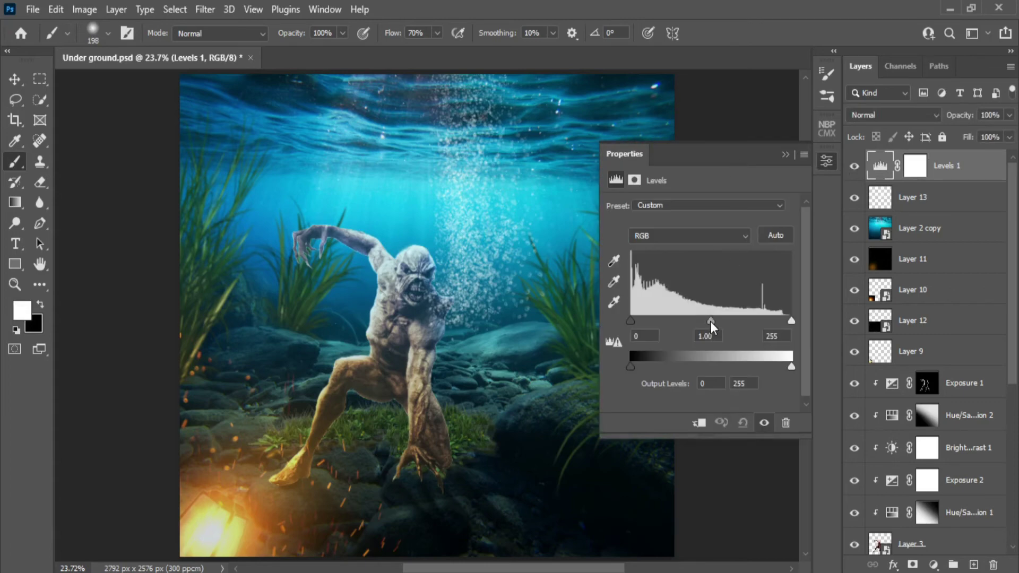
{"action": "left_click_drag", "start_coordinate": [710, 320], "coordinate": [717, 321]}
{"action": "left_click", "coordinate": [786, 154]}
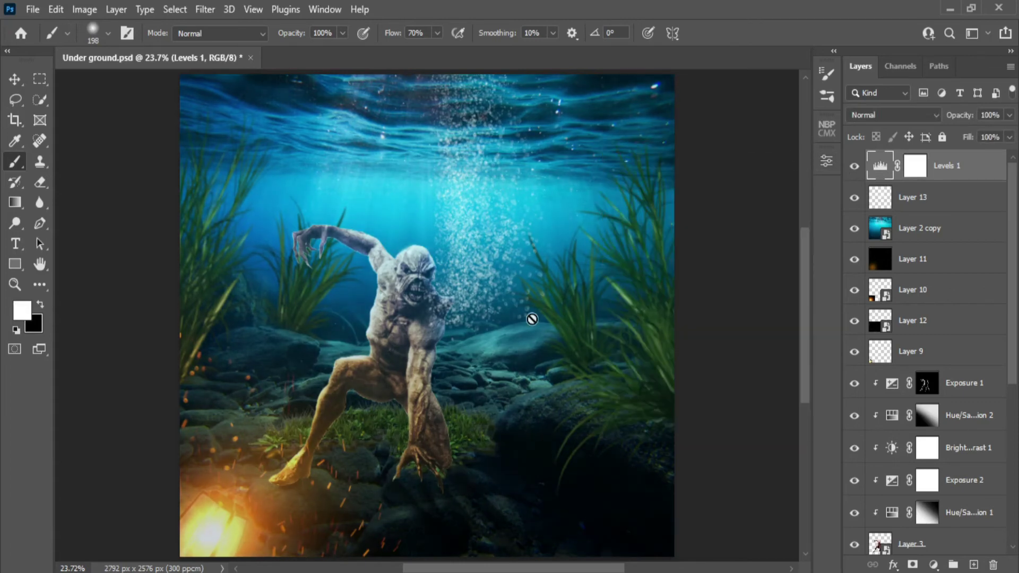
{"action": "key", "text": "ctrl+minus"}
{"action": "key", "text": "ctrl+minus"}
{"action": "key", "text": "ctrl+0"}
{"action": "key", "text": "v"}
{"action": "key", "text": "ctrl+shift+alt+e"}
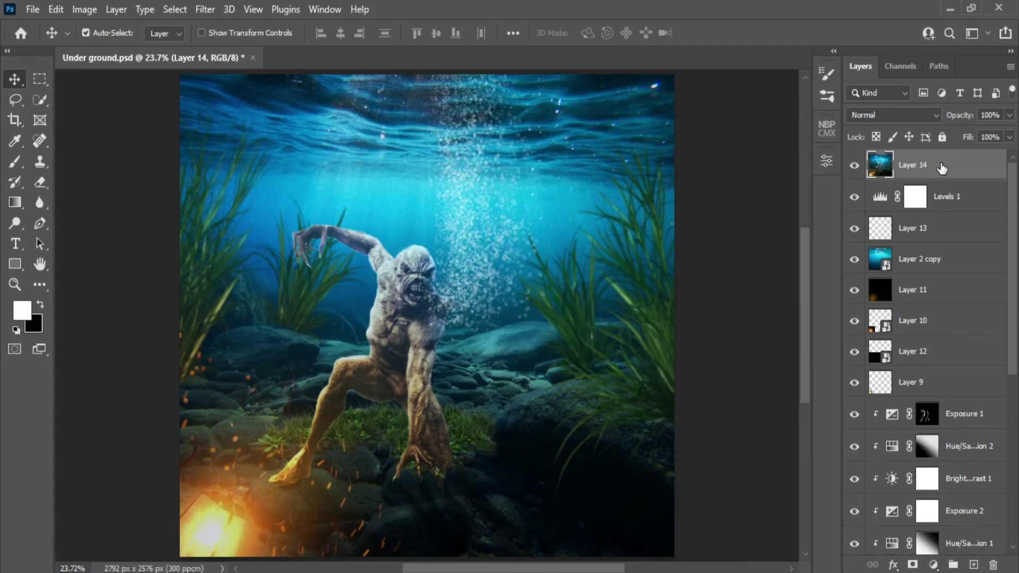
{"action": "left_click_drag", "start_coordinate": [941, 169], "coordinate": [993, 565]}
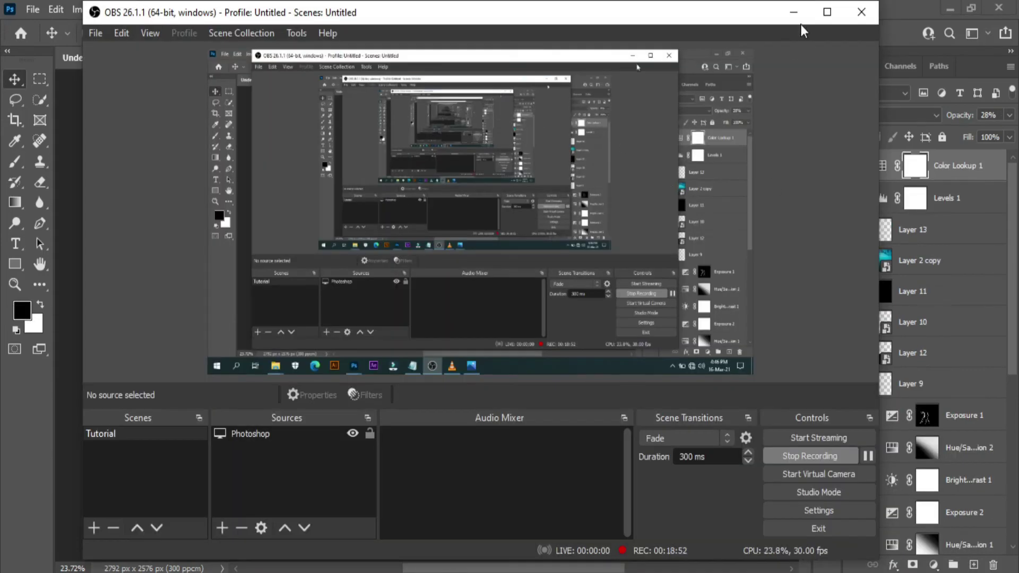
- Stamp all visible layers into a new layer above Color Lookup 1 and convert it to a smart object
{"action": "left_click", "coordinate": [792, 11]}
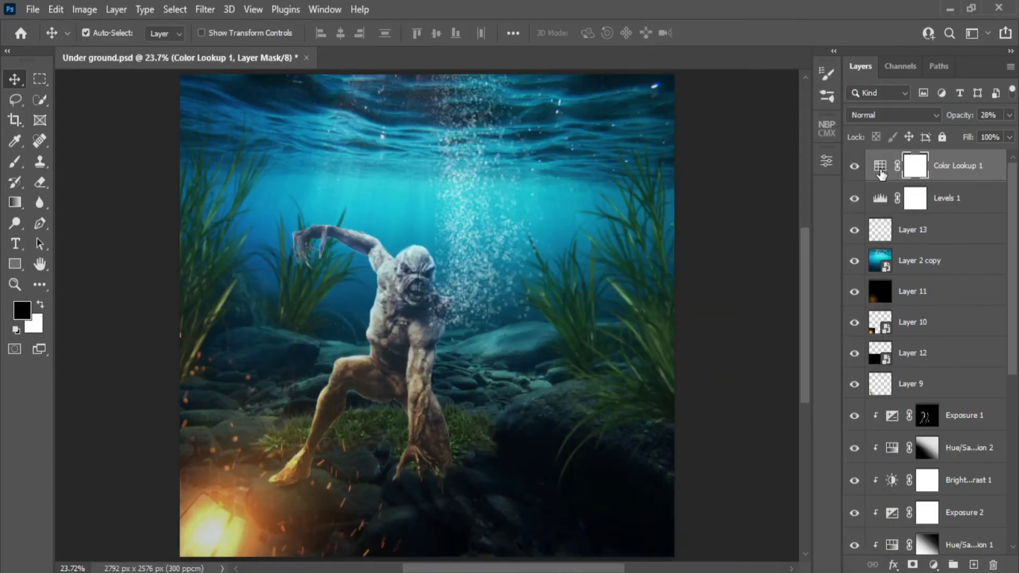
{"action": "key", "text": "ctrl"}
{"action": "key", "text": "x"}
{"action": "key", "text": "ctrl+shift+alt+n"}
{"action": "key", "text": "ctrl+shift+alt+e"}
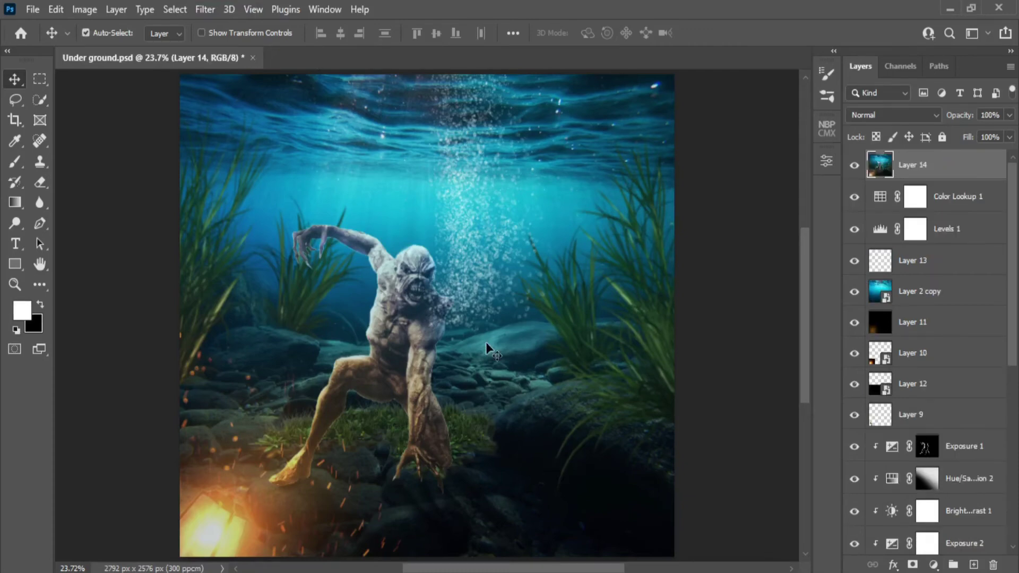
{"action": "right_click", "coordinate": [950, 166]}
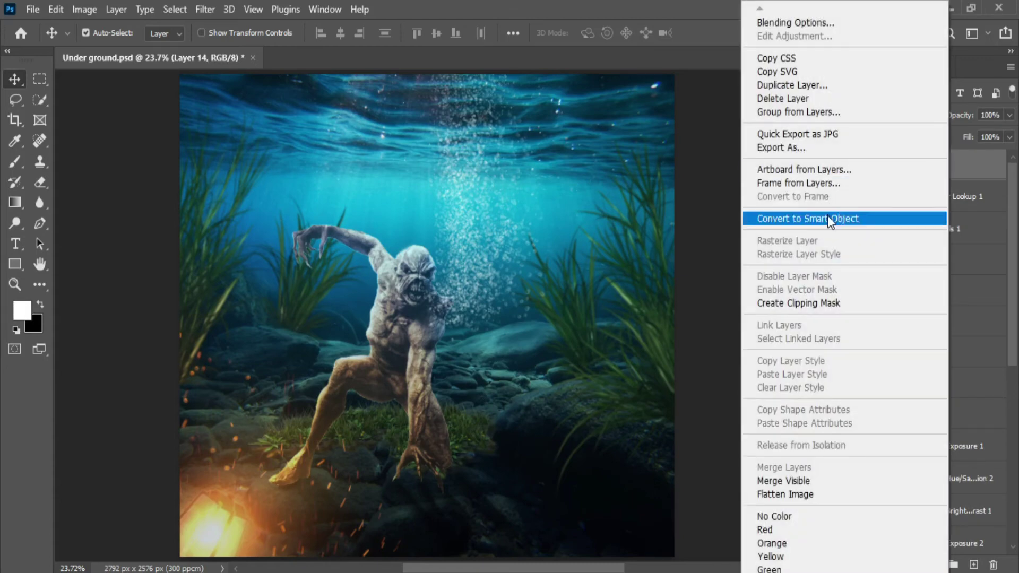
{"action": "left_click", "coordinate": [785, 218]}
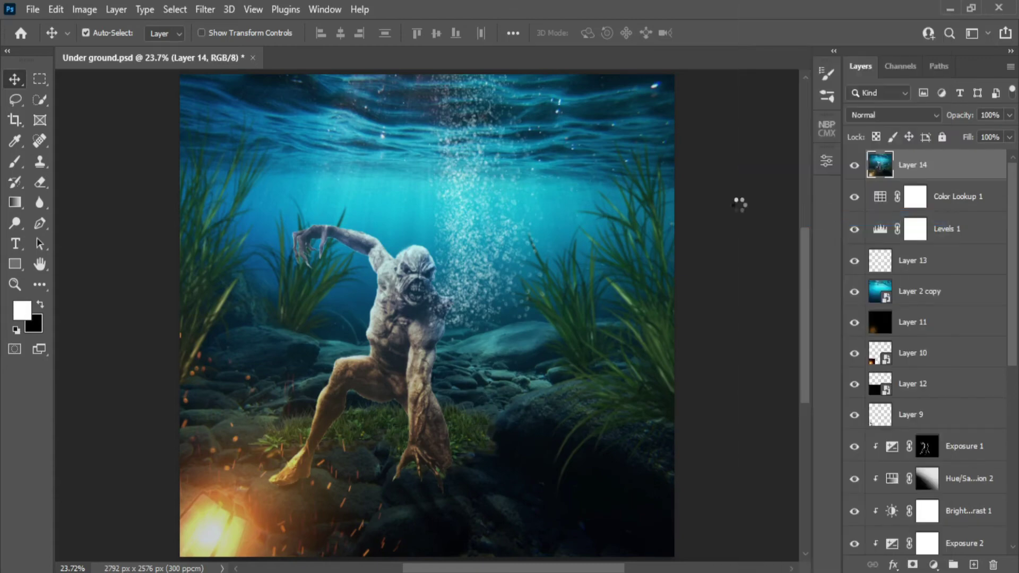
- Open the Camera Raw Filter on Layer 14 and set Temperature +8, Tint +7, Exposure +0.15 and Highlights +13
{"action": "left_click", "coordinate": [204, 9]}
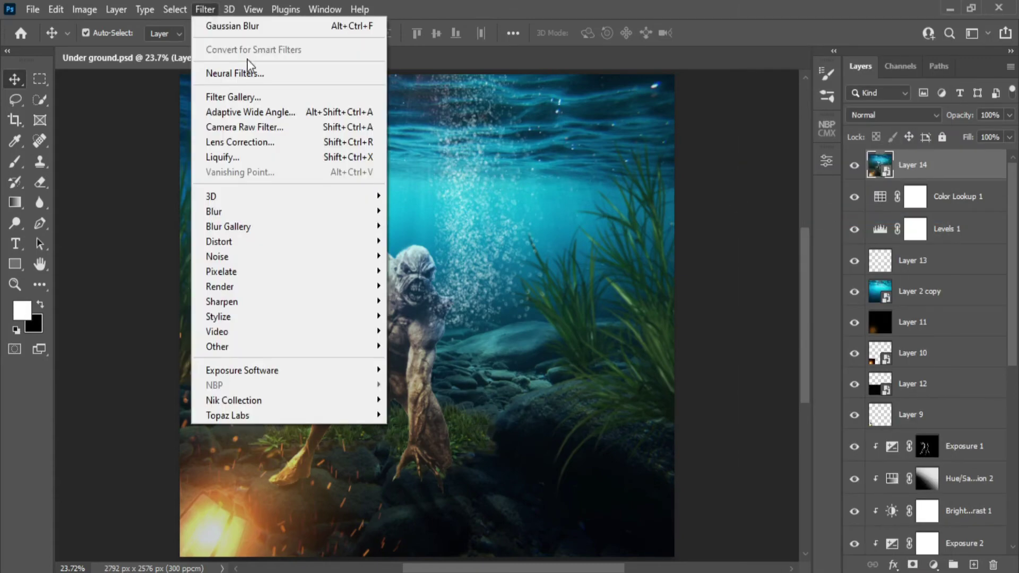
{"action": "left_click", "coordinate": [283, 127]}
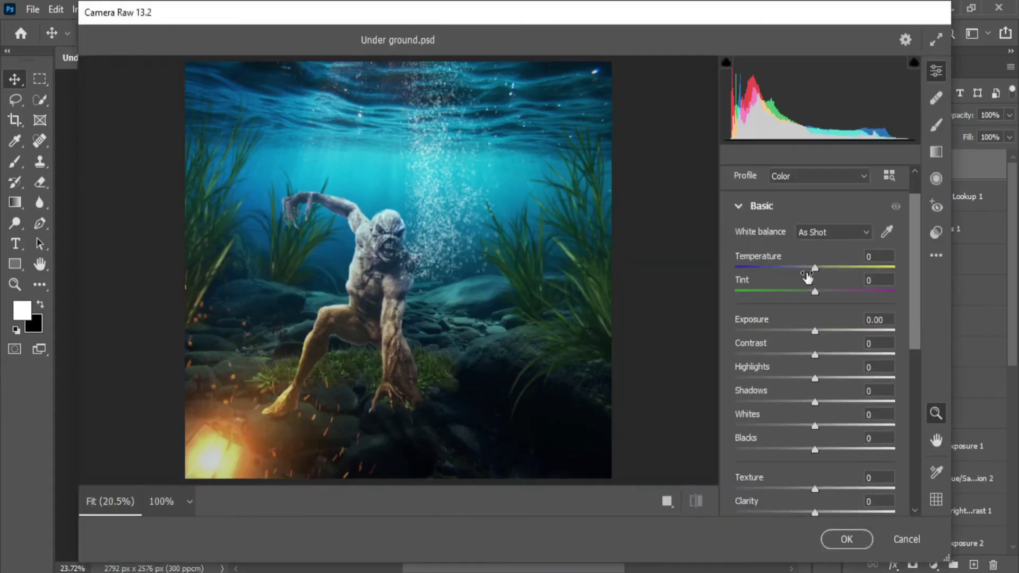
{"action": "left_click_drag", "start_coordinate": [814, 268], "coordinate": [820, 291]}
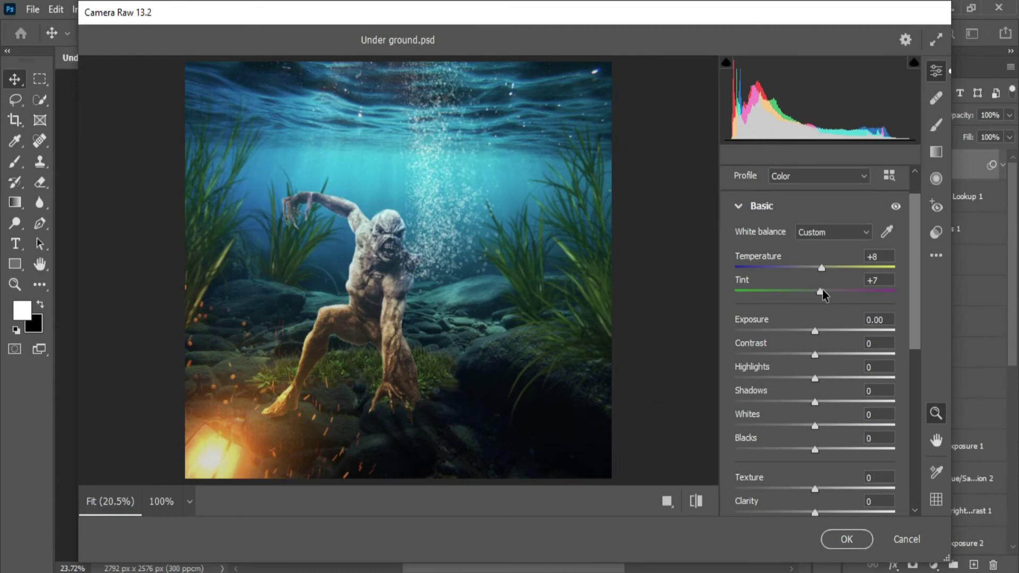
{"action": "left_click_drag", "start_coordinate": [814, 331], "coordinate": [826, 384]}
{"action": "double_click", "coordinate": [799, 355]}
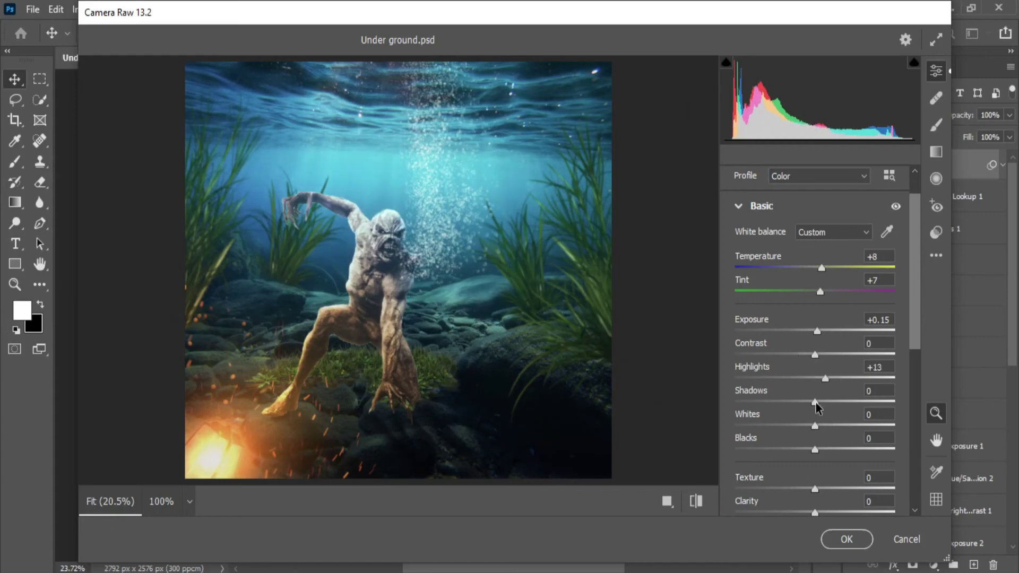
- Lower the Shadows to -51, adjust the Whites, and raise the Oranges saturation to +14 in the Color Mixer
{"action": "left_click_drag", "start_coordinate": [815, 401], "coordinate": [774, 407]}
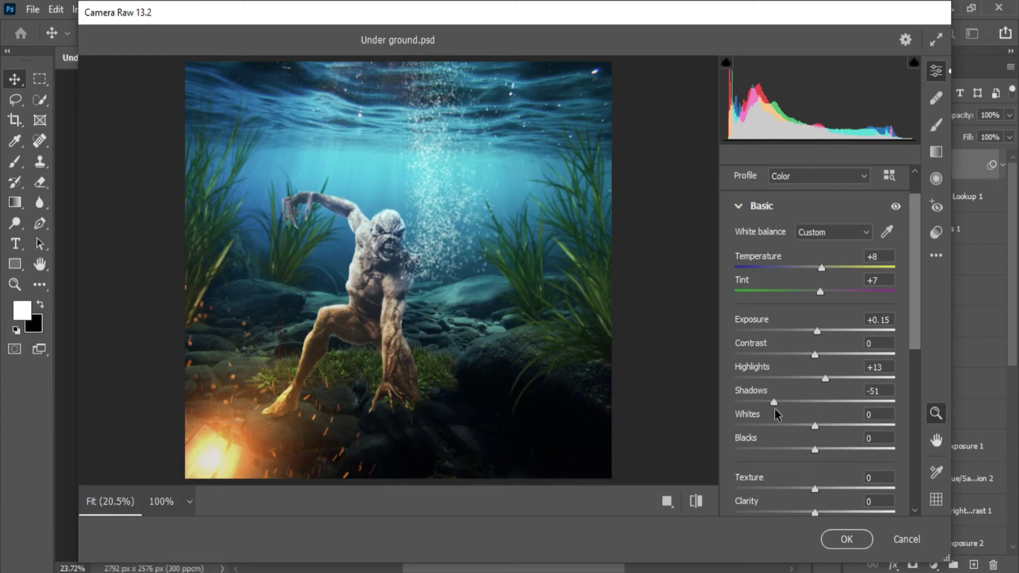
{"action": "scroll", "coordinate": [775, 414], "scroll_direction": "down", "scroll_amount": 3}
{"action": "left_click_drag", "start_coordinate": [815, 351], "coordinate": [798, 359]}
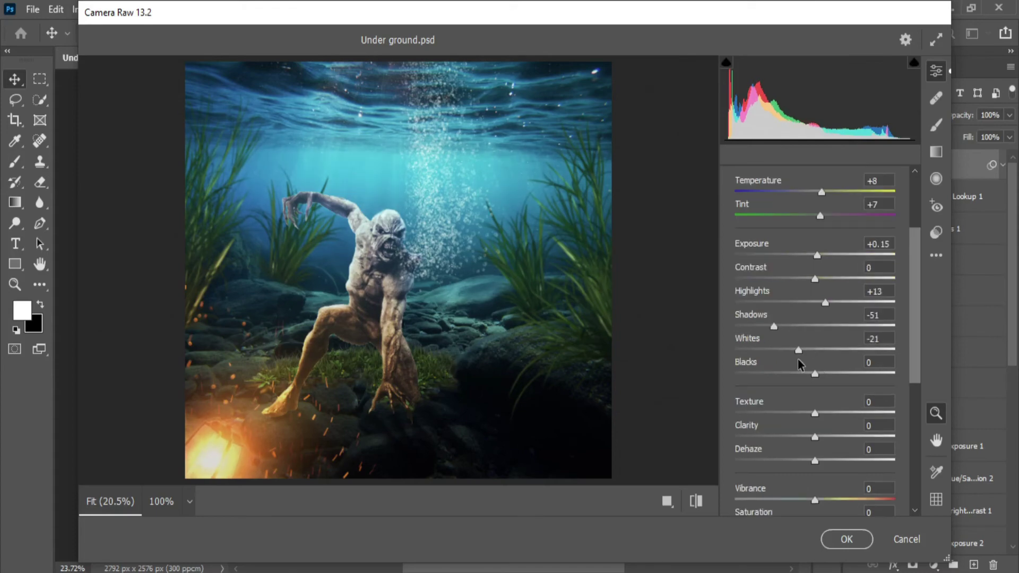
{"action": "left_click_drag", "start_coordinate": [798, 350], "coordinate": [826, 351]}
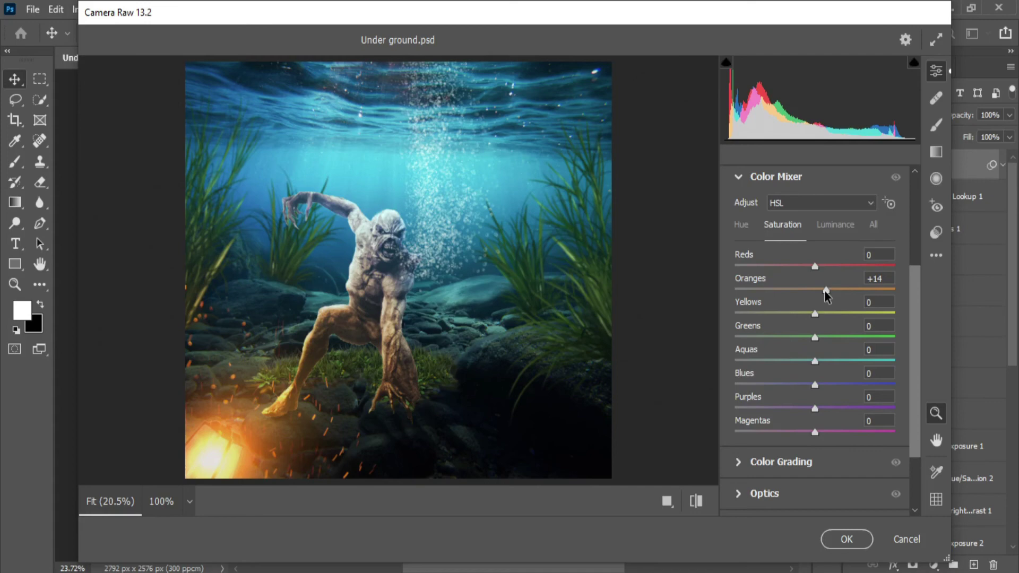
- Lower the Greens luminance in the Color Mixer and color-grade the image with Hue 64, Saturation 8, Luminance -30 and Blending 76
{"action": "left_click", "coordinate": [835, 224]}
{"action": "left_click_drag", "start_coordinate": [815, 337], "coordinate": [758, 338]}
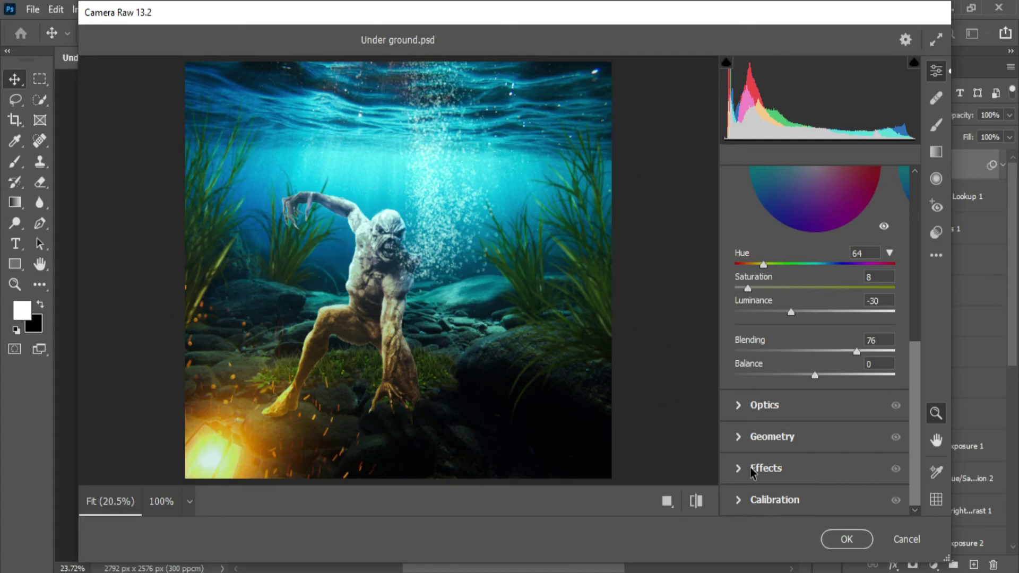
{"action": "key", "text": "Return"}
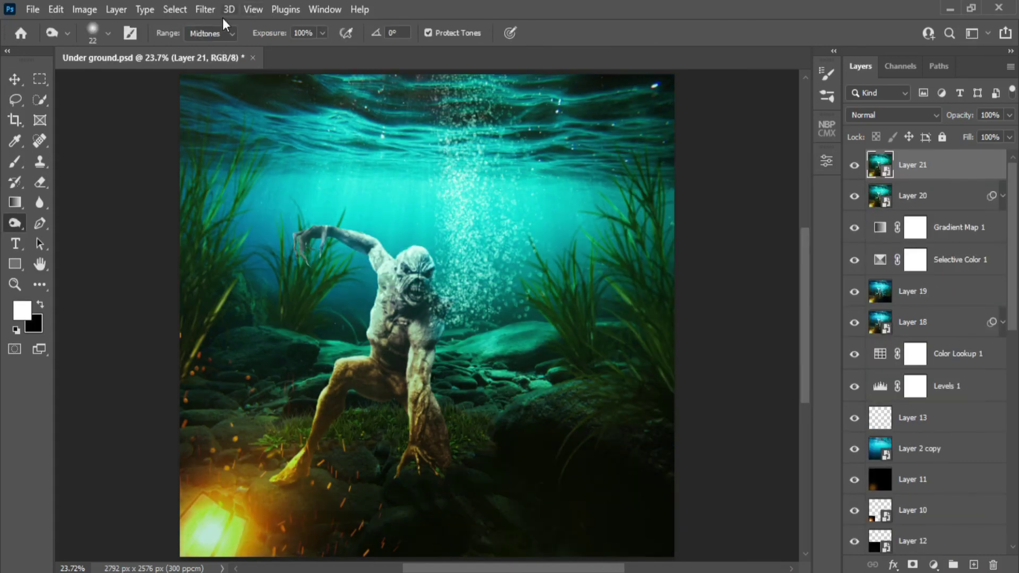
- Open Layer 21 in the Nik Collection filter Color Efex Pro 4 and apply the Brilliance / Warmth filter
{"action": "left_click", "coordinate": [206, 10]}
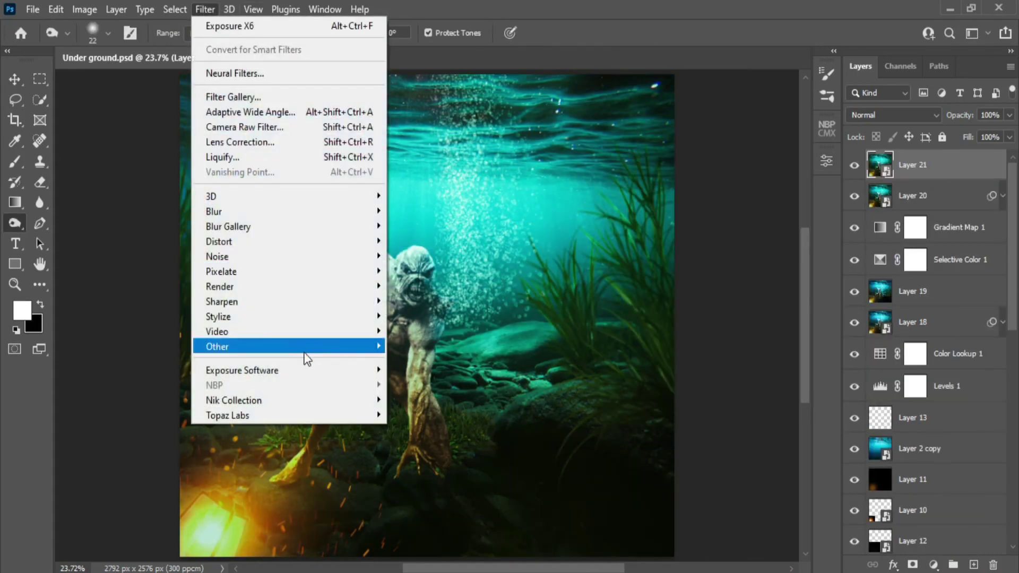
{"action": "mouse_move", "coordinate": [318, 400]}
{"action": "left_click", "coordinate": [411, 414]}
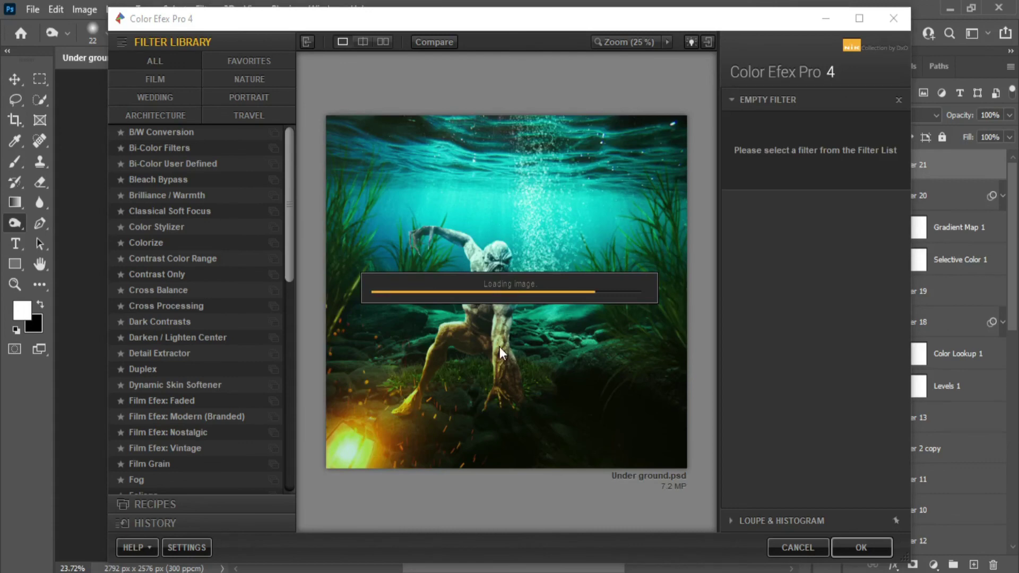
{"action": "left_click", "coordinate": [174, 199]}
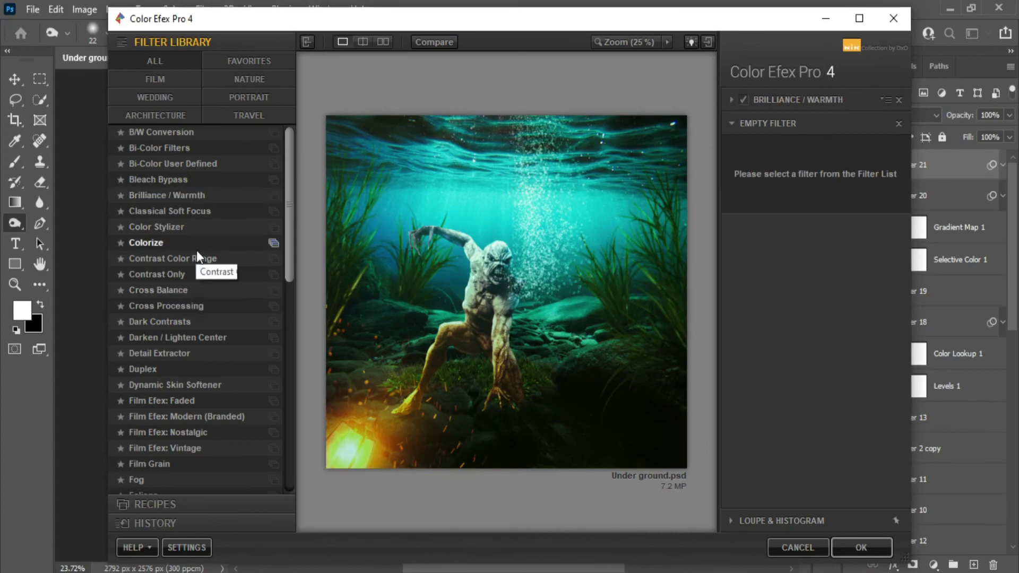
- Stack a Classical Soft Focus filter on the image using Soft Focus method 1
{"action": "left_click", "coordinate": [170, 210]}
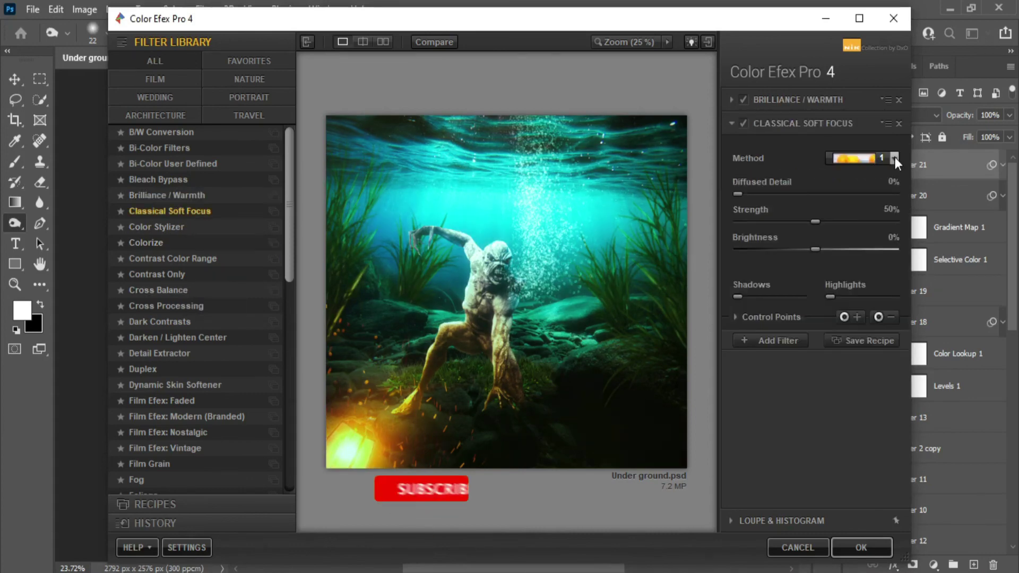
{"action": "left_click", "coordinate": [895, 158]}
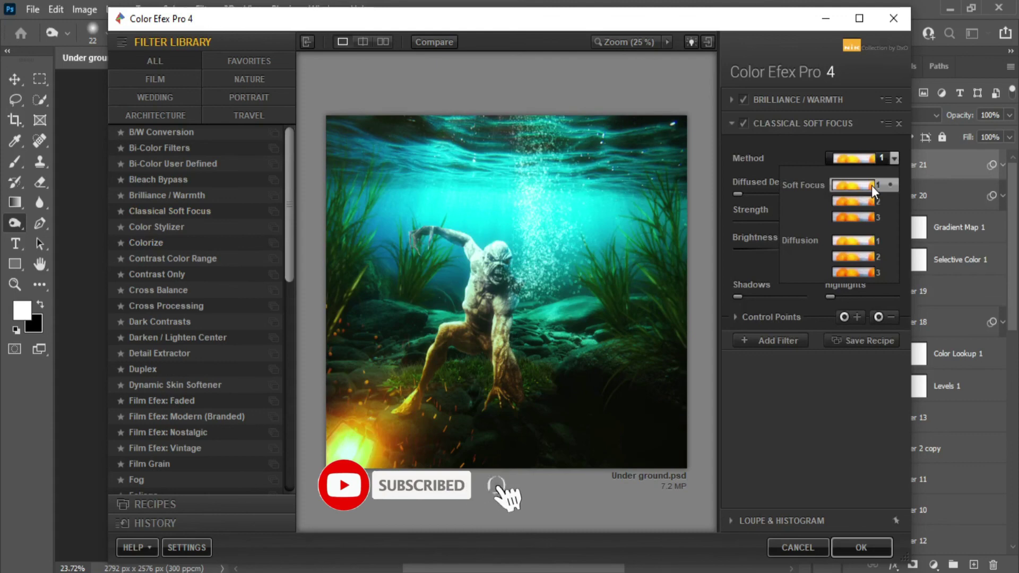
{"action": "left_click", "coordinate": [872, 186]}
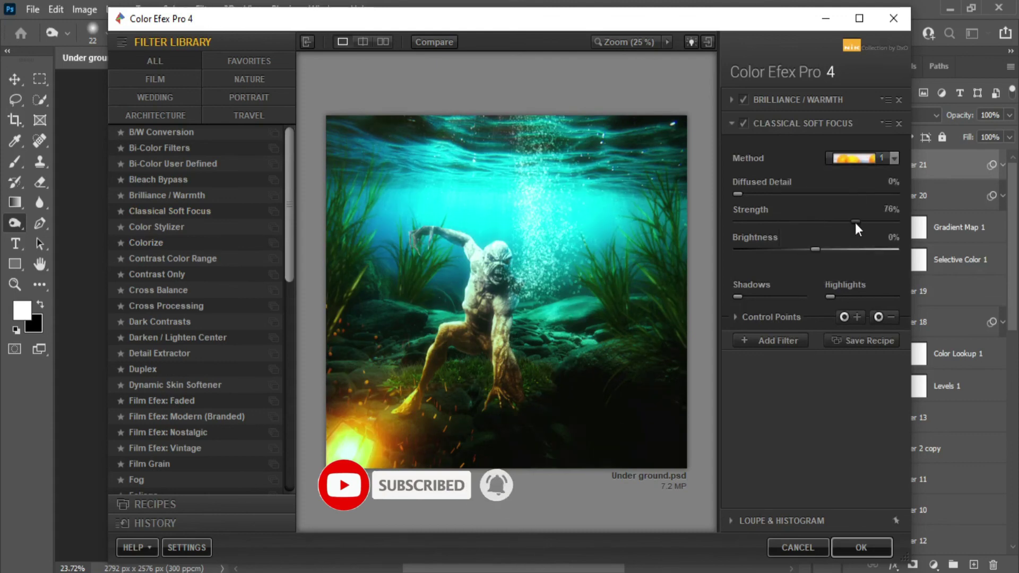